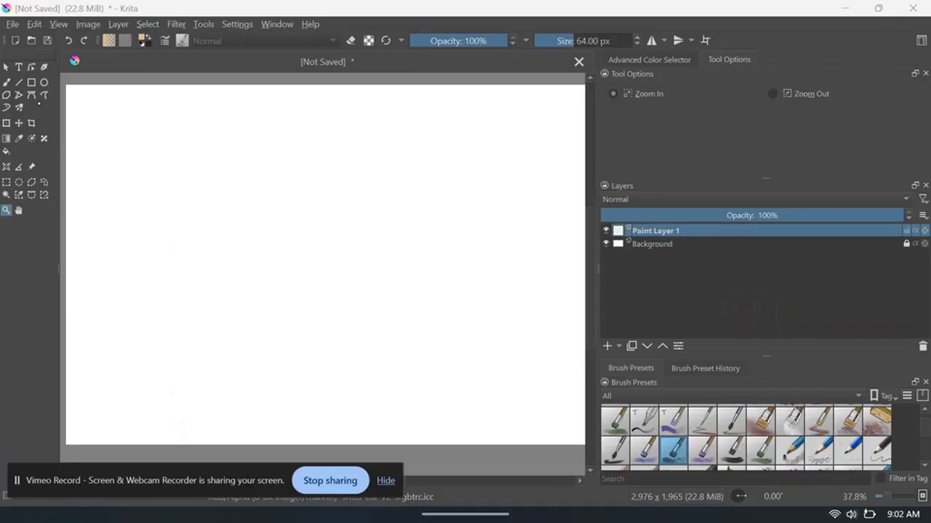
- Flood-fill Paint Layer 1 with a flat tan base colour
key(f)
click(190, 130)
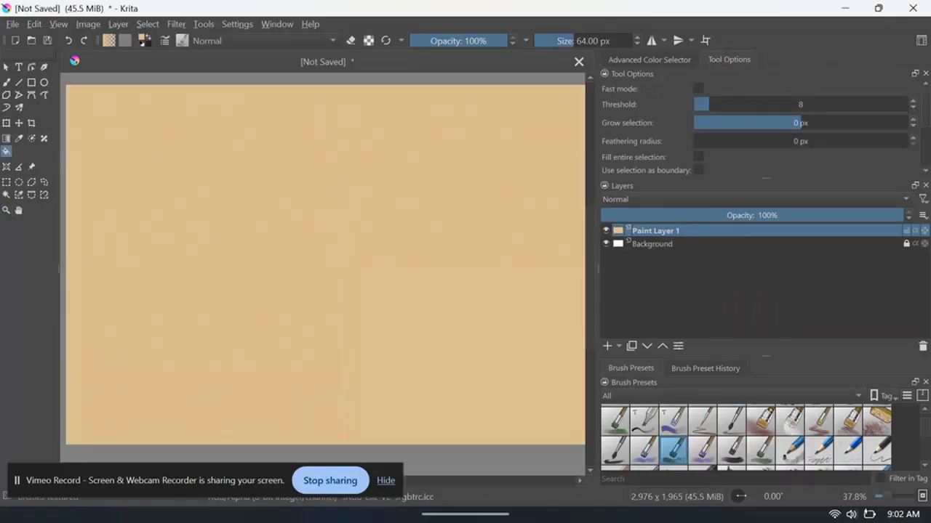
- On two new layers, paint a broad brown vertical band and a dark horizontal stroke
click(607, 346)
click(760, 420)
click(108, 40)
click(511, 366)
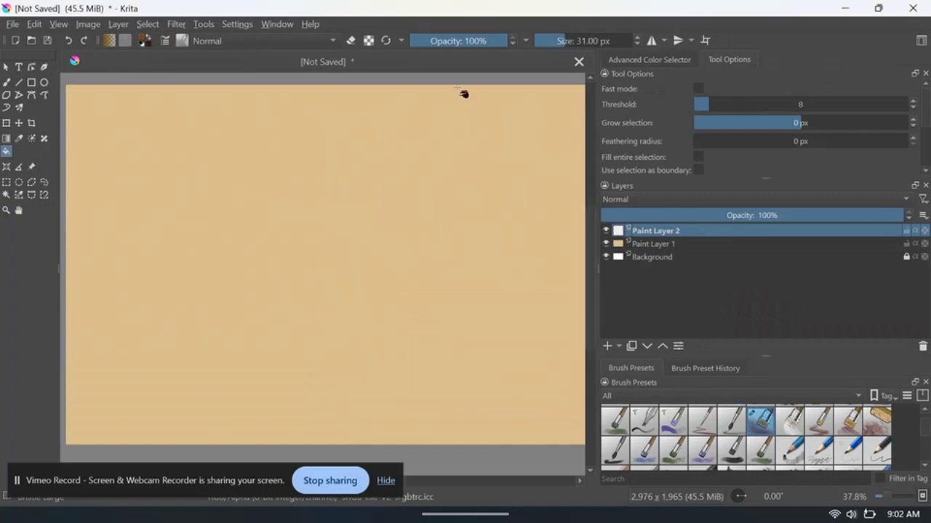
key(b)
drag(458, 149, 476, 418)
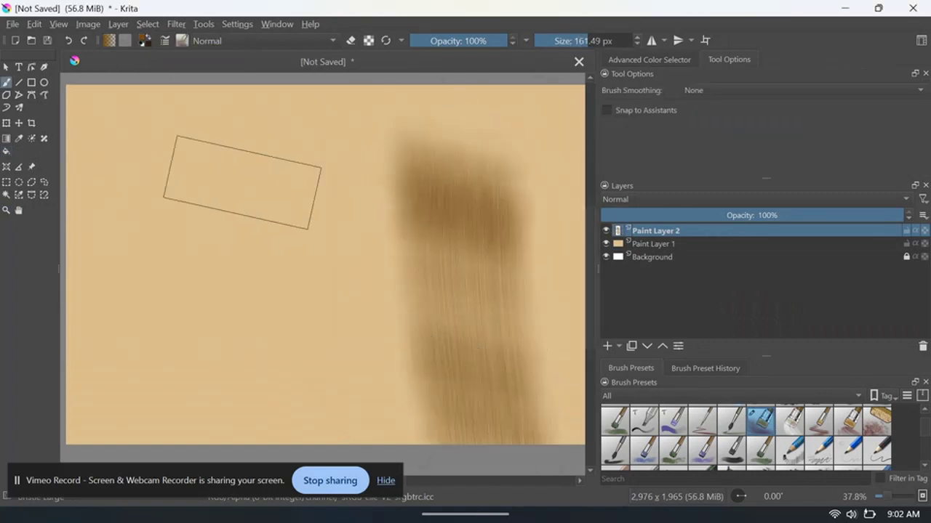
click(607, 346)
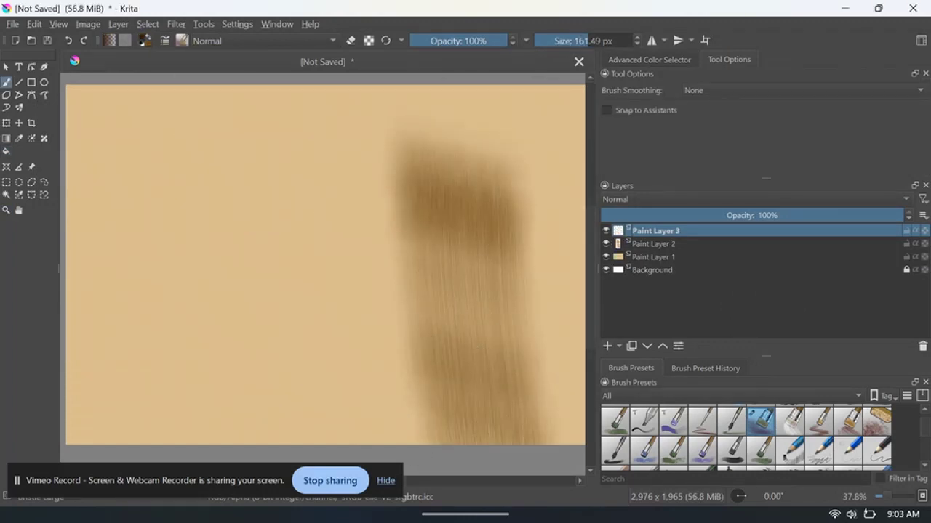
drag(417, 274, 251, 283)
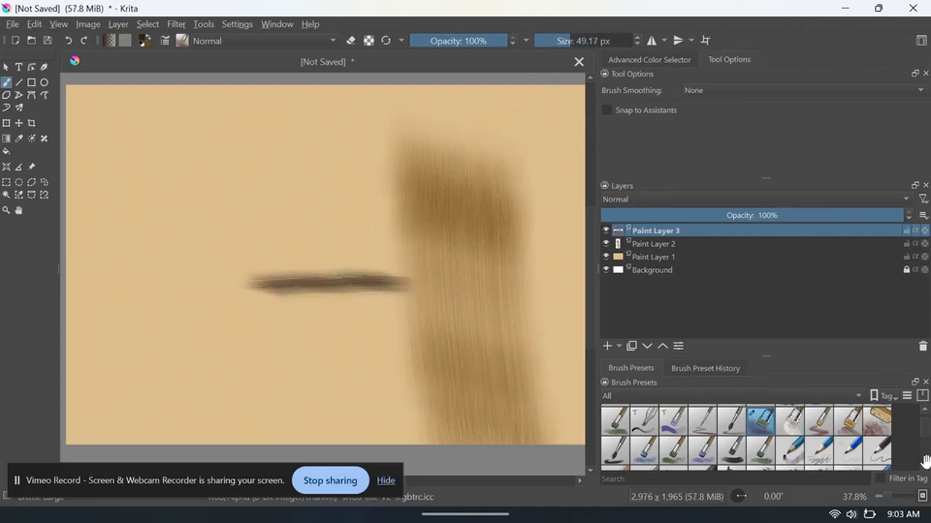
- Smudge the dark stroke's ends down-left and into the brown band
scroll(925, 461, down, 3)
scroll(925, 461, down, 3)
scroll(925, 461, down, 3)
click(877, 420)
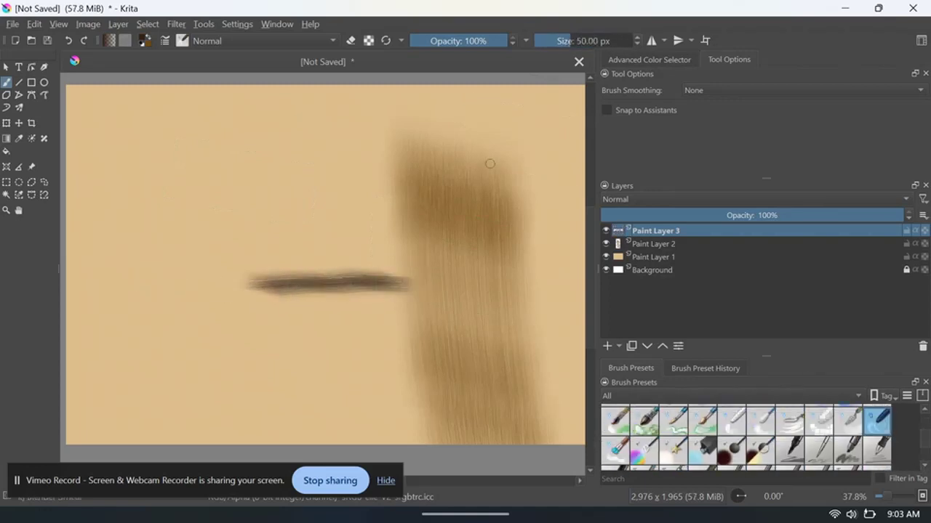
mouse_move(349, 307)
mouse_down()
mouse_move(225, 332)
mouse_move(243, 310)
mouse_move(304, 340)
mouse_move(155, 339)
mouse_move(222, 316)
mouse_move(297, 347)
mouse_up()
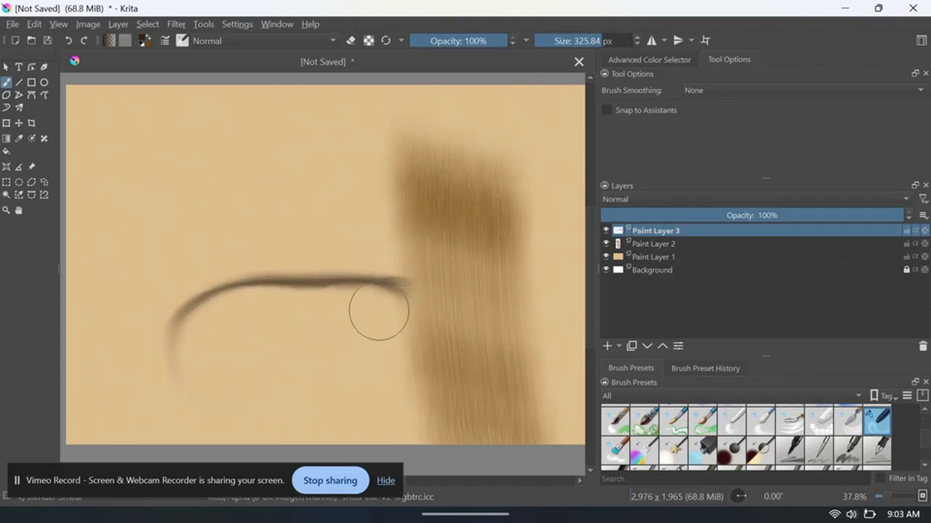
mouse_move(379, 312)
mouse_down()
mouse_move(339, 328)
mouse_move(490, 368)
mouse_up()
- On Paint Layer 2, smudge the brown band into sweeping leftward arcs
click(653, 243)
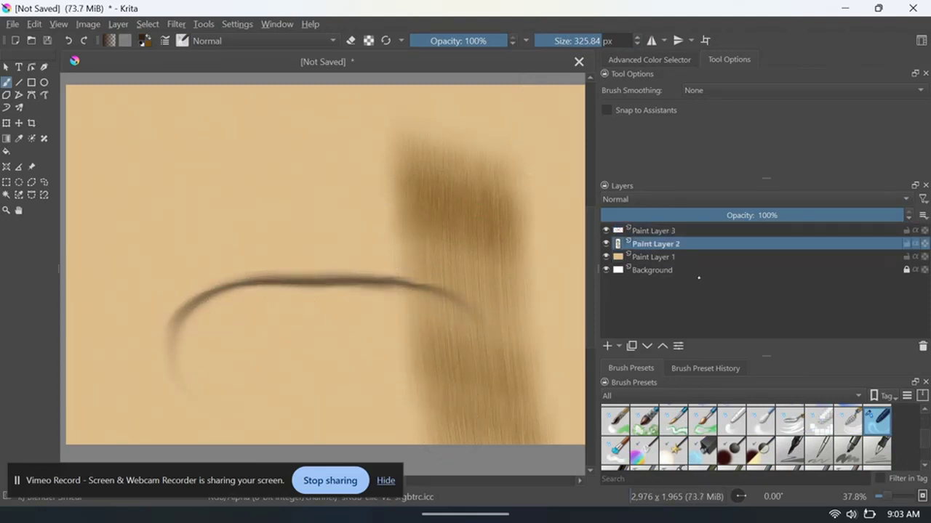
drag(407, 218, 261, 135)
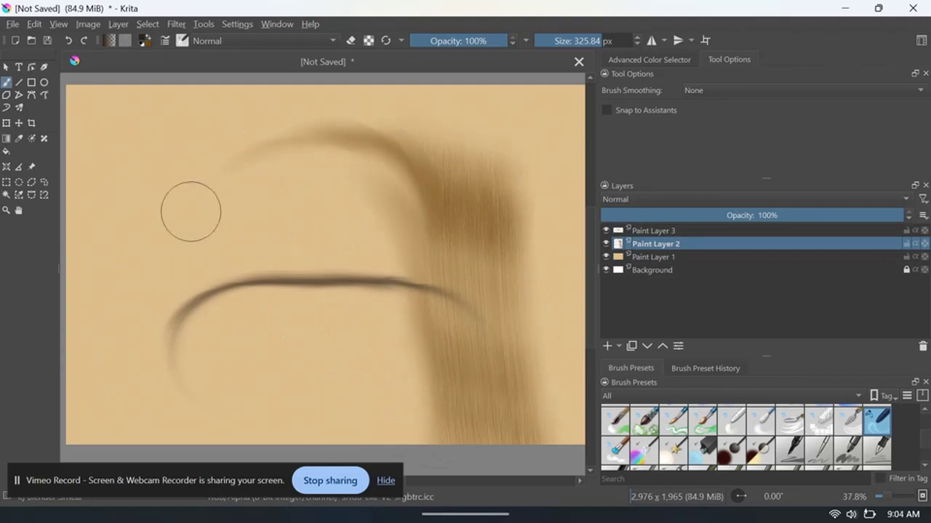
drag(466, 189, 342, 102)
drag(436, 167, 218, 167)
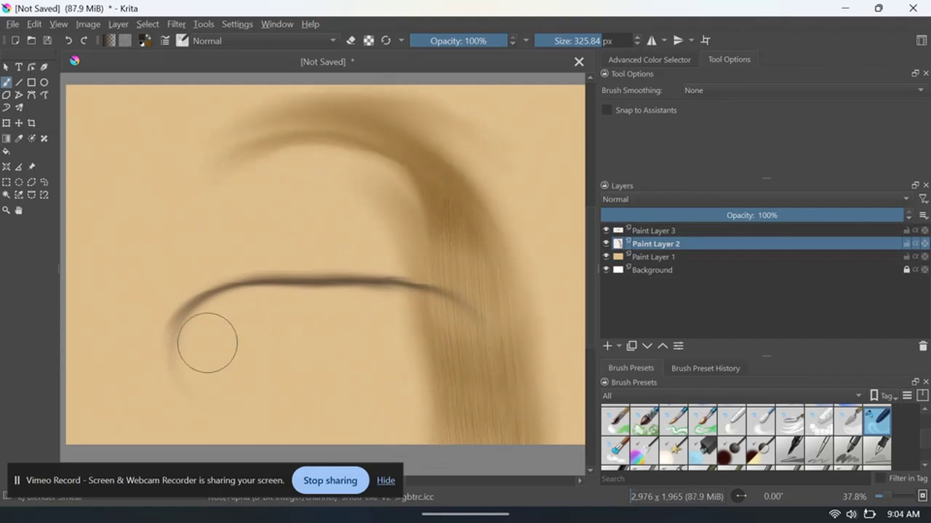
drag(208, 339, 556, 283)
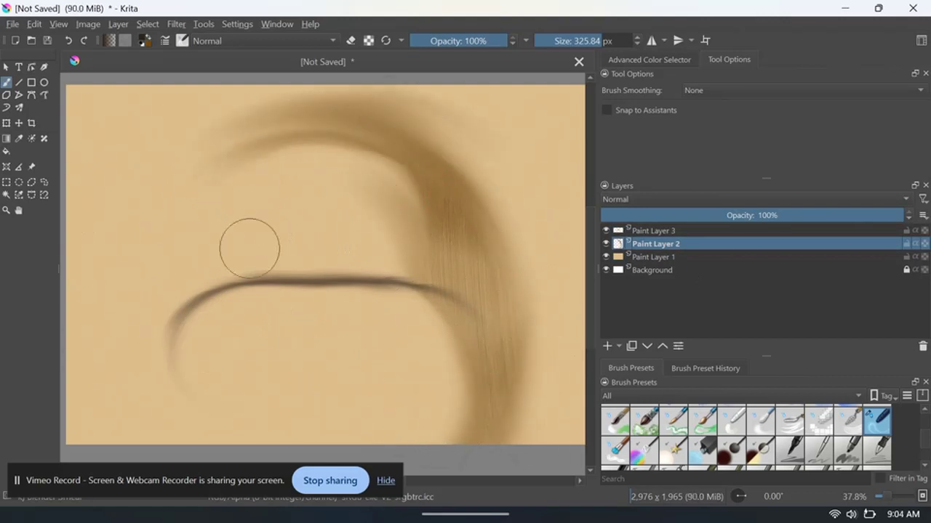
drag(429, 221, 257, 192)
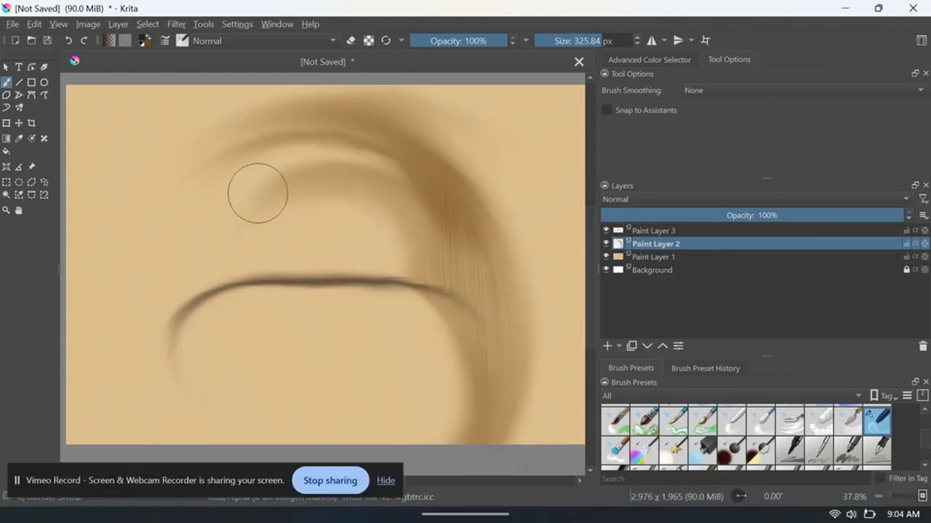
- Add Paint Layer 4 on top of the layer stack
click(607, 346)
scroll(745, 436, down, 3)
scroll(745, 436, down, 2)
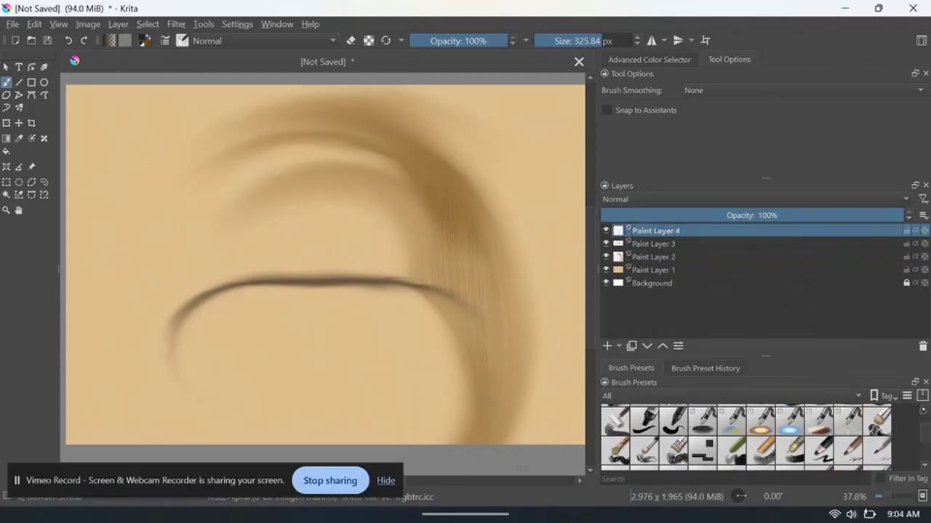
scroll(745, 436, down, 3)
- Paint three white bristle highlights along the outer arc, middle arc and below the dark stroke
click(759, 450)
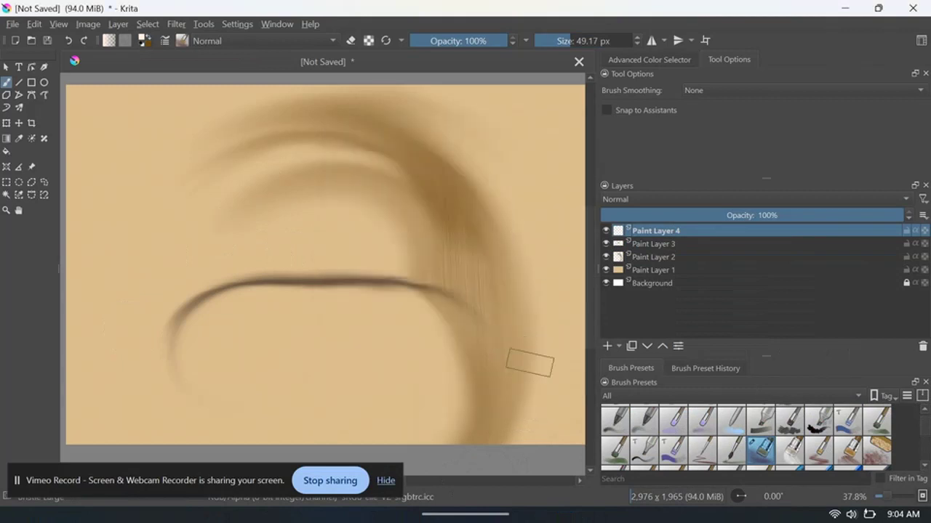
drag(518, 424, 320, 109)
drag(416, 271, 265, 200)
mouse_move(473, 419)
mouse_down()
mouse_move(283, 317)
mouse_move(260, 320)
mouse_up()
- Blend the lower and upper highlights into smooth sweeping arcs with a large smudge brush
scroll(745, 437, down, 2)
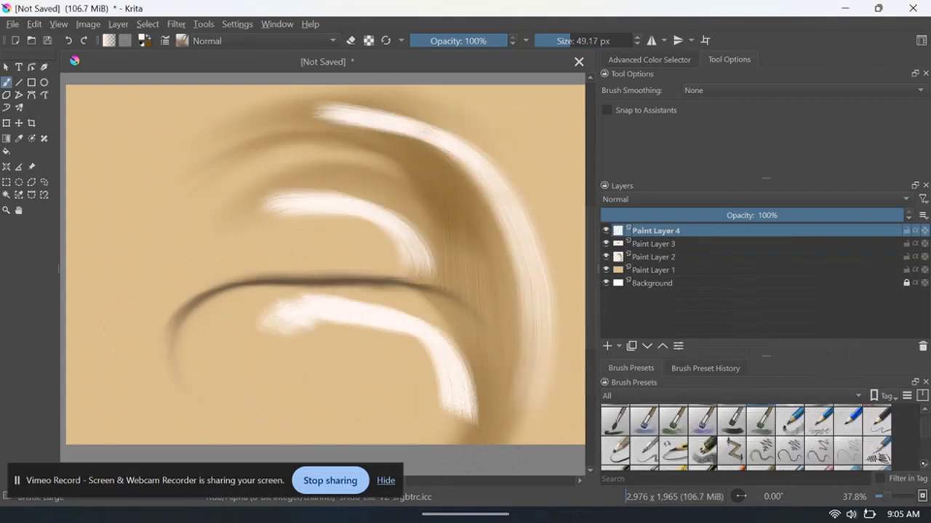
scroll(745, 436, down, 2)
scroll(745, 437, down, 2)
click(876, 451)
mouse_move(476, 440)
mouse_down()
mouse_move(461, 436)
mouse_move(422, 370)
mouse_move(192, 360)
mouse_up()
mouse_move(228, 405)
mouse_down()
mouse_move(359, 381)
mouse_move(318, 349)
mouse_up()
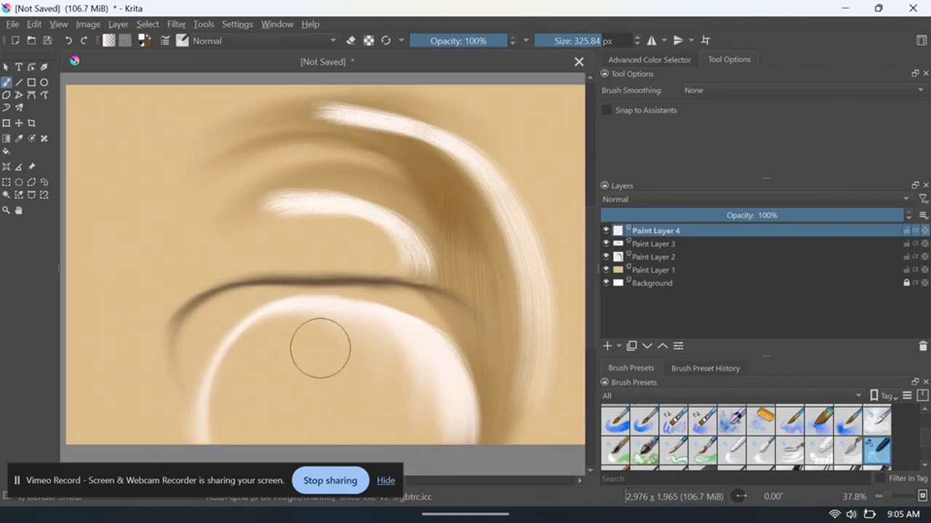
mouse_move(546, 297)
mouse_down()
mouse_move(266, 139)
mouse_move(118, 162)
mouse_move(320, 102)
mouse_move(151, 315)
mouse_up()
mouse_move(229, 312)
mouse_down()
mouse_move(277, 222)
mouse_move(283, 245)
mouse_move(316, 235)
mouse_move(158, 277)
mouse_move(167, 327)
mouse_up()
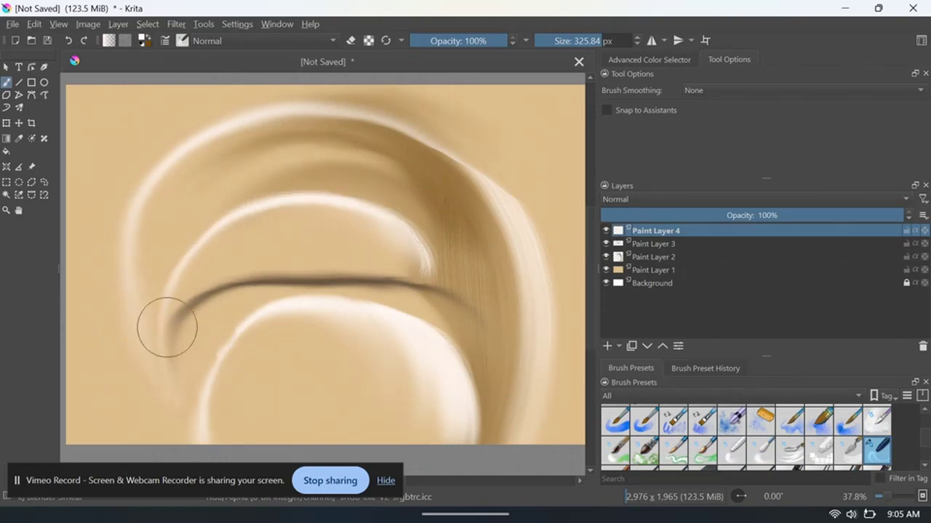
mouse_move(454, 268)
mouse_down()
mouse_move(492, 156)
mouse_move(395, 154)
mouse_move(201, 181)
mouse_move(304, 228)
mouse_up()
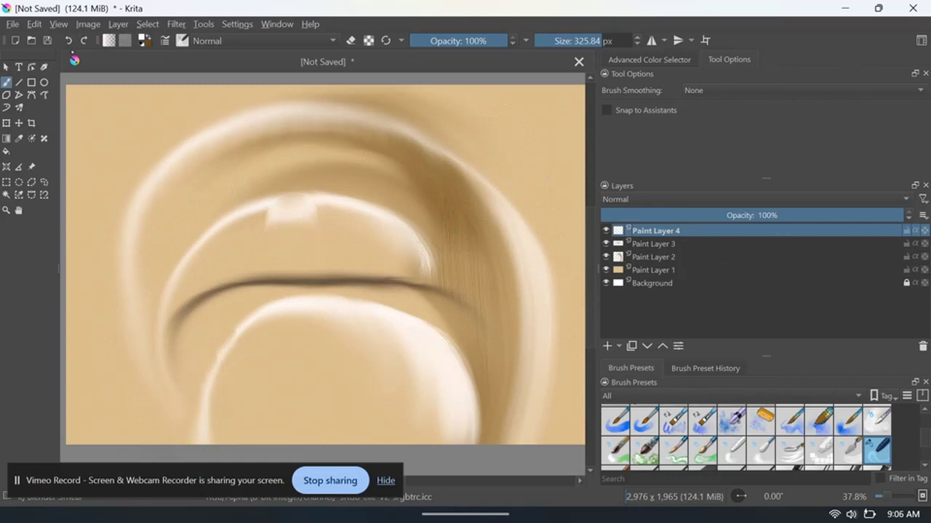
- Dab bright white on the middle arc, lighten the big arc's edge, and add Paint Layer 5
click(320, 212)
click(593, 41)
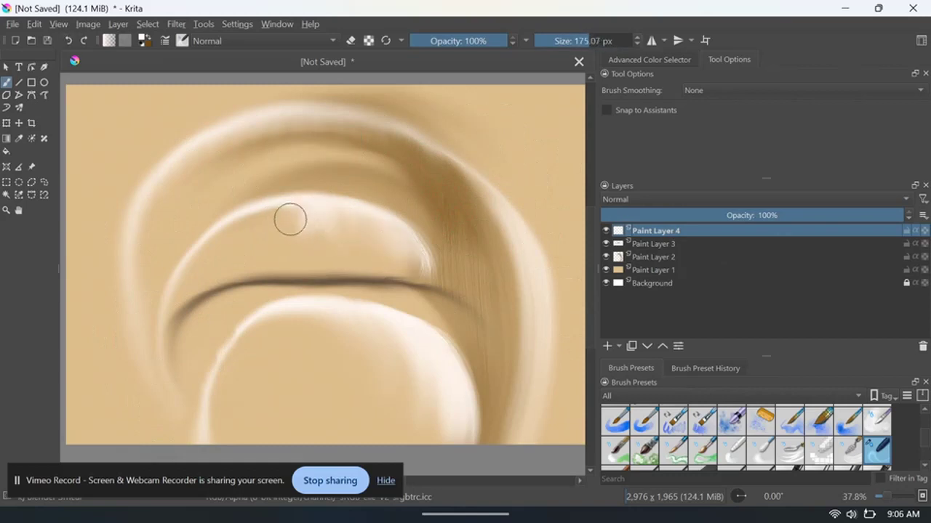
mouse_move(500, 234)
mouse_down()
mouse_move(492, 332)
mouse_move(503, 419)
mouse_up()
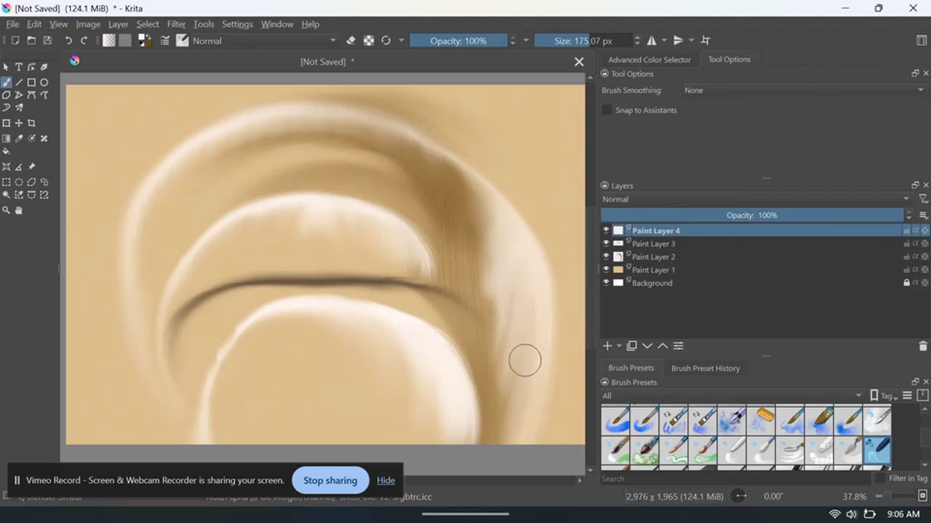
scroll(524, 360, up, 1)
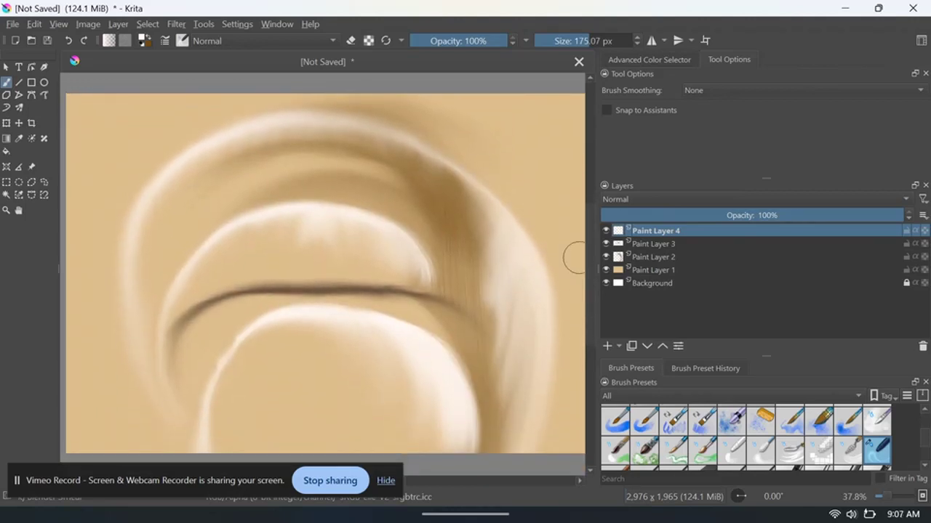
key(Insert)
scroll(746, 436, up, 2)
scroll(746, 437, up, 2)
- Dab pink with a blocky brush on the upper arc, lower cream arc, lower centre and right edge
scroll(745, 437, up, 2)
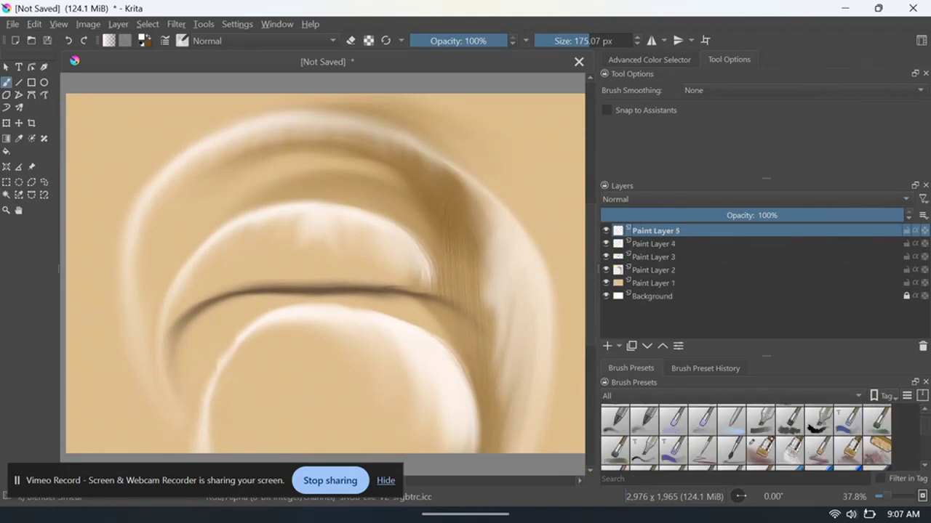
click(761, 448)
click(109, 40)
click(513, 366)
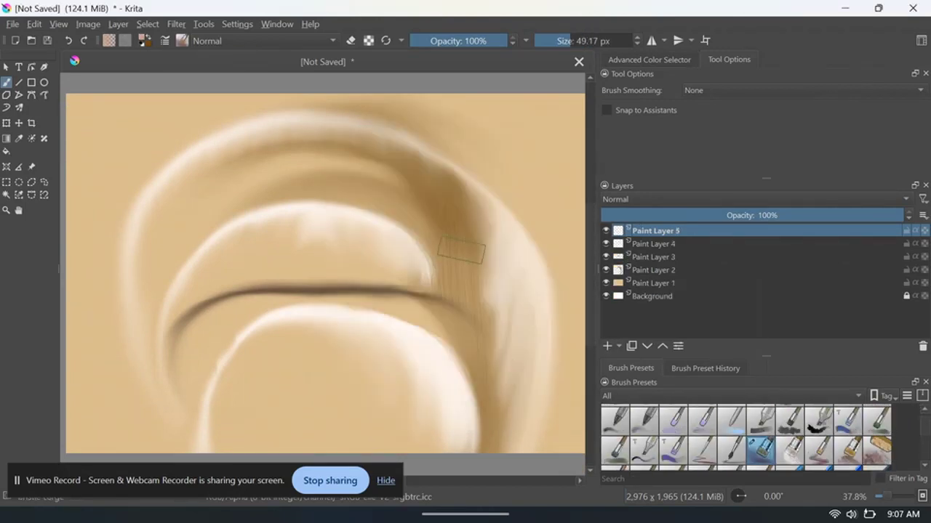
mouse_move(455, 243)
mouse_down()
mouse_move(396, 191)
mouse_move(313, 155)
mouse_up()
mouse_move(427, 405)
mouse_down()
mouse_move(370, 367)
mouse_move(291, 436)
mouse_up()
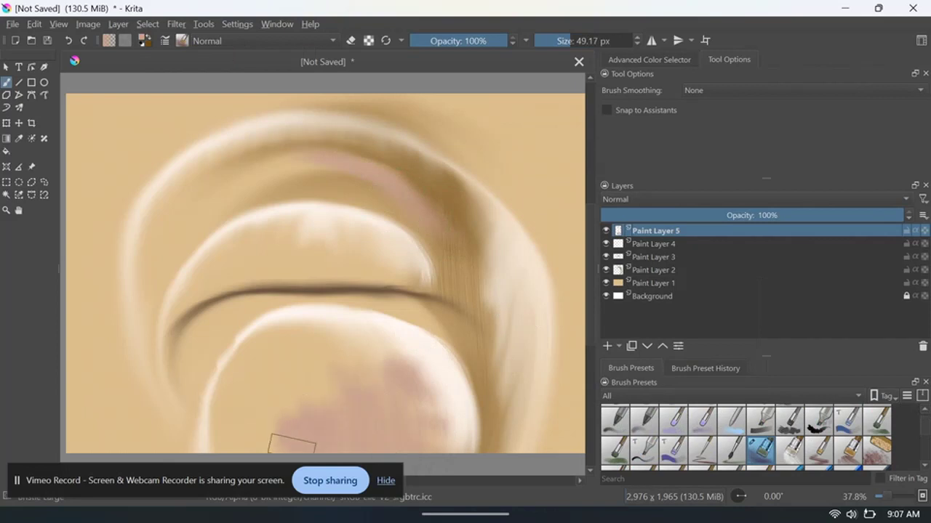
drag(276, 232, 211, 265)
drag(563, 244, 560, 354)
- Select a large soft blending brush and add Paint Layer 6 on top
scroll(746, 436, up, 3)
scroll(746, 436, down, 2)
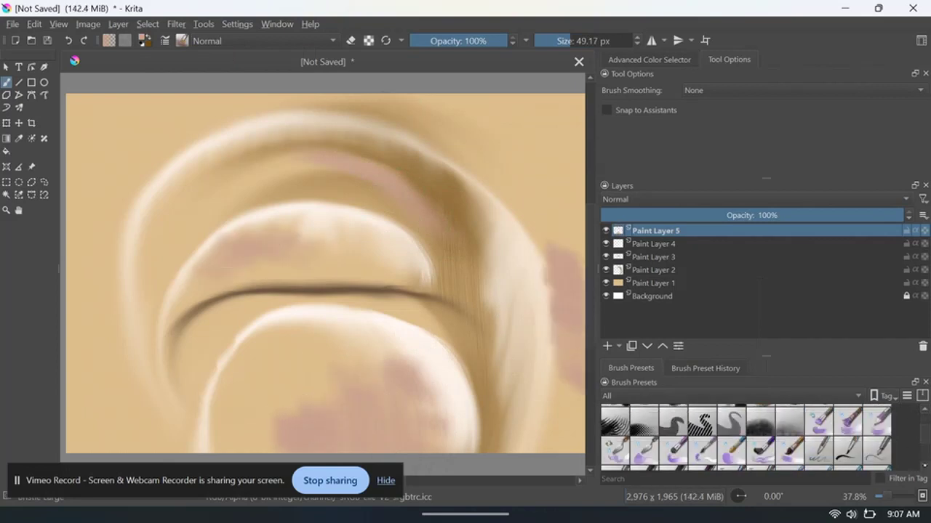
scroll(746, 436, down, 2)
scroll(746, 436, down, 1)
click(876, 420)
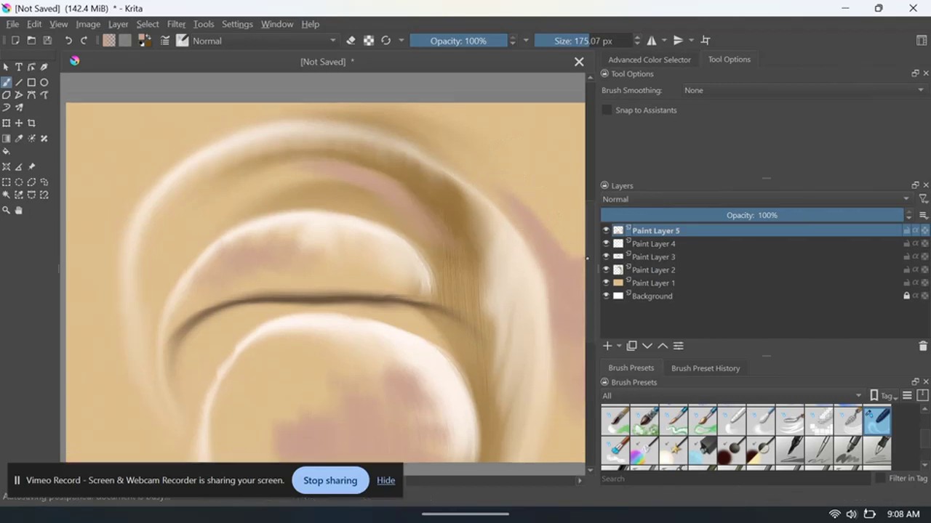
scroll(569, 193, down, 1)
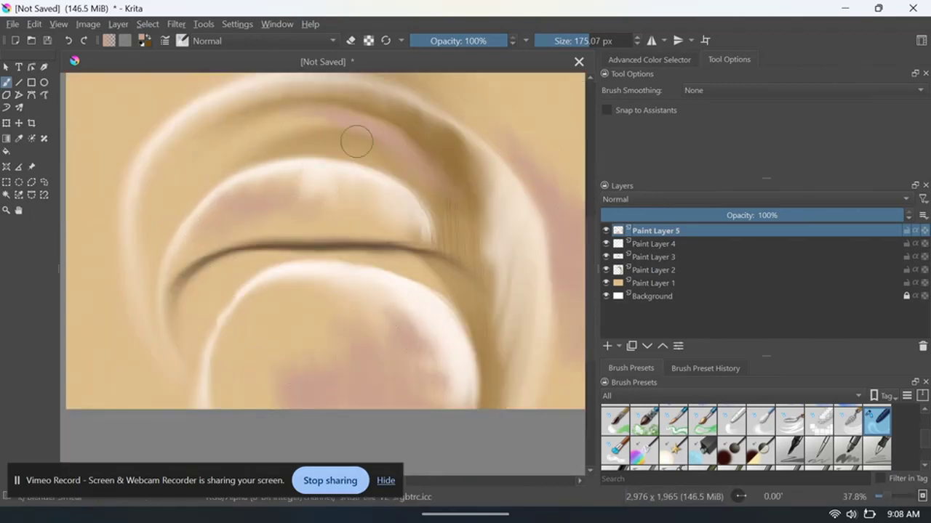
scroll(576, 208, up, 1)
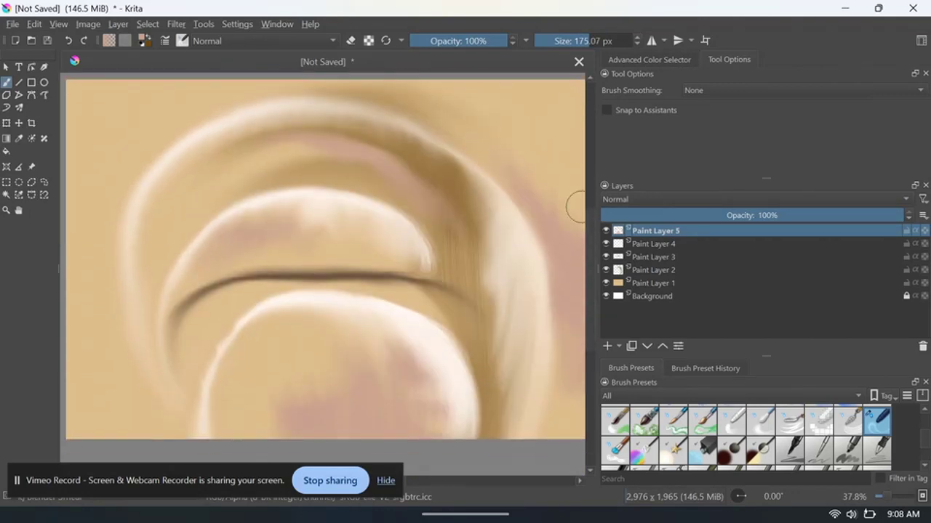
scroll(577, 247, down, 1)
click(607, 346)
- Paint red-brown block strokes along the top arc, under the dark line and the lower corners
scroll(741, 436, down, 3)
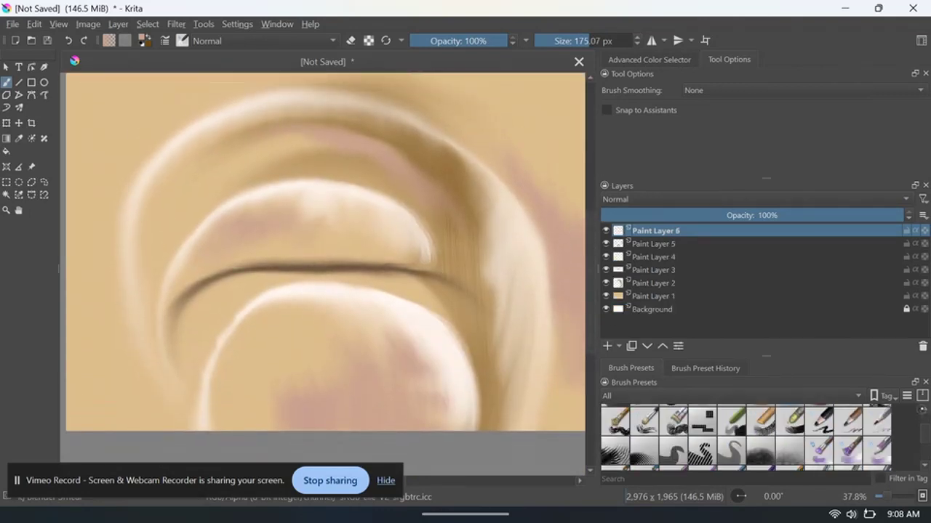
click(760, 449)
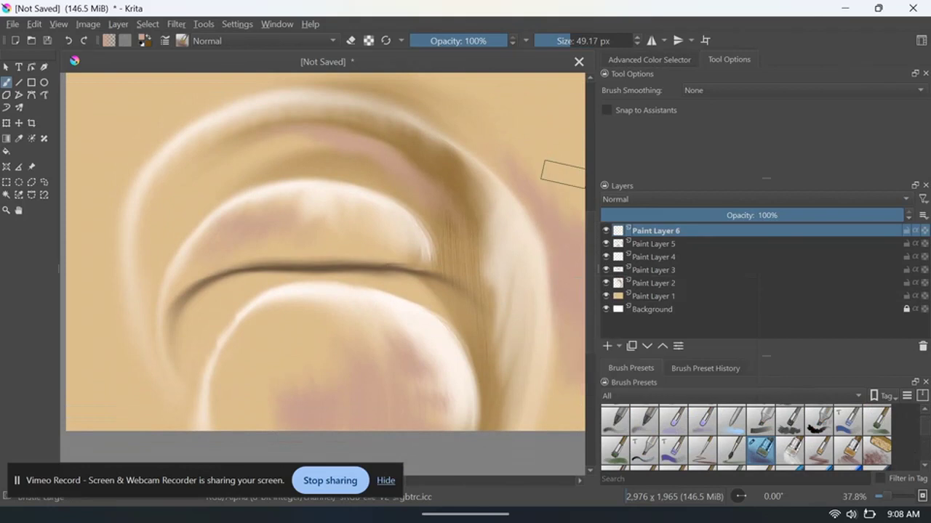
click(109, 40)
drag(371, 184, 380, 193)
click(513, 366)
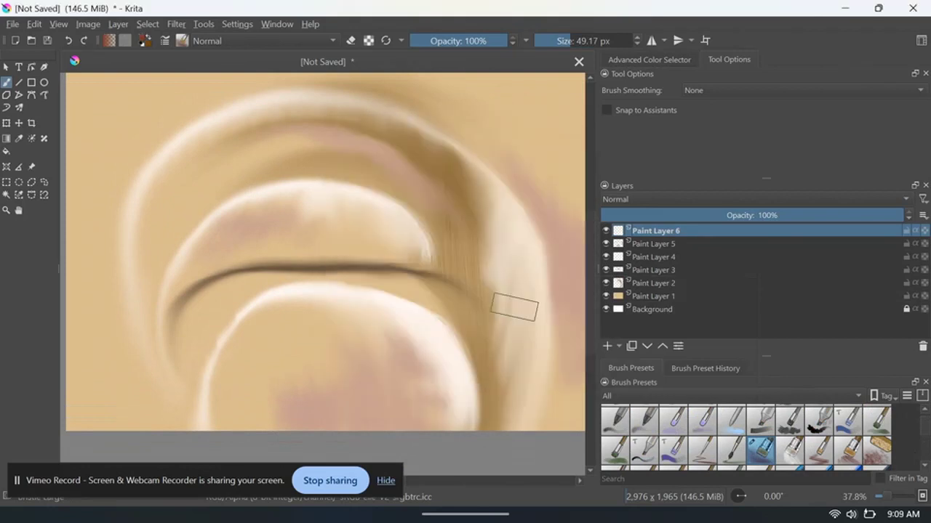
mouse_move(474, 151)
mouse_down()
mouse_move(467, 125)
mouse_move(312, 78)
mouse_up()
mouse_move(437, 109)
mouse_down()
mouse_move(492, 193)
mouse_move(478, 354)
mouse_move(344, 283)
mouse_up()
mouse_move(473, 410)
mouse_down()
mouse_move(557, 391)
mouse_move(575, 407)
mouse_up()
drag(274, 292, 327, 320)
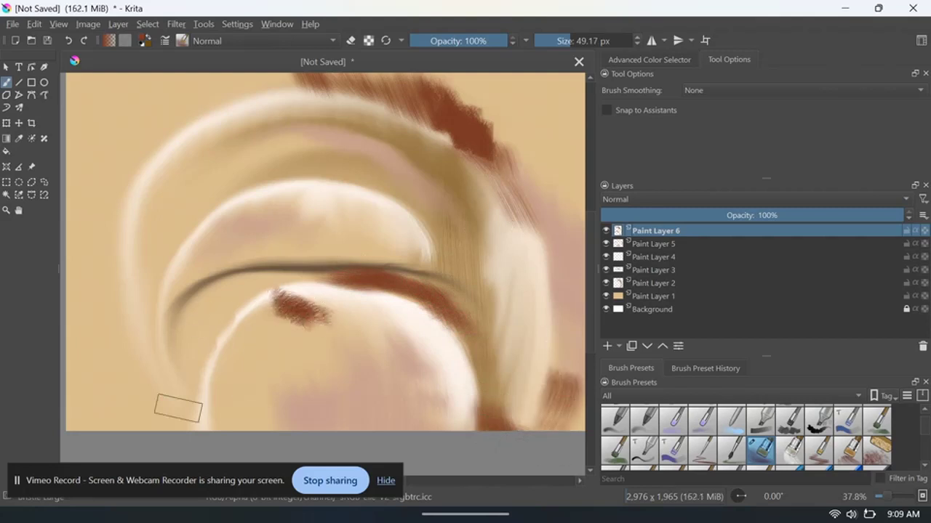
mouse_move(167, 425)
mouse_down()
mouse_move(193, 395)
mouse_move(153, 396)
mouse_up()
- Blend the red-brown on the inner curve, right dark arc and lower right
key(slash)
mouse_move(298, 331)
mouse_down()
mouse_move(262, 316)
mouse_move(307, 329)
mouse_move(266, 327)
mouse_move(326, 291)
mouse_move(419, 260)
mouse_up()
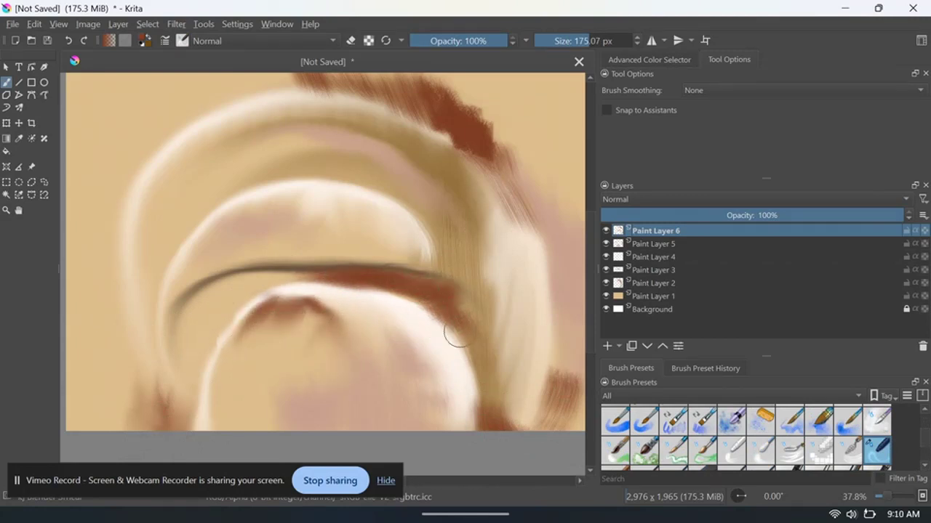
drag(469, 297, 452, 269)
mouse_move(486, 100)
mouse_down()
mouse_move(477, 163)
mouse_move(486, 193)
mouse_move(536, 210)
mouse_move(529, 197)
mouse_move(492, 264)
mouse_move(553, 267)
mouse_move(554, 452)
mouse_up()
drag(471, 419, 460, 417)
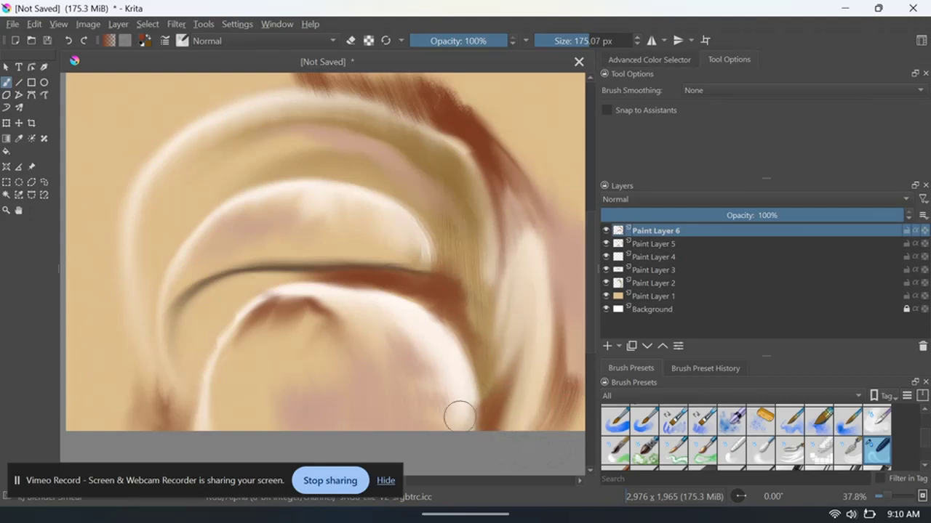
- Smudge the upper-right brown toward the top edge and lift it into a curl
drag(507, 118, 374, 71)
mouse_move(422, 123)
mouse_down()
mouse_move(364, 102)
mouse_move(201, 108)
mouse_move(339, 100)
mouse_up()
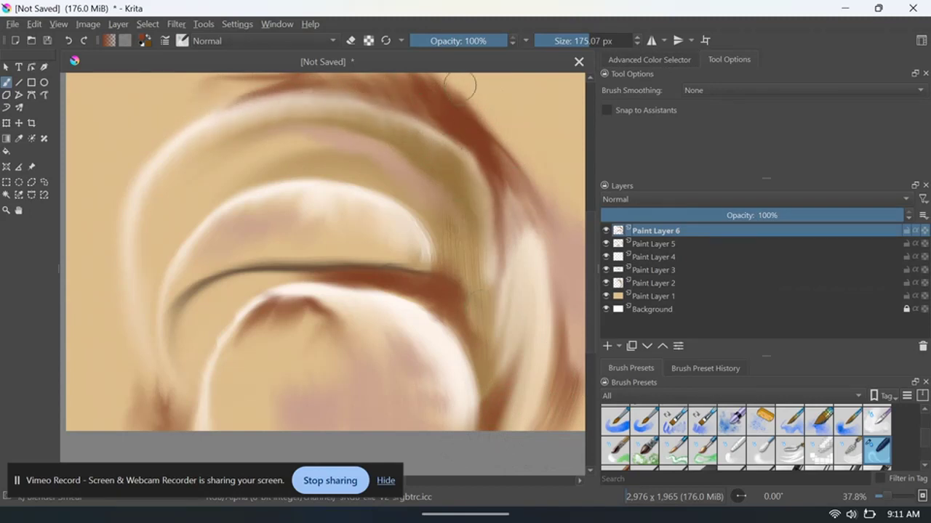
mouse_move(488, 125)
mouse_down()
mouse_move(465, 80)
mouse_move(515, 86)
mouse_move(415, 76)
mouse_up()
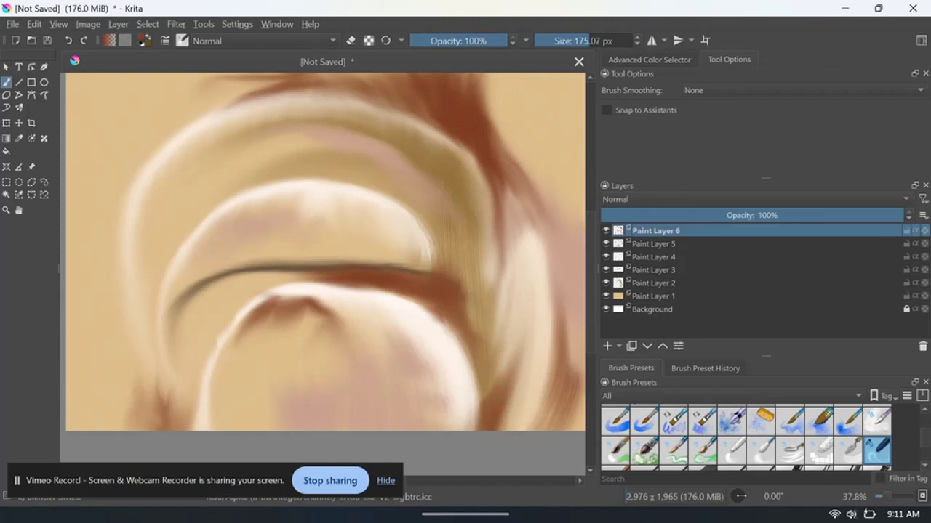
mouse_move(539, 166)
mouse_down()
mouse_move(490, 102)
mouse_move(561, 92)
mouse_move(502, 95)
mouse_move(556, 141)
mouse_up()
scroll(325, 255, down, 3)
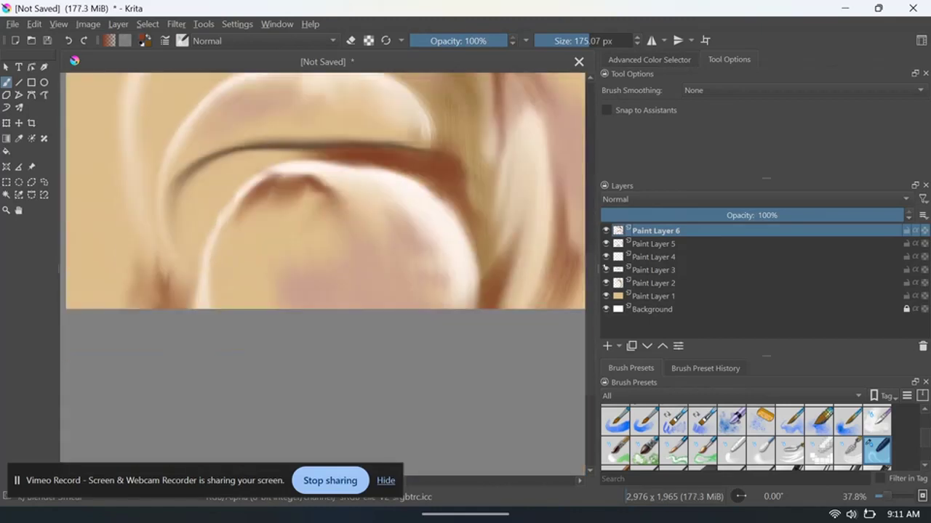
scroll(325, 255, up, 3)
- Add a new layer and set up a dark bristle brush at about 25 px
click(607, 347)
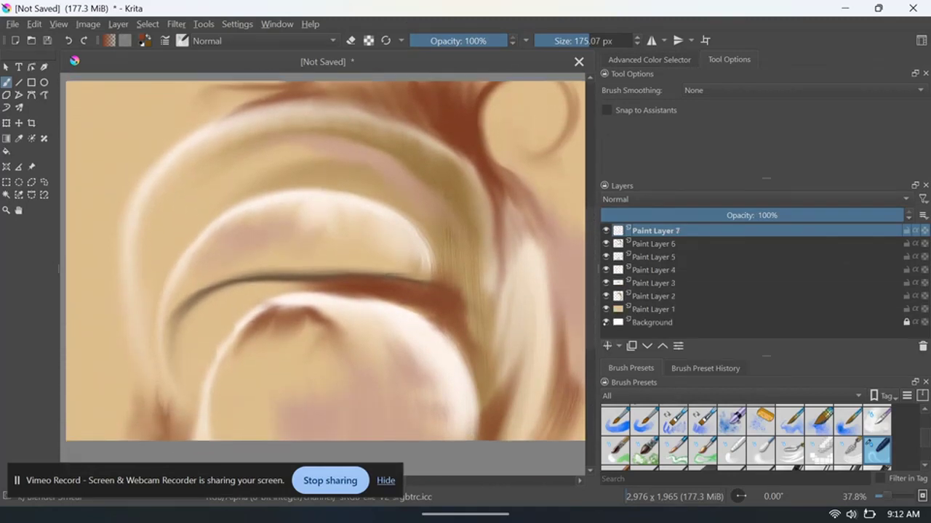
click(109, 41)
click(513, 366)
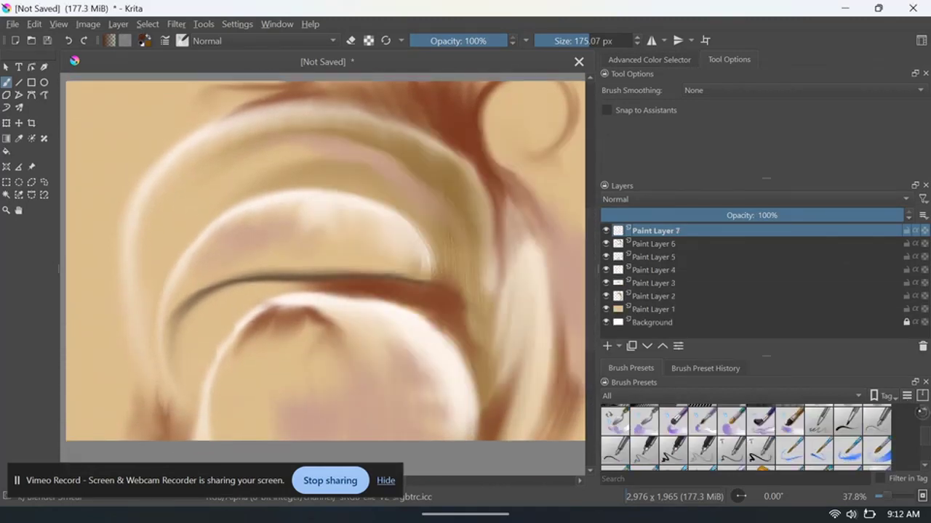
scroll(741, 437, down, 2)
scroll(741, 437, down, 2)
click(759, 447)
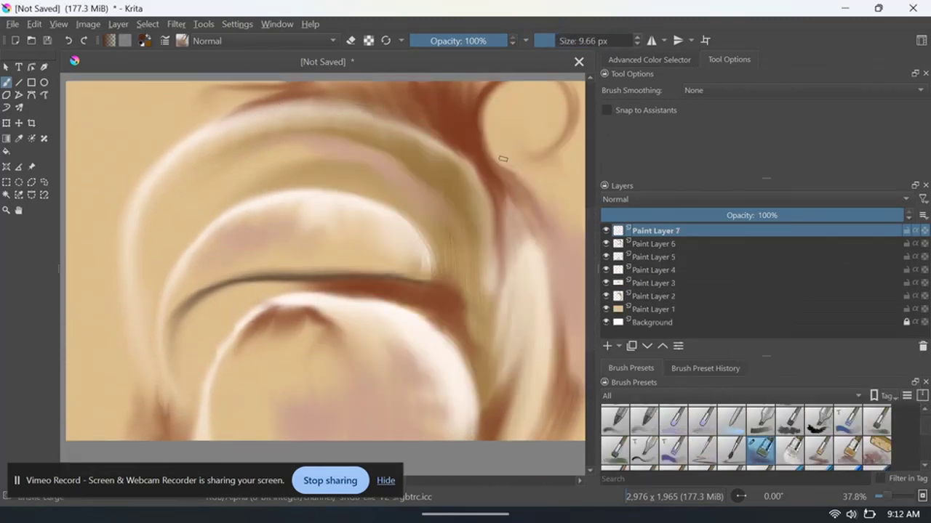
drag(582, 45, 604, 44)
- Paint dark strokes: a top-right curl, a long arch, left and lower-middle arcs, and a right vertical
drag(524, 86, 542, 190)
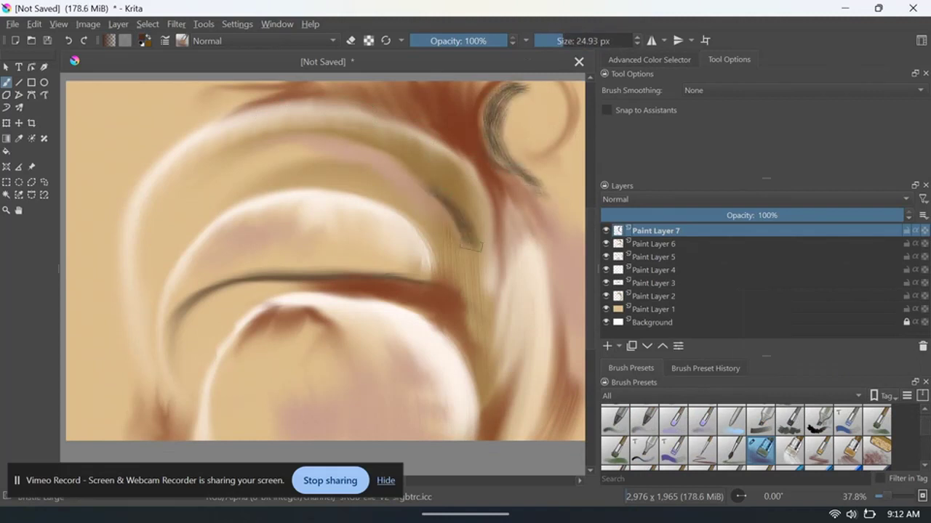
drag(376, 146, 476, 276)
drag(402, 250, 418, 265)
drag(171, 193, 145, 305)
drag(386, 331, 454, 418)
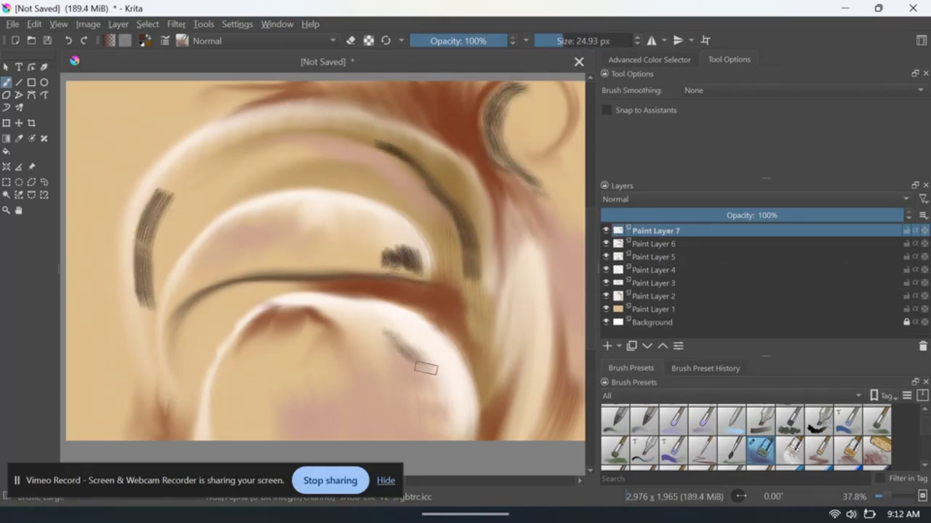
drag(487, 374, 520, 294)
scroll(742, 436, down, 2)
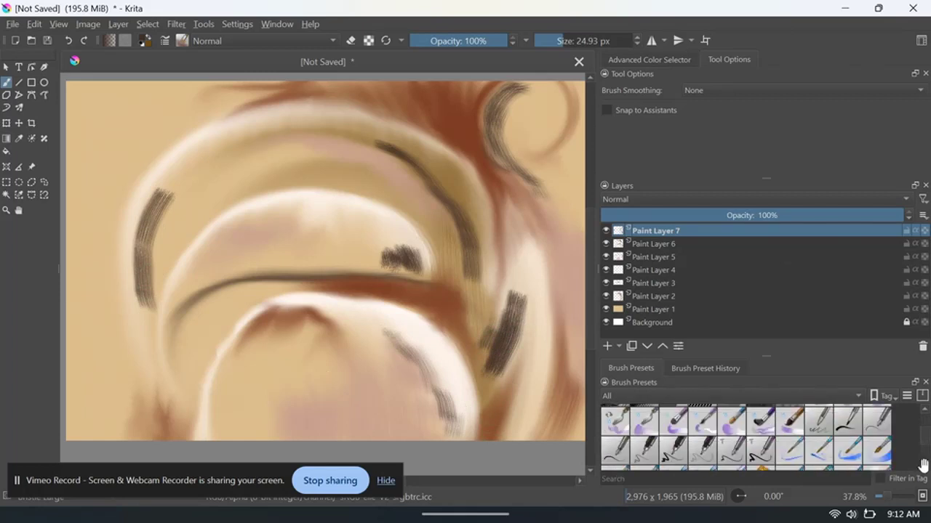
- Blend the left dark stroke into the background with a large blending brush
click(876, 420)
drag(153, 276, 191, 161)
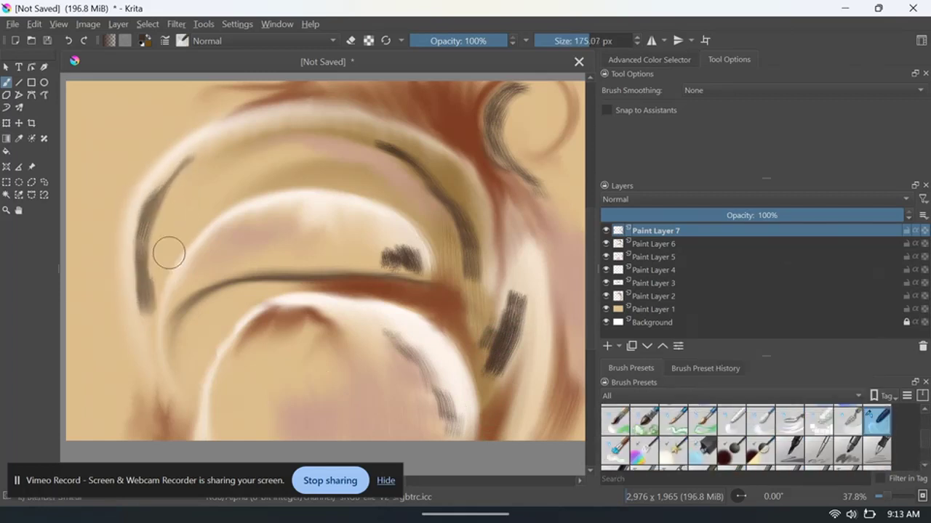
drag(169, 253, 158, 288)
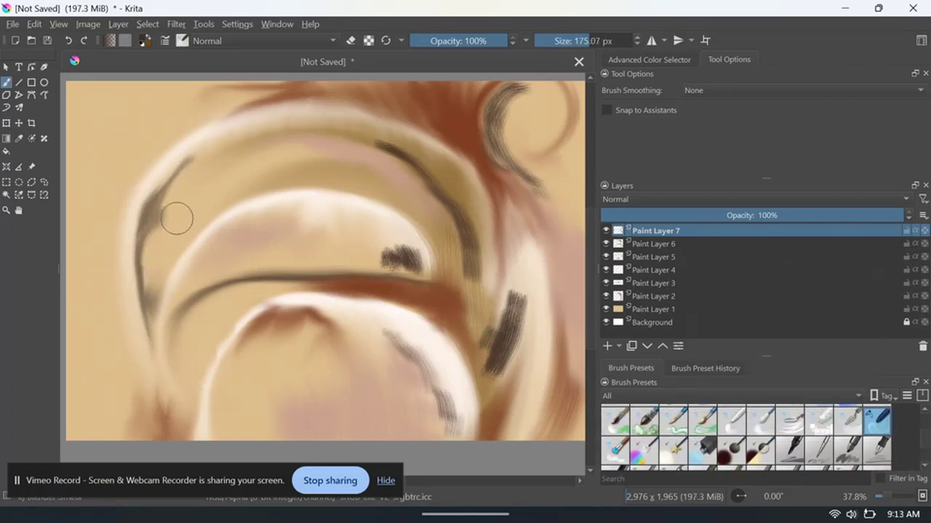
drag(177, 218, 200, 204)
mouse_move(144, 273)
mouse_down()
mouse_move(138, 183)
mouse_move(250, 219)
mouse_up()
- Soften the middle, right and top-arc dark strokes and the top-right curl
mouse_move(410, 260)
mouse_down()
mouse_move(411, 244)
mouse_move(388, 264)
mouse_move(407, 241)
mouse_up()
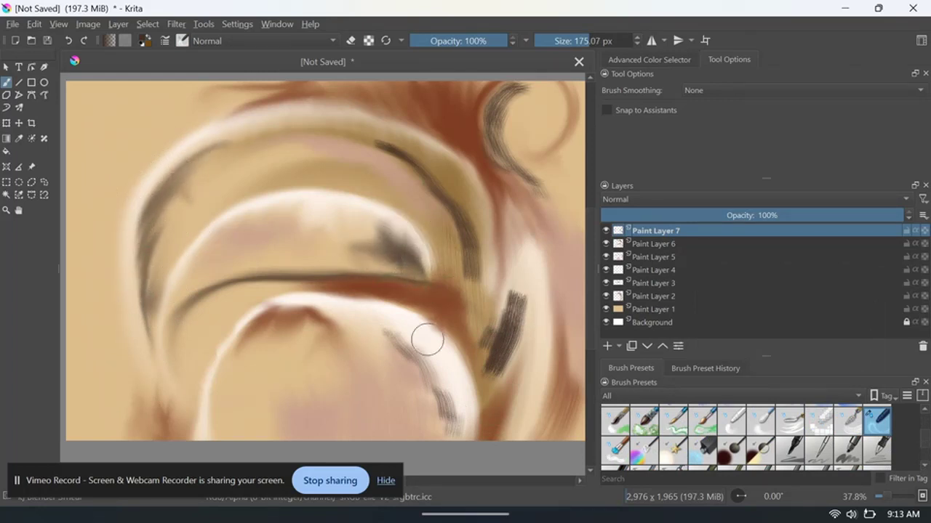
mouse_move(426, 336)
mouse_down()
mouse_move(416, 341)
mouse_move(456, 421)
mouse_up()
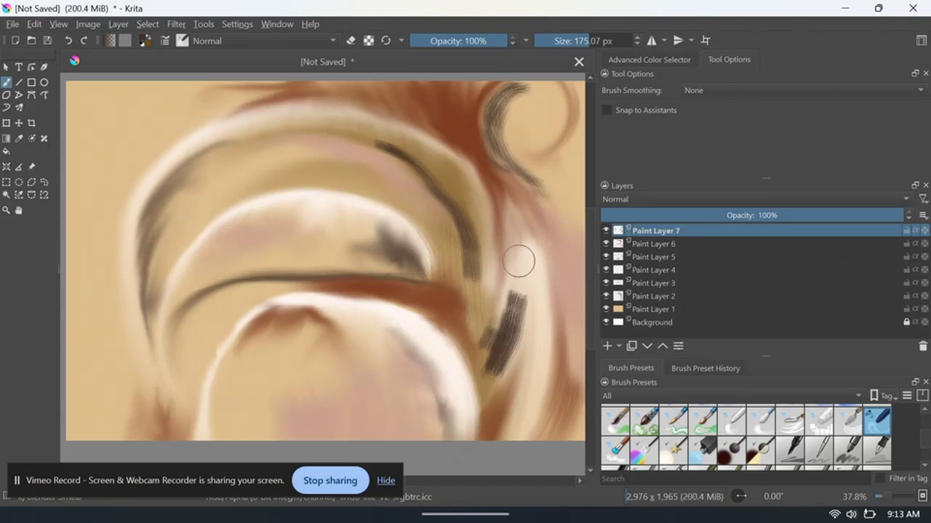
mouse_move(518, 261)
mouse_down()
mouse_move(495, 375)
mouse_move(480, 305)
mouse_move(534, 364)
mouse_move(536, 305)
mouse_move(461, 373)
mouse_move(477, 361)
mouse_up()
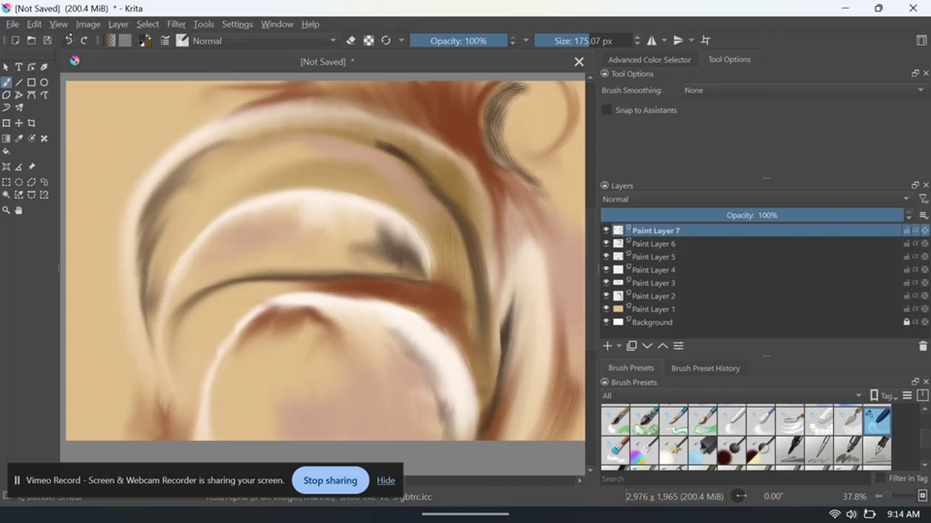
drag(502, 393, 465, 233)
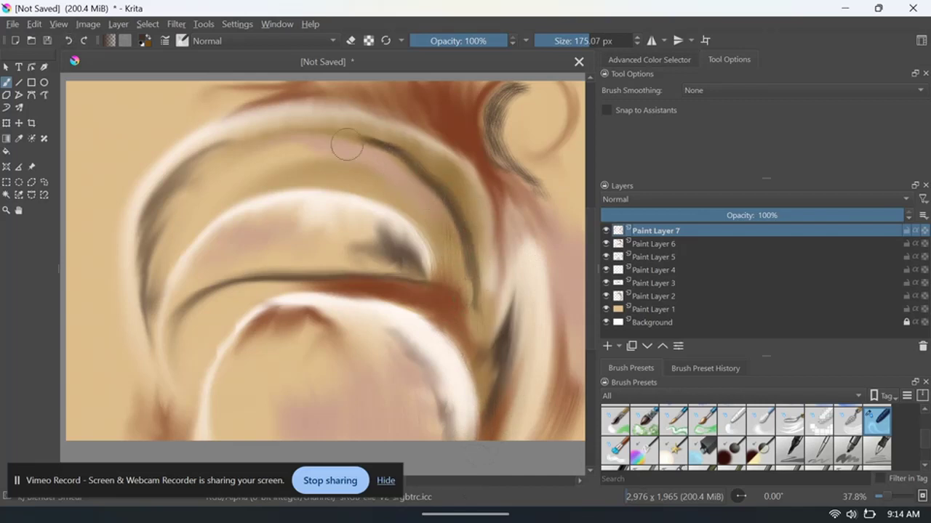
drag(430, 149, 477, 216)
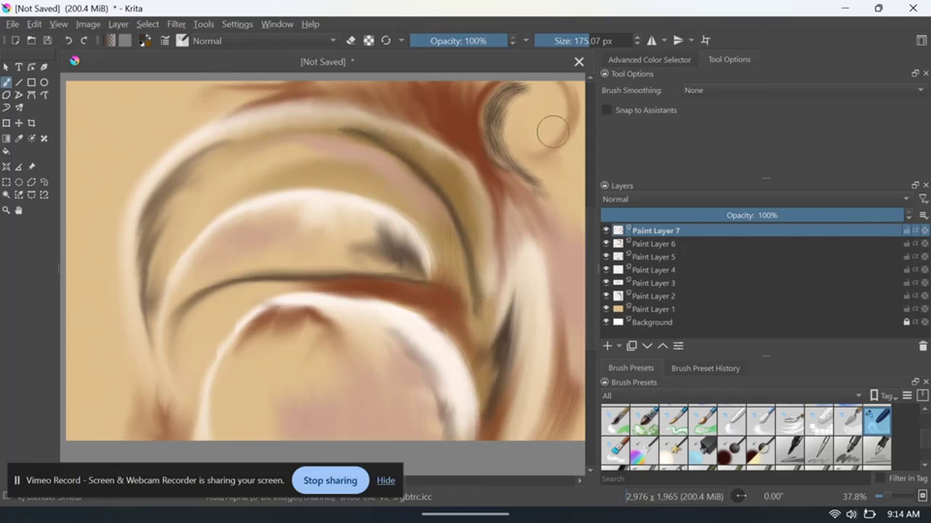
mouse_move(553, 133)
mouse_down()
mouse_move(513, 139)
mouse_move(569, 204)
mouse_move(521, 138)
mouse_move(509, 156)
mouse_move(544, 166)
mouse_up()
scroll(544, 166, up, 1)
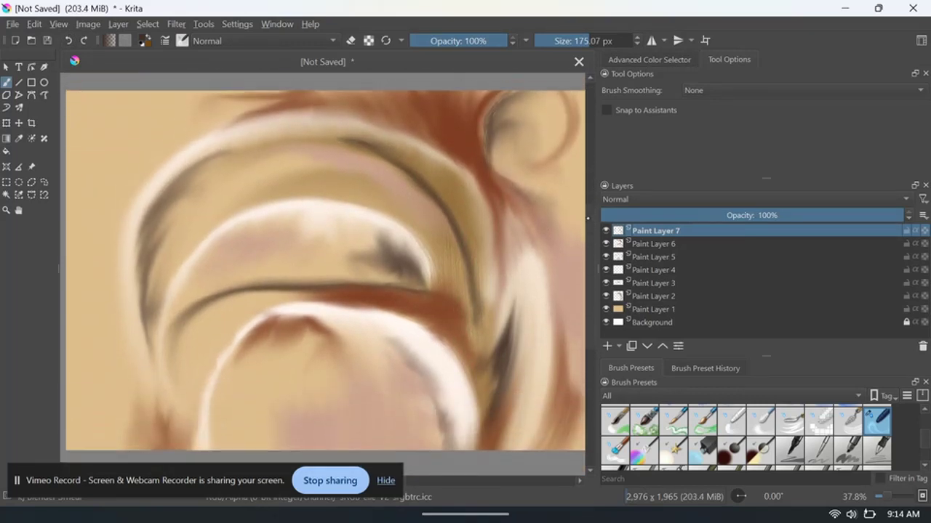
key(Page_Down)
key(Page_Down)
key(Page_Down)
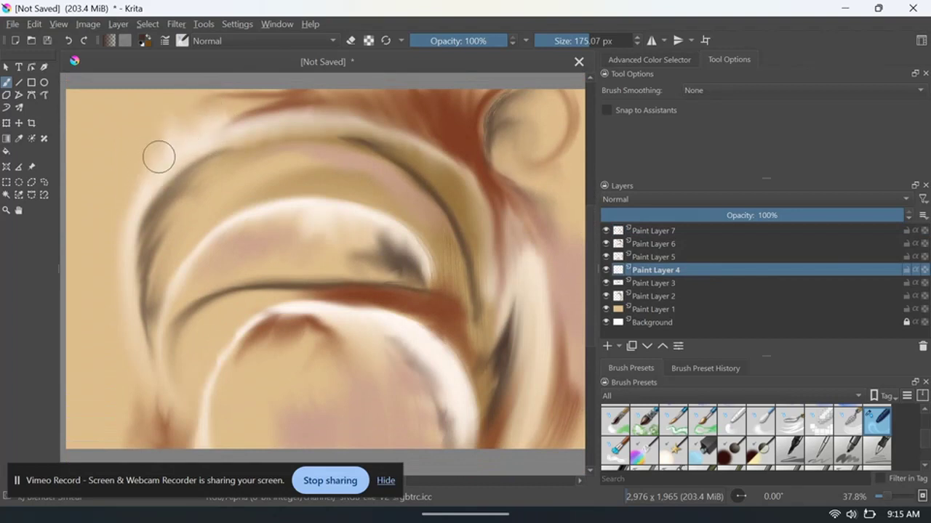
- Smudge along the upper-left dark curve and down the pale arc
drag(209, 119, 167, 110)
mouse_move(141, 193)
mouse_down()
mouse_move(153, 171)
mouse_move(117, 272)
mouse_up()
drag(182, 119, 172, 112)
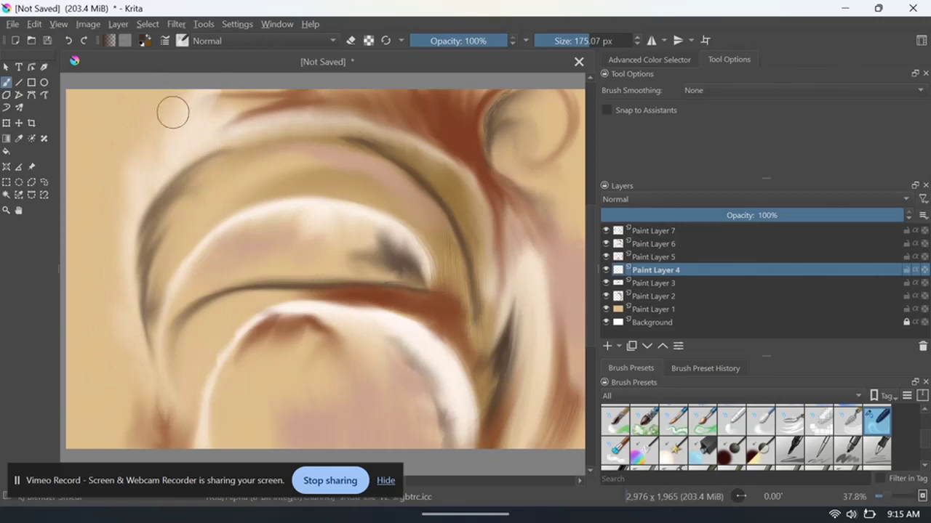
drag(147, 200, 363, 178)
mouse_move(288, 186)
mouse_down()
mouse_move(196, 225)
mouse_move(422, 249)
mouse_up()
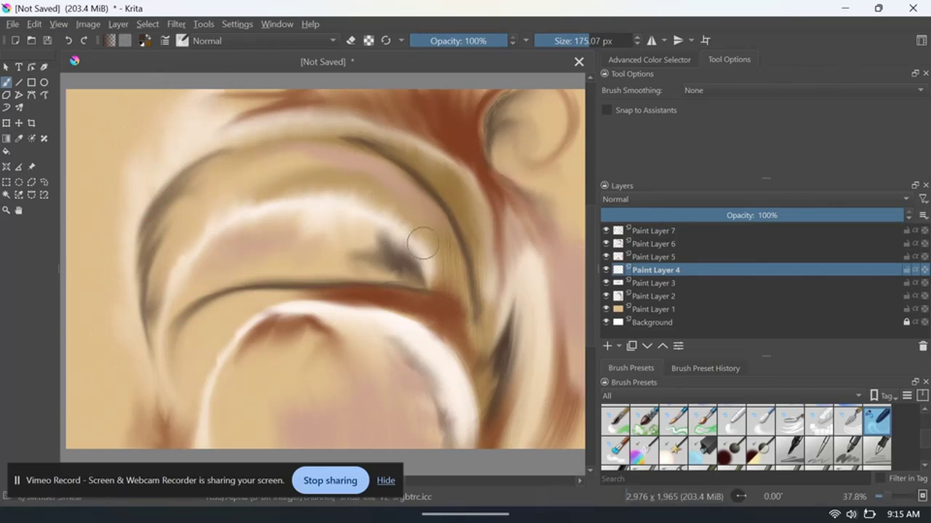
- Soften the pale streaks and part of the dark arc line, then add Paint Layer 8
drag(474, 385, 432, 331)
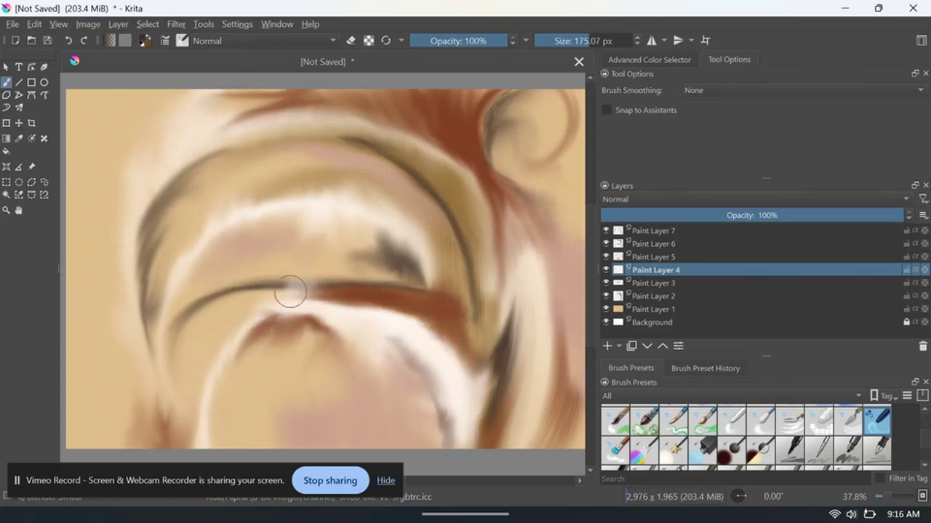
drag(303, 286, 213, 320)
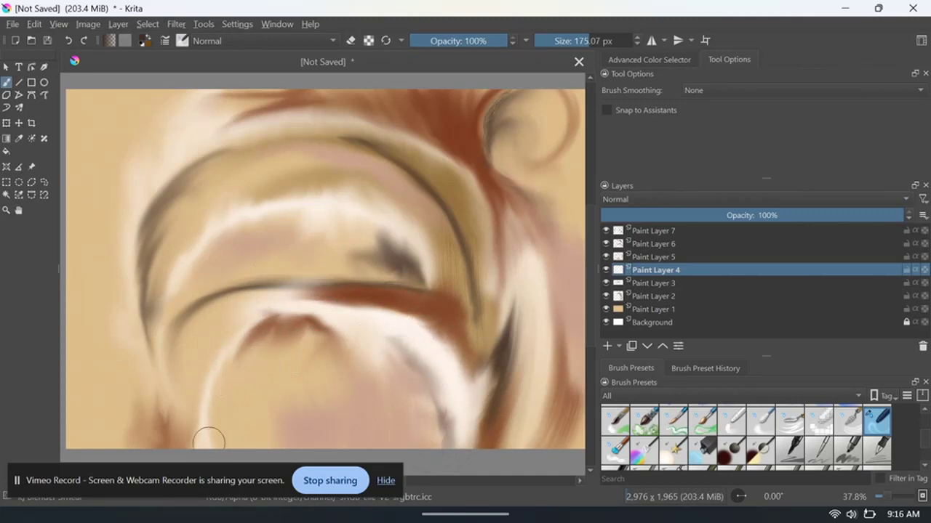
drag(209, 439, 233, 448)
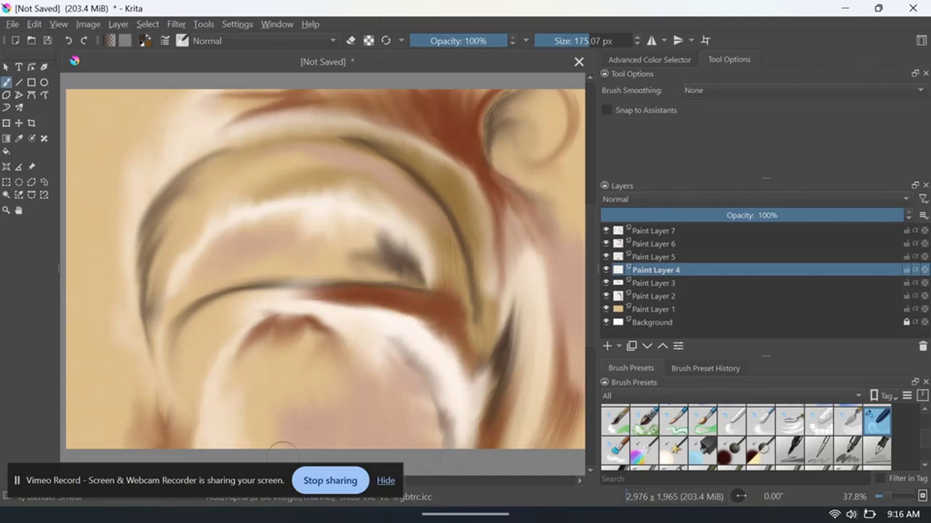
key(Insert)
scroll(746, 436, down, 3)
- Glaze pale strokes at 20% opacity over the top-right curl and down the right edge
scroll(746, 436, down, 3)
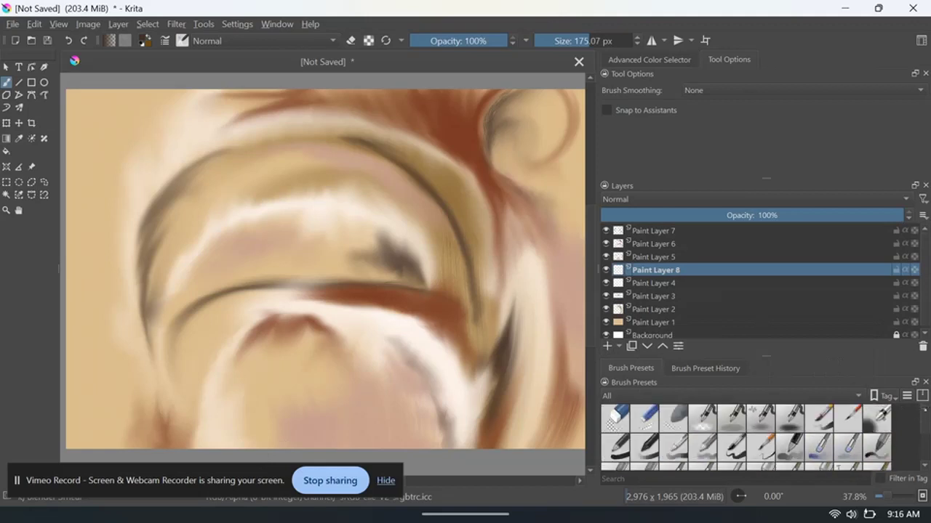
click(760, 416)
mouse_move(561, 124)
mouse_down()
mouse_move(466, 123)
mouse_move(582, 276)
mouse_up()
drag(531, 320, 575, 444)
scroll(570, 109, right, 2)
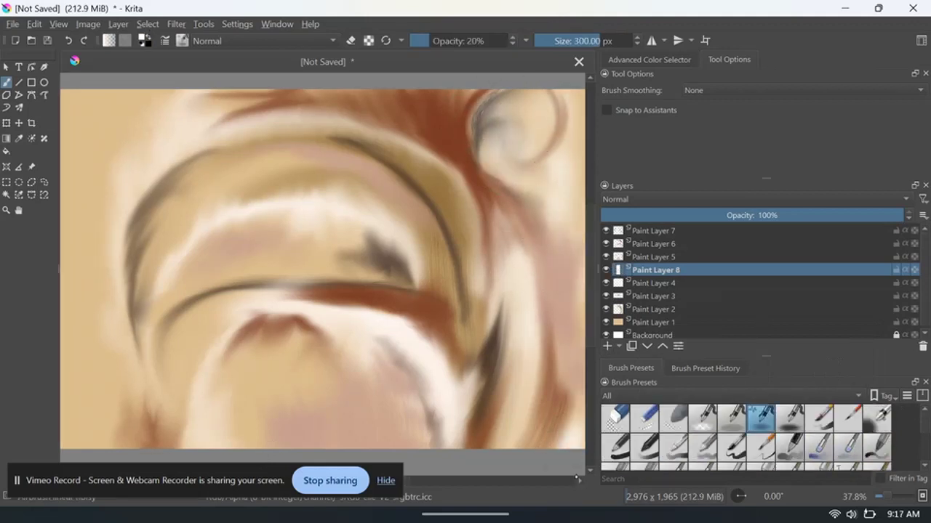
mouse_move(570, 109)
mouse_down()
mouse_move(578, 104)
mouse_move(575, 341)
mouse_move(538, 415)
mouse_up()
scroll(567, 342, right, 2)
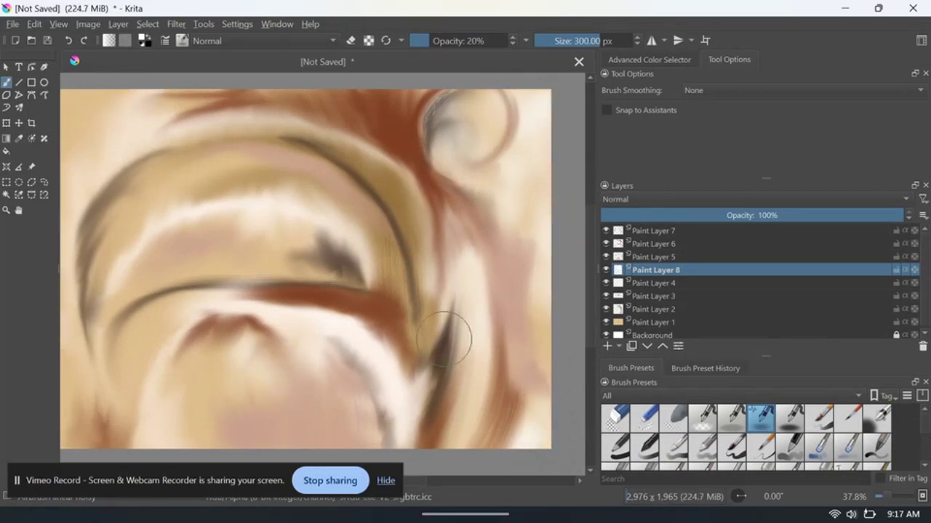
- Glaze pale strokes over the middle right, upper-left area and the dark arc
drag(447, 332, 378, 266)
drag(436, 196, 449, 277)
scroll(260, 104, left, 3)
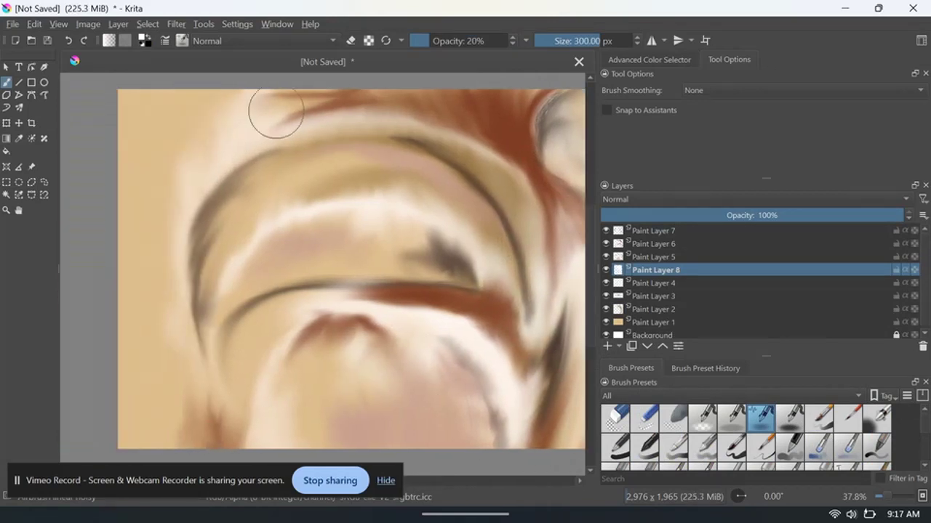
mouse_move(259, 104)
mouse_down()
mouse_move(311, 141)
mouse_move(343, 229)
mouse_move(209, 99)
mouse_move(181, 193)
mouse_up()
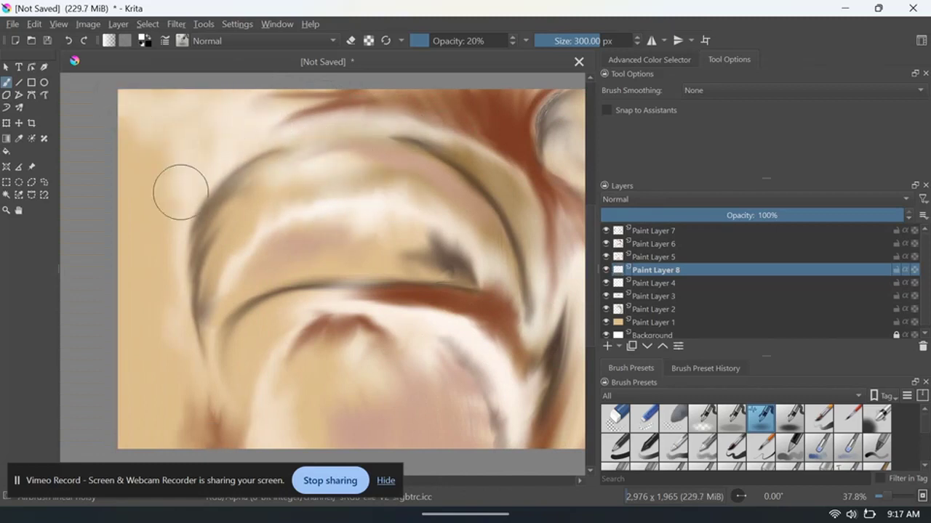
drag(391, 119, 459, 174)
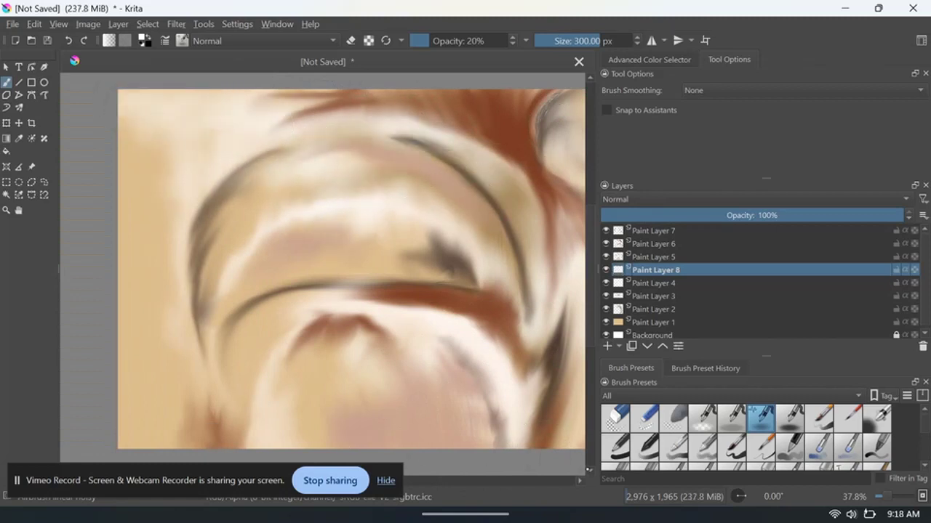
key(Page_Up)
key(Page_Up)
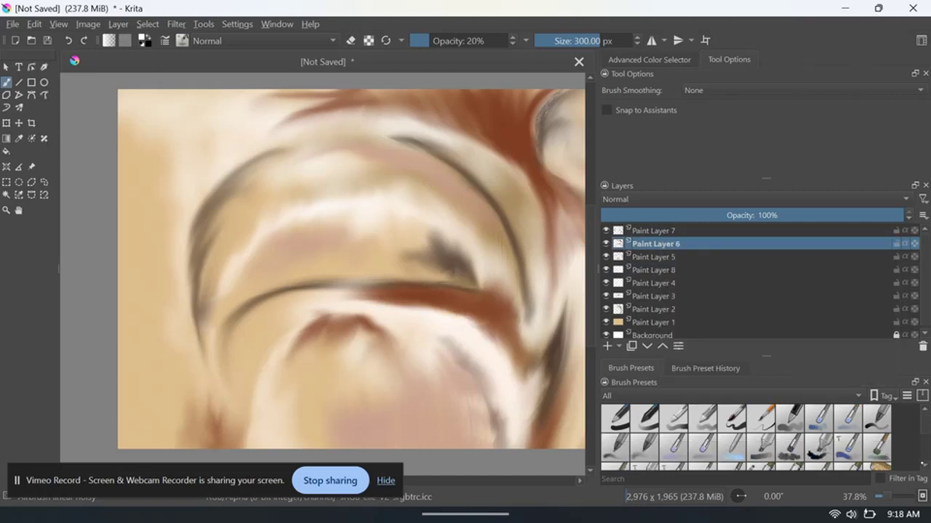
- With a full-opacity brush, paint rust and dark strokes along the arc's top and right side
key(period)
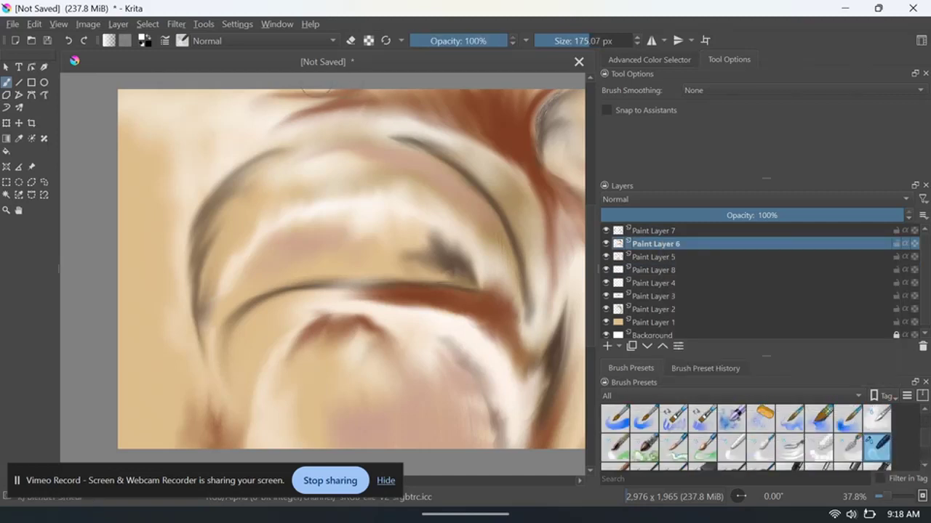
mouse_move(317, 89)
mouse_down()
mouse_move(259, 109)
mouse_move(327, 131)
mouse_move(443, 120)
mouse_move(519, 195)
mouse_up()
mouse_move(516, 125)
mouse_down()
mouse_move(571, 225)
mouse_move(520, 207)
mouse_up()
drag(544, 261, 549, 311)
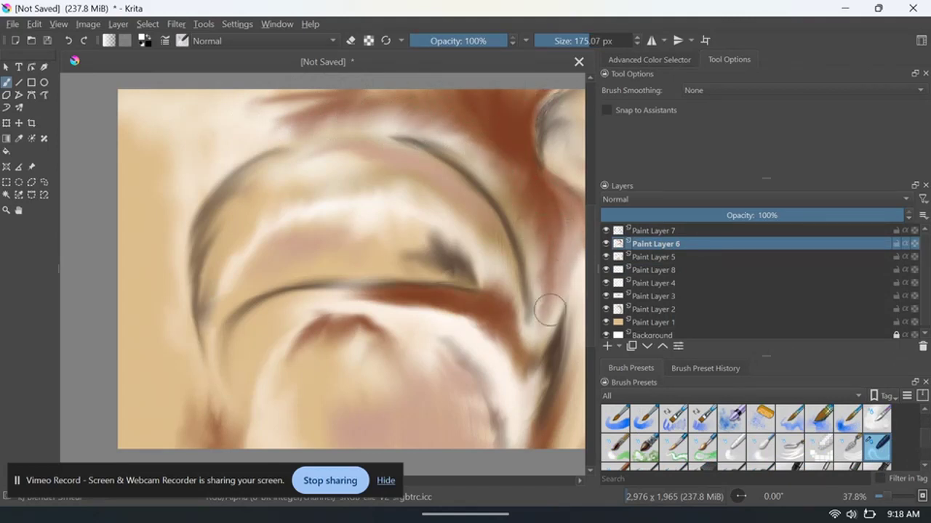
drag(508, 357, 486, 266)
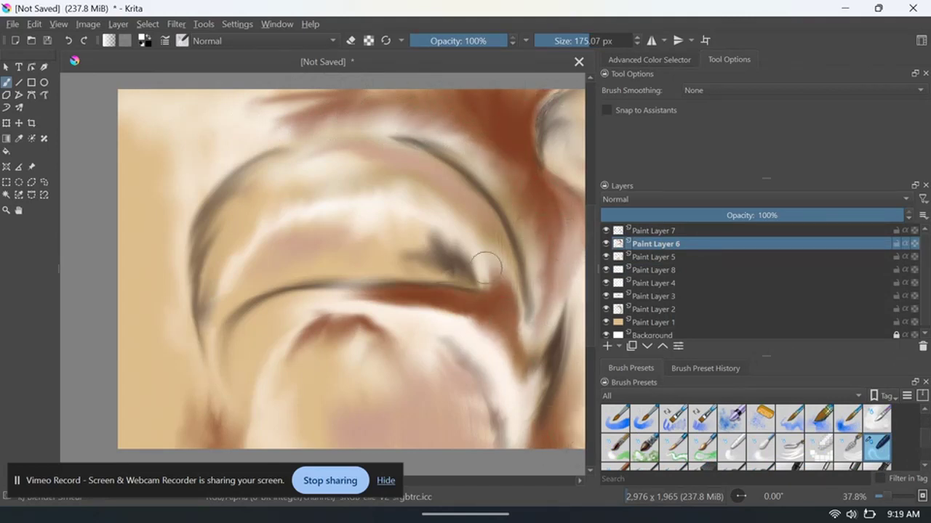
drag(522, 335, 496, 206)
- Smear the red-brown band down and right, then soften the area below the lower curve
mouse_move(435, 311)
mouse_down()
mouse_move(374, 311)
mouse_move(411, 334)
mouse_move(478, 330)
mouse_up()
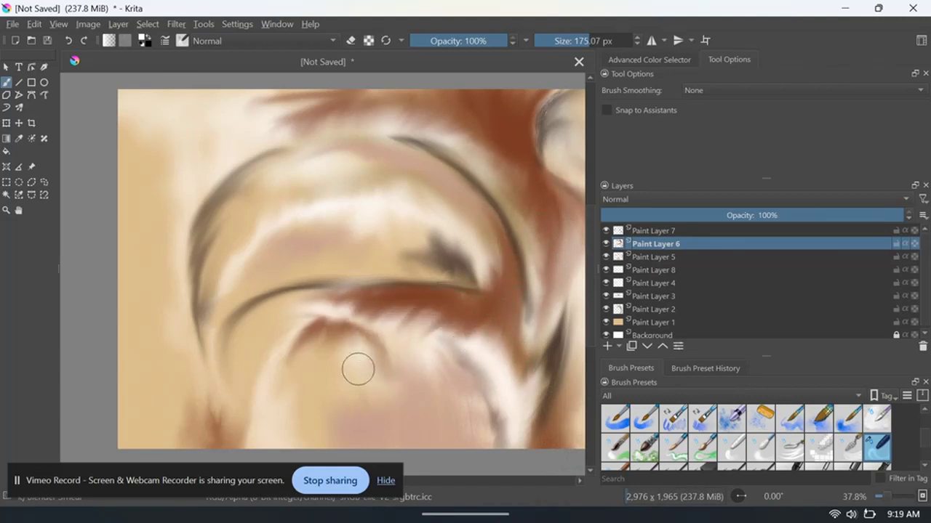
mouse_move(358, 370)
mouse_down()
mouse_move(409, 380)
mouse_move(513, 371)
mouse_move(492, 345)
mouse_move(473, 363)
mouse_move(426, 349)
mouse_move(491, 349)
mouse_move(522, 431)
mouse_up()
mouse_move(529, 346)
mouse_down()
mouse_move(535, 273)
mouse_move(540, 333)
mouse_up()
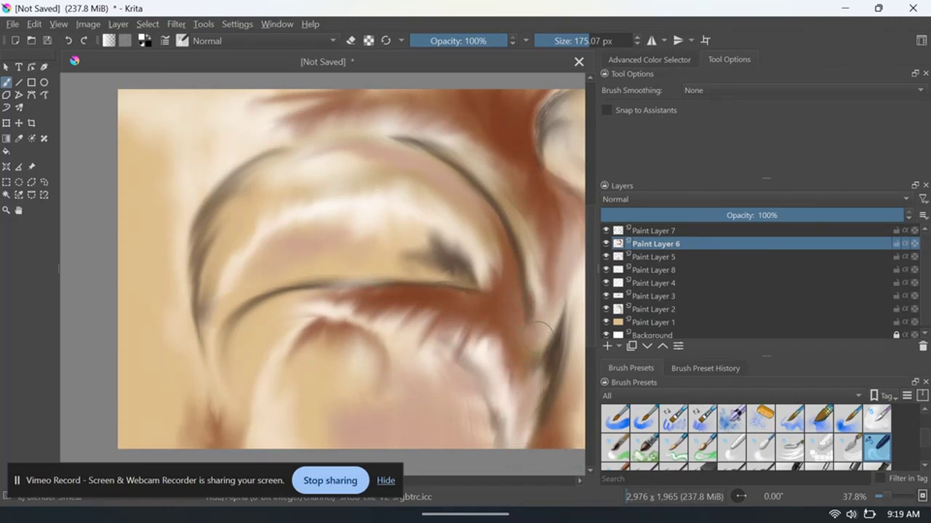
mouse_move(238, 315)
mouse_down()
mouse_move(270, 356)
mouse_move(333, 280)
mouse_move(391, 347)
mouse_up()
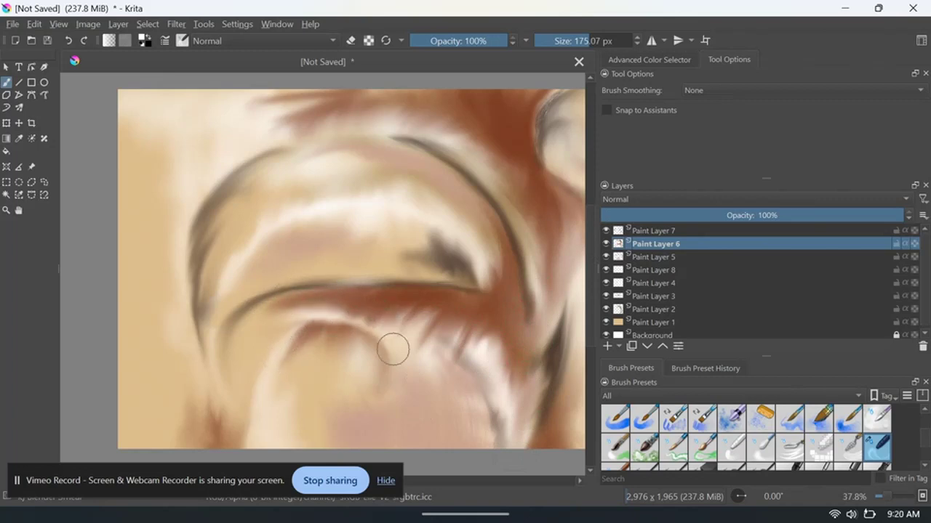
scroll(567, 283, up, 2)
key(/)
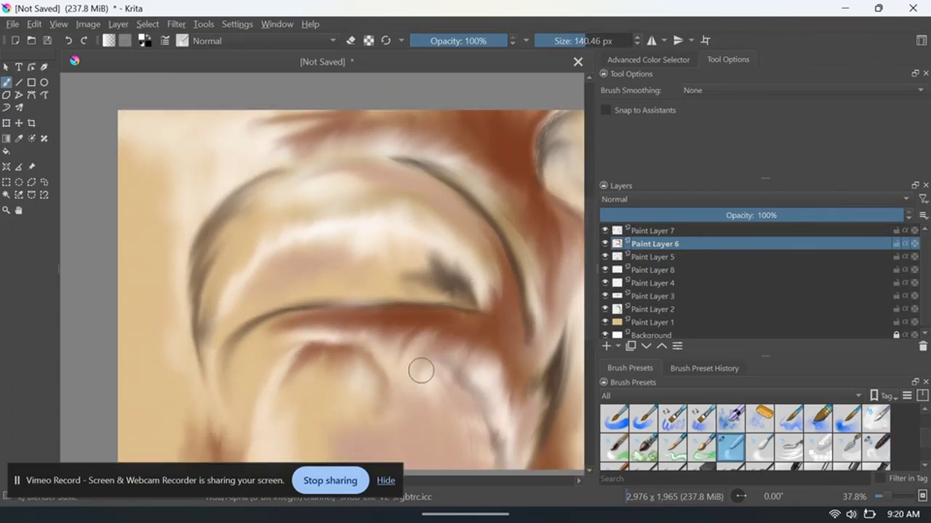
drag(421, 372, 269, 344)
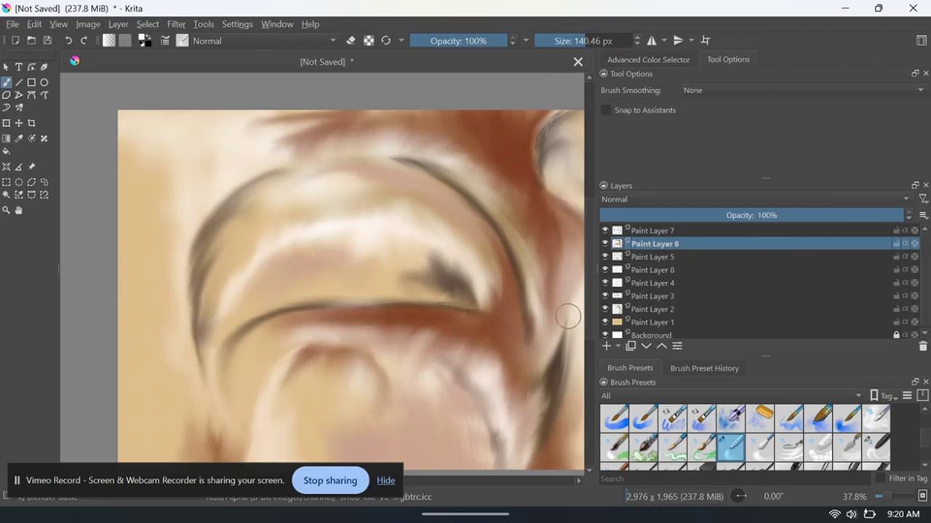
- Add a soft grey stroke at the upper-left curve on Paint Layer 7, then add Paint Layer 9
scroll(322, 168, up, 5)
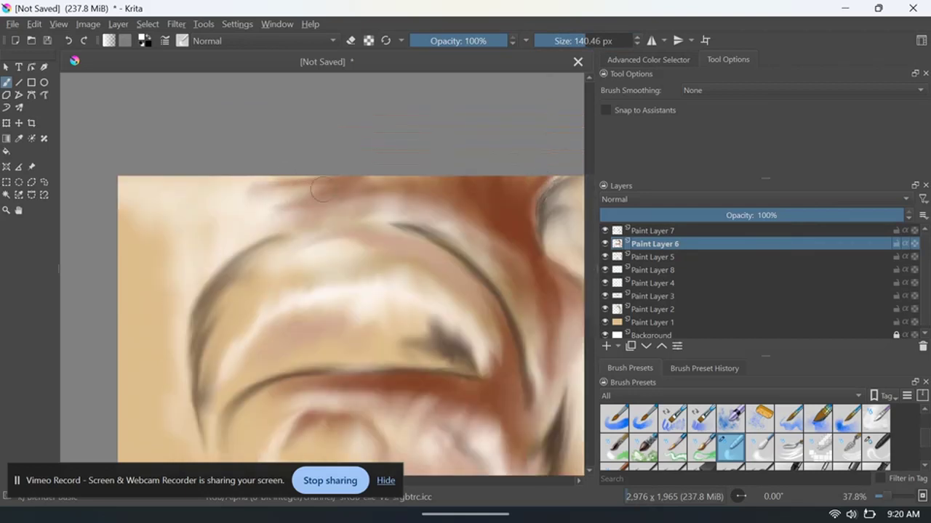
scroll(482, 415, down, 5)
key(Page_Up)
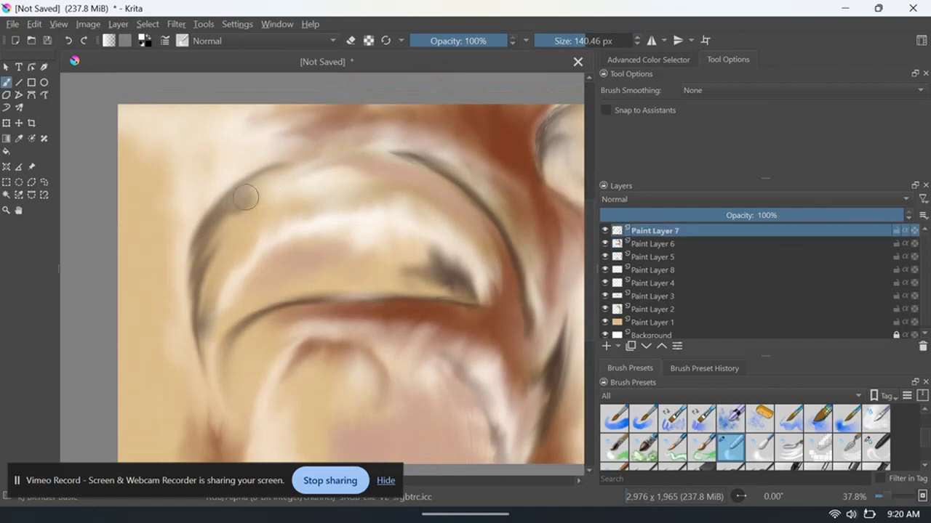
drag(277, 176, 227, 210)
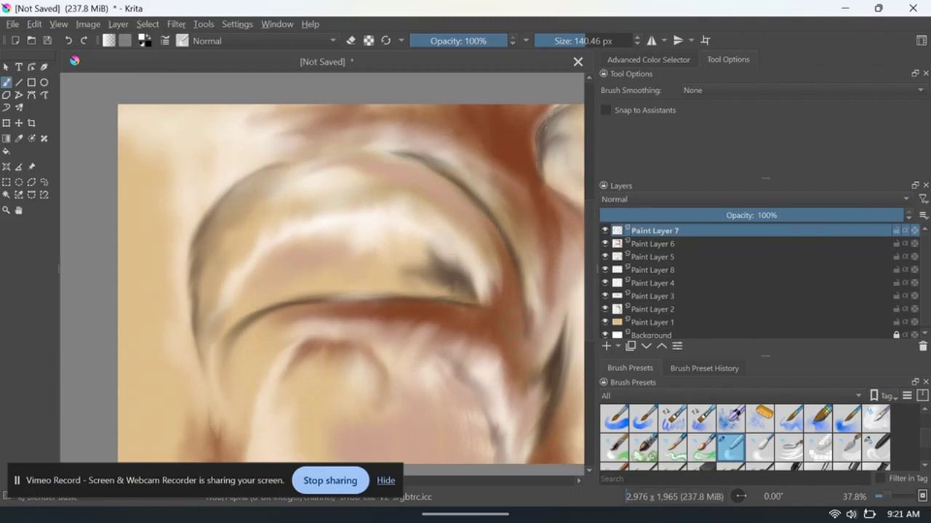
scroll(552, 190, up, 3)
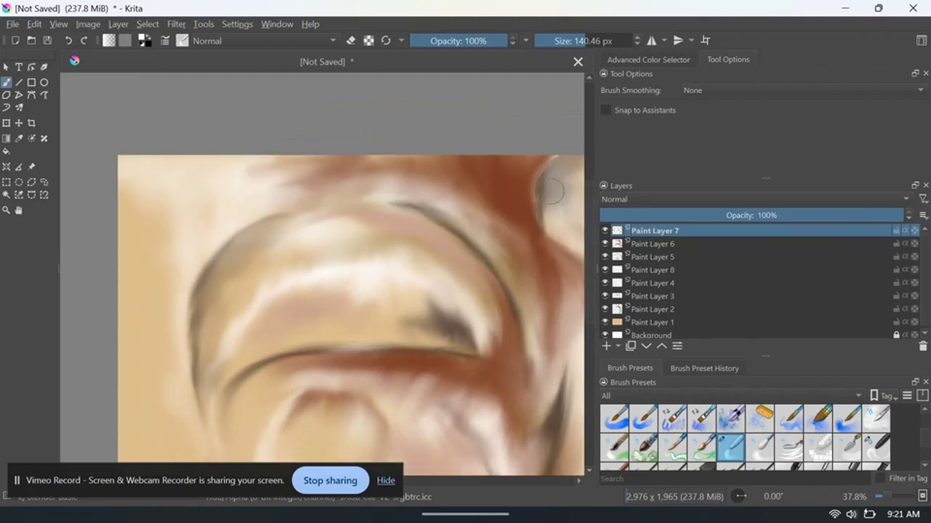
scroll(574, 211, down, 3)
scroll(574, 211, right, 3)
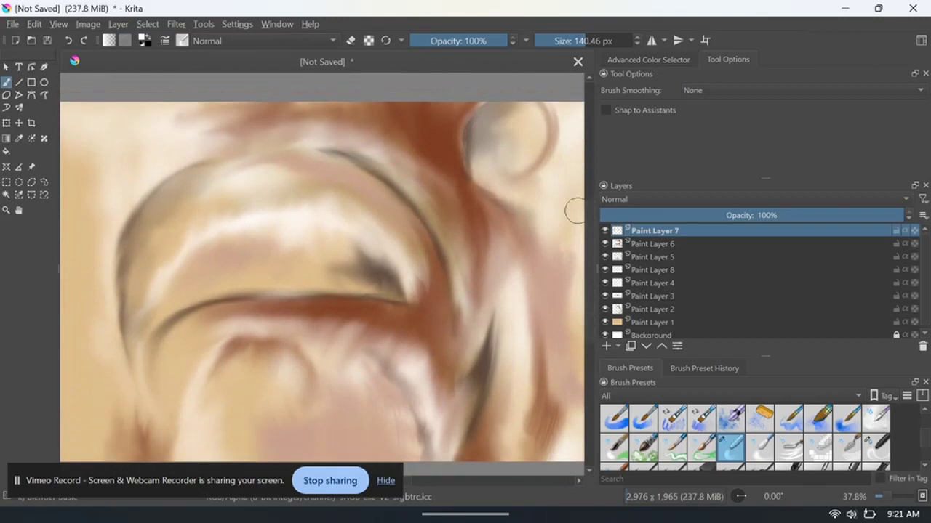
click(606, 346)
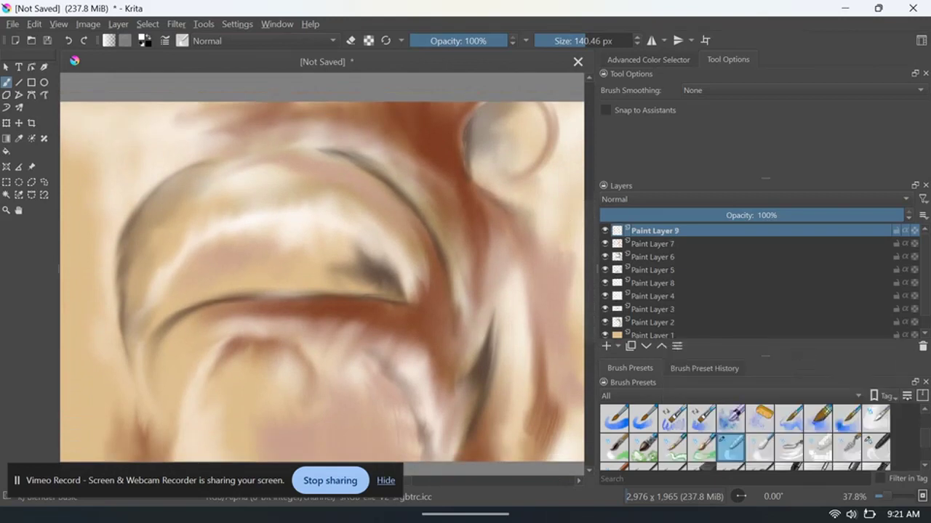
- Select a bristle preset with the Line tool and place a short trial mark near the top
scroll(922, 411, down, 3)
scroll(922, 411, down, 3)
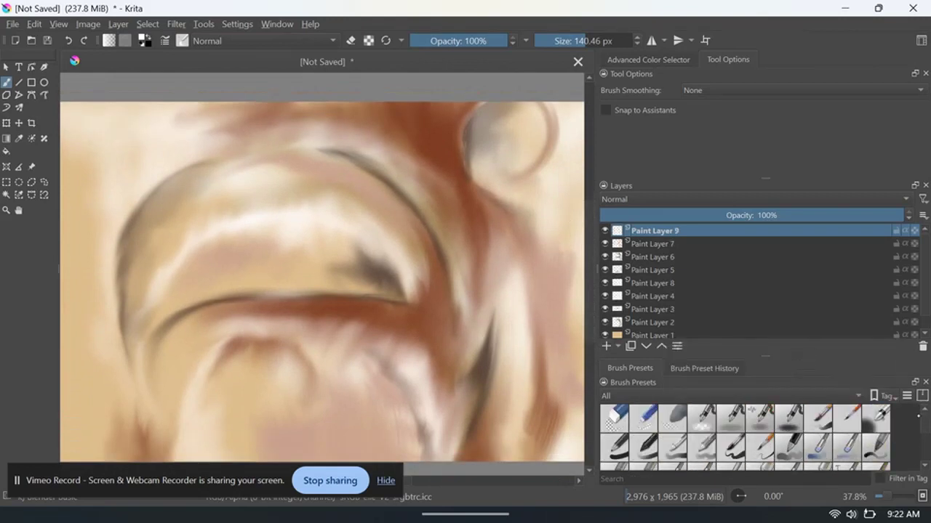
click(925, 464)
click(788, 418)
click(19, 82)
click(446, 105)
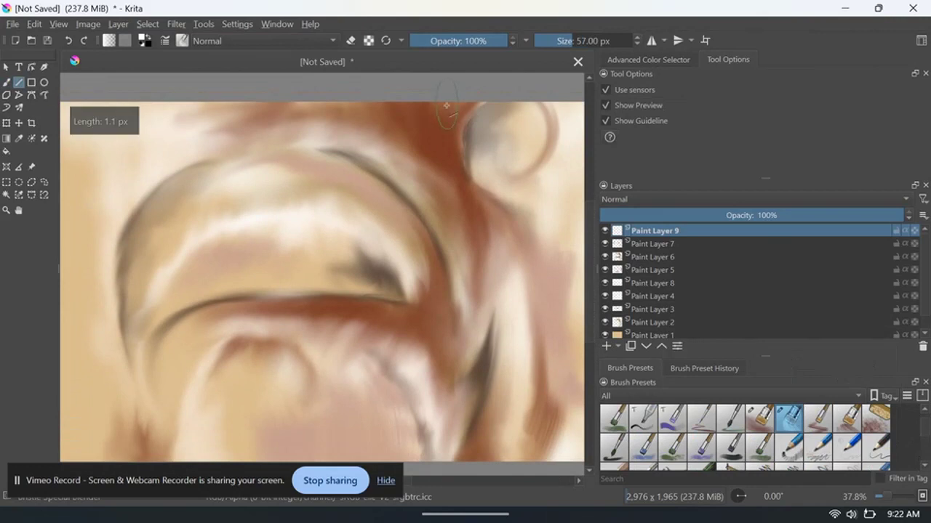
drag(463, 411, 454, 413)
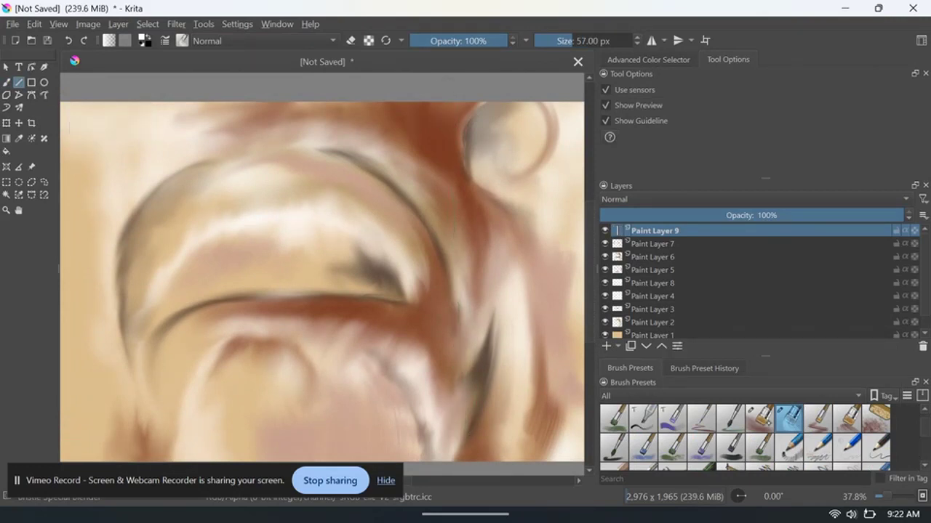
- Draw two straight white vertical bars down the canvas using a narrower bristle preset
click(760, 416)
drag(443, 99, 441, 105)
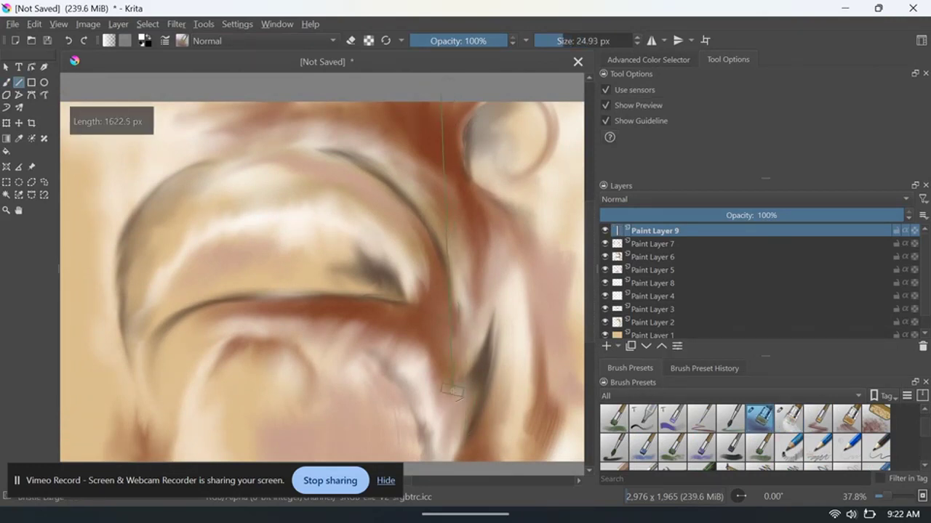
drag(451, 404, 449, 391)
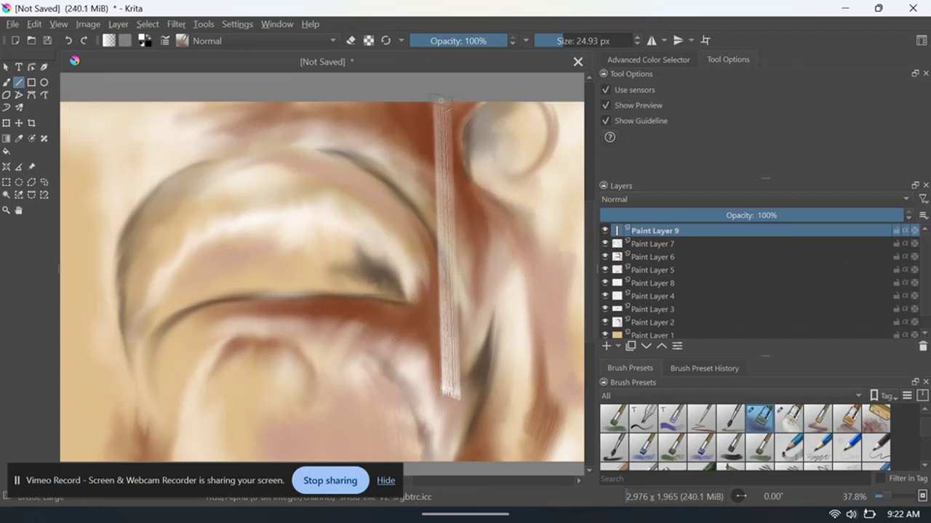
drag(440, 99, 448, 398)
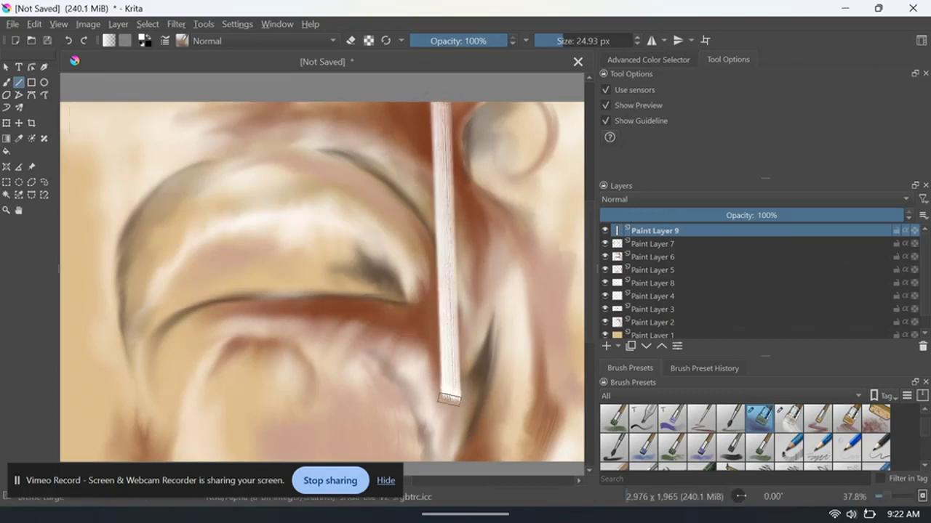
drag(398, 101, 410, 273)
scroll(574, 232, down, 1)
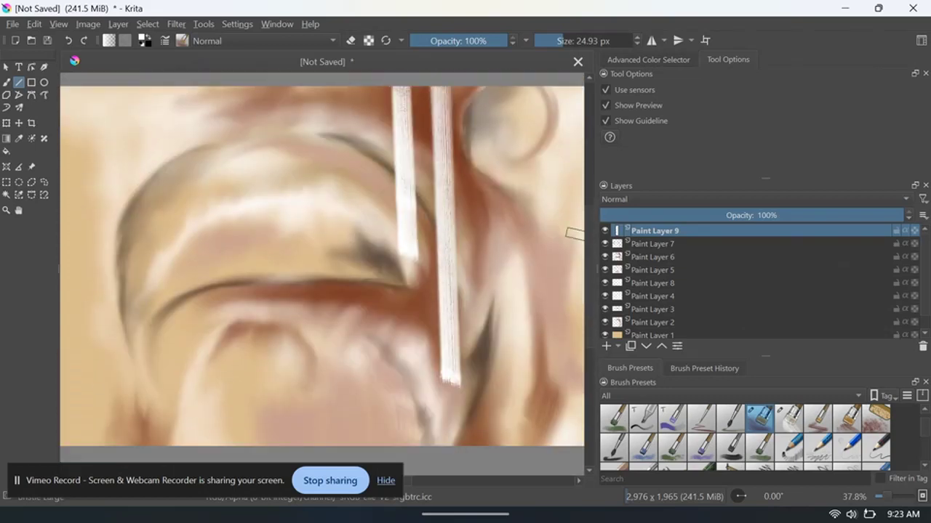
scroll(575, 232, down, 4)
scroll(574, 226, up, 5)
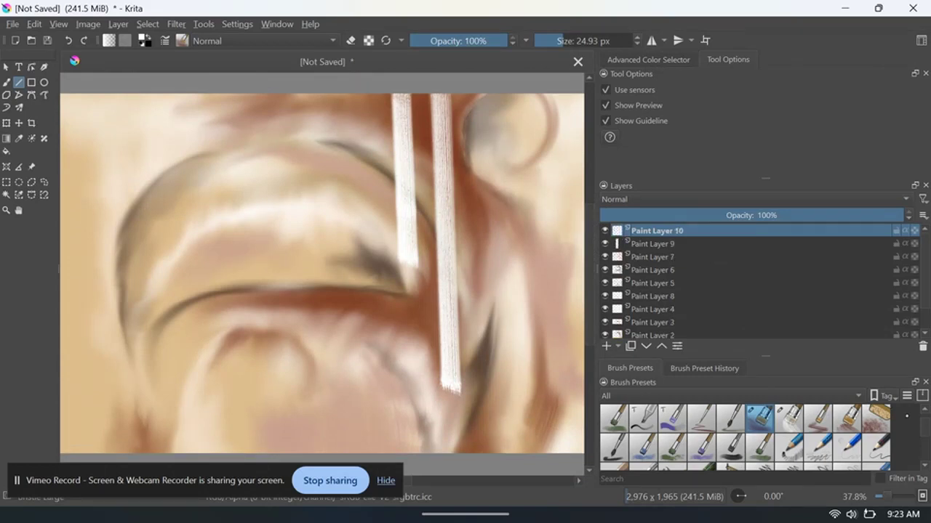
- Paint soft dark brown shading in the upper-left corner and down the left side
scroll(745, 429, down, 2)
click(759, 416)
click(142, 38)
click(367, 193)
click(514, 366)
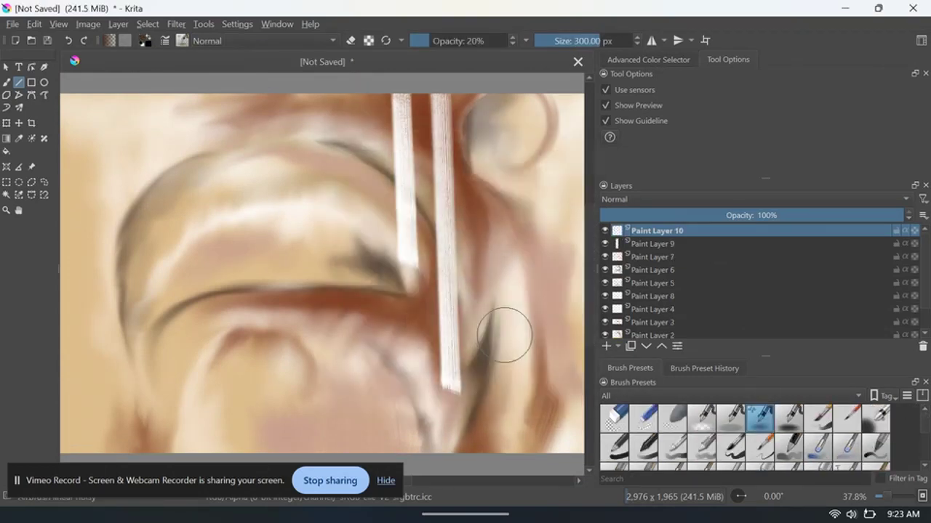
key(b)
mouse_move(211, 131)
mouse_down()
mouse_move(176, 113)
mouse_move(110, 109)
mouse_move(167, 160)
mouse_move(80, 254)
mouse_up()
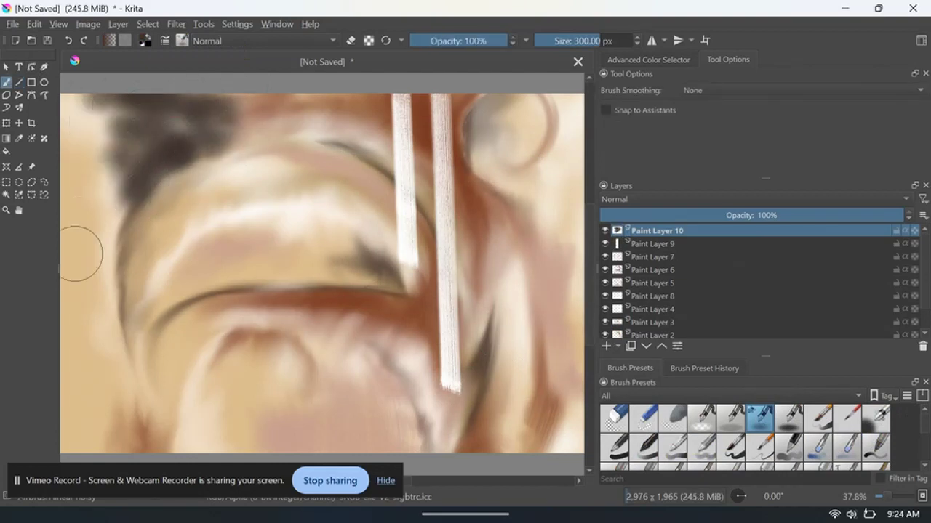
mouse_move(211, 148)
mouse_down()
mouse_move(94, 225)
mouse_move(79, 266)
mouse_move(201, 155)
mouse_move(133, 293)
mouse_up()
- Blend the dark upper-left area with a smaller blender, then add Paint Layer 11
scroll(745, 436, down, 3)
scroll(745, 436, down, 3)
click(759, 447)
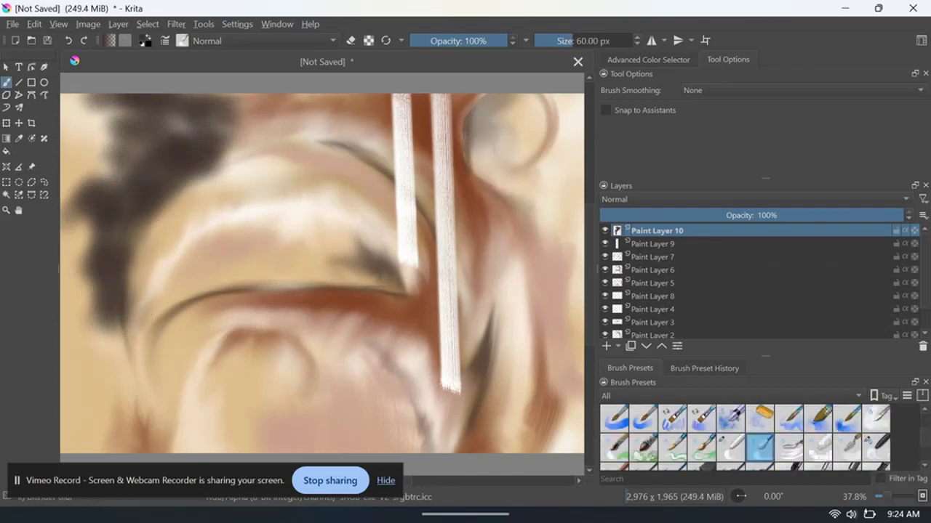
mouse_move(237, 145)
mouse_down()
mouse_move(124, 128)
mouse_move(87, 276)
mouse_move(191, 197)
mouse_move(105, 312)
mouse_move(83, 182)
mouse_up()
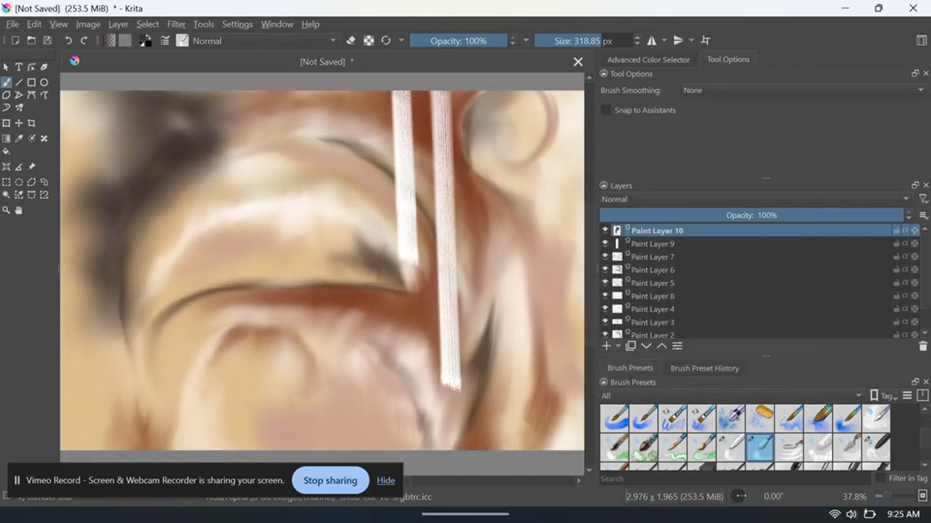
key(Insert)
scroll(745, 436, up, 2)
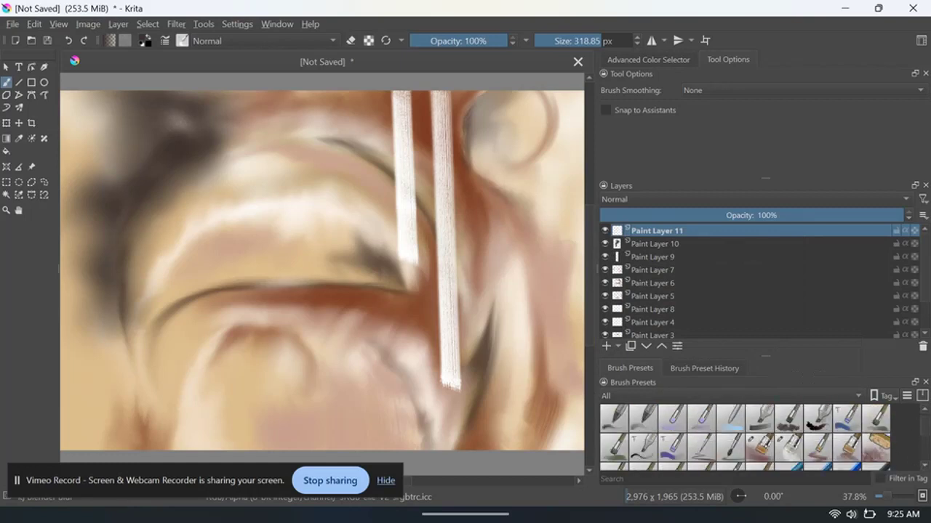
click(760, 445)
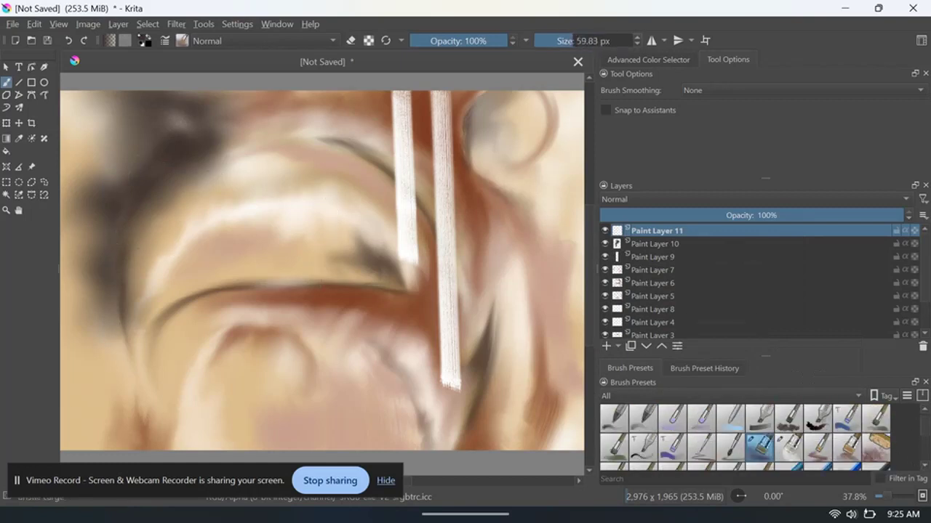
- Try a brick-red diagonal stroke on the left, blend it, then undo it
click(109, 41)
click(511, 366)
drag(123, 334, 269, 94)
mouse_move(145, 320)
mouse_down()
mouse_move(262, 110)
mouse_move(107, 358)
mouse_up()
scroll(746, 436, down, 3)
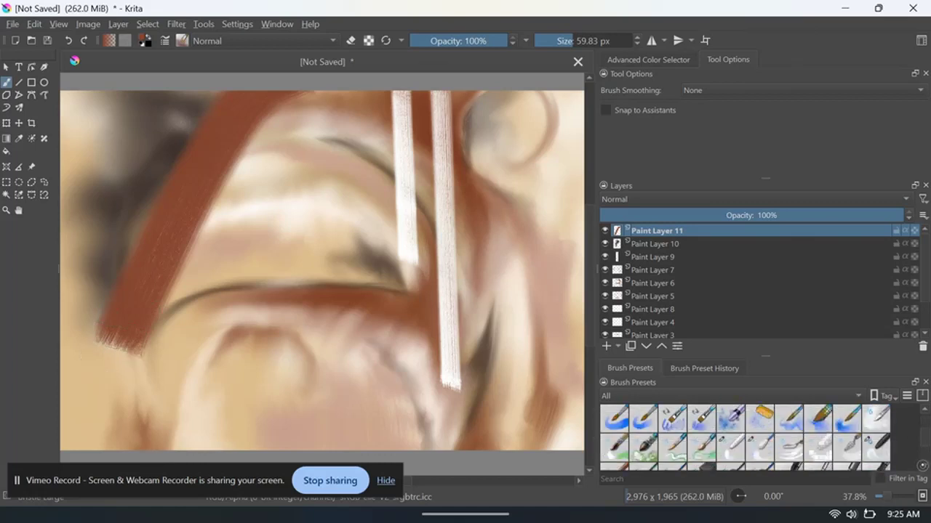
click(760, 420)
drag(116, 298, 78, 367)
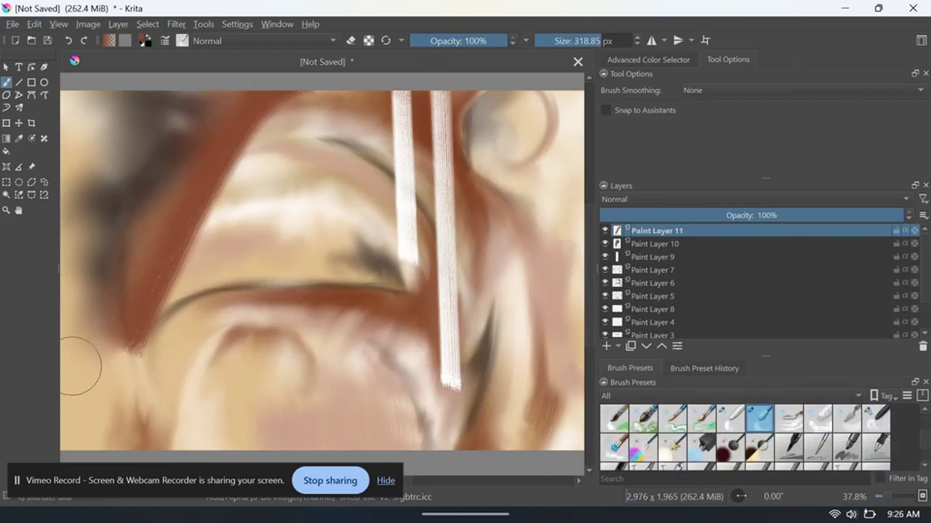
scroll(141, 178, up, 2)
key(ctrl+z)
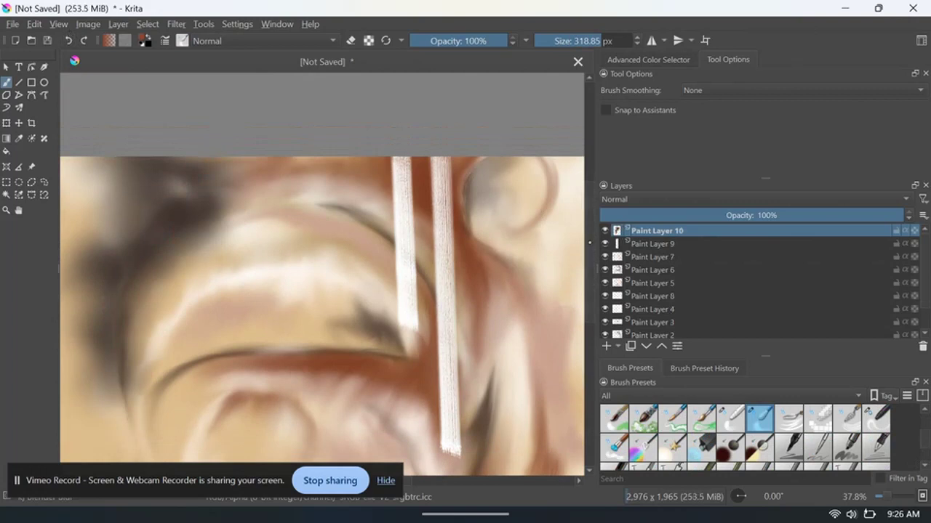
- Try a light-coloured stroke along the left edge with another brush, then undo it
scroll(567, 231, down, 2)
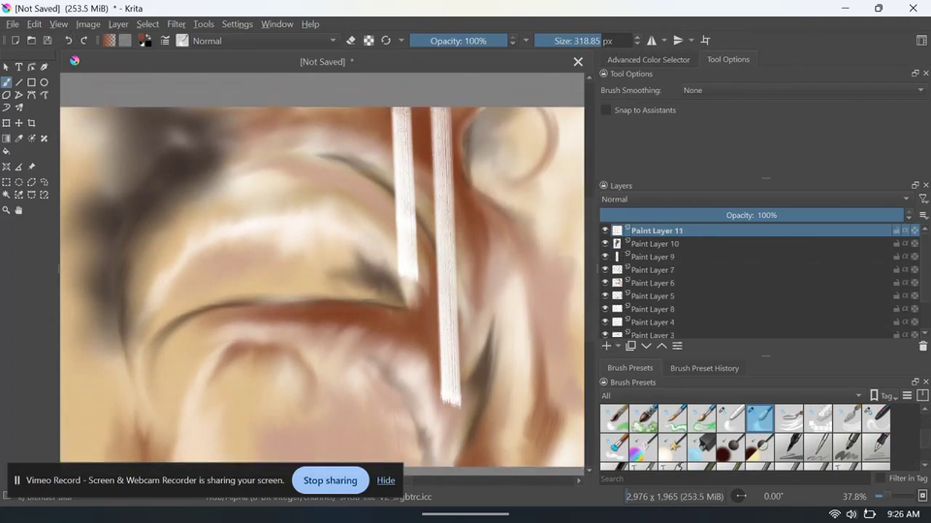
click(643, 418)
click(109, 41)
click(367, 190)
click(511, 366)
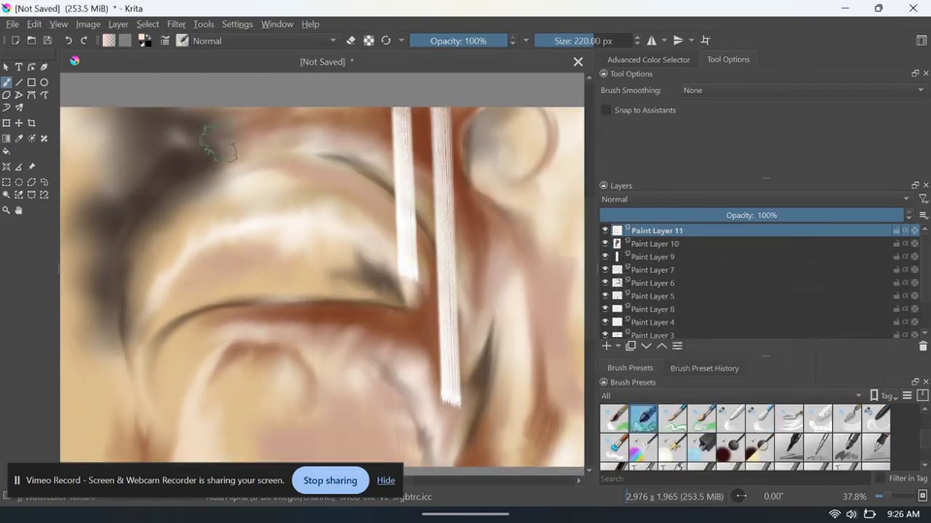
drag(102, 127, 94, 291)
key(ctrl+z)
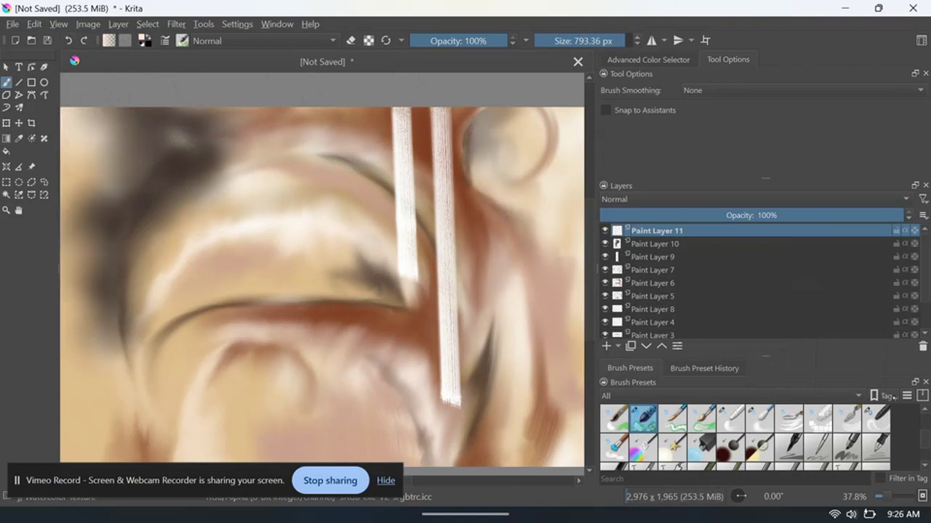
- Pick a soft airbrush preset, remove the extra empty layer, and reopen the colour chooser
scroll(921, 407, down, 2)
scroll(922, 407, down, 2)
scroll(922, 407, up, 1)
scroll(921, 415, down, 2)
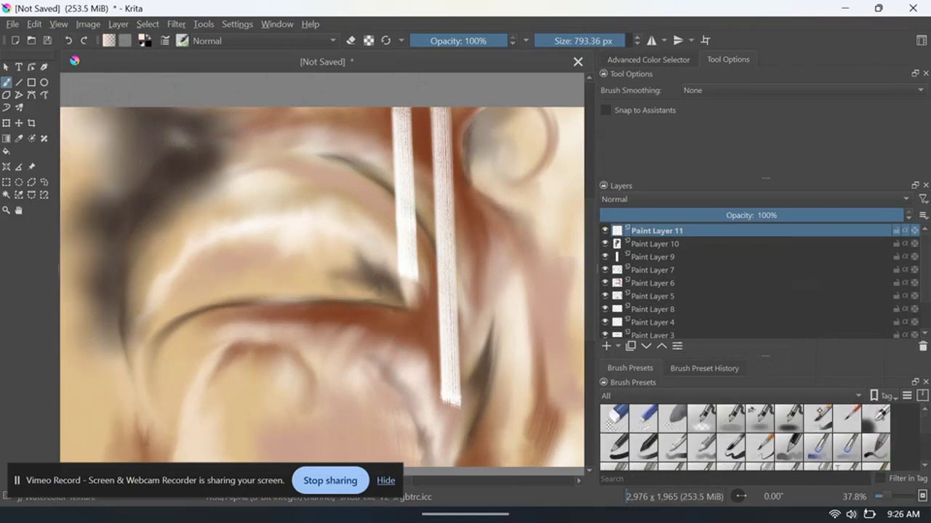
click(760, 420)
key(ctrl+z)
click(109, 40)
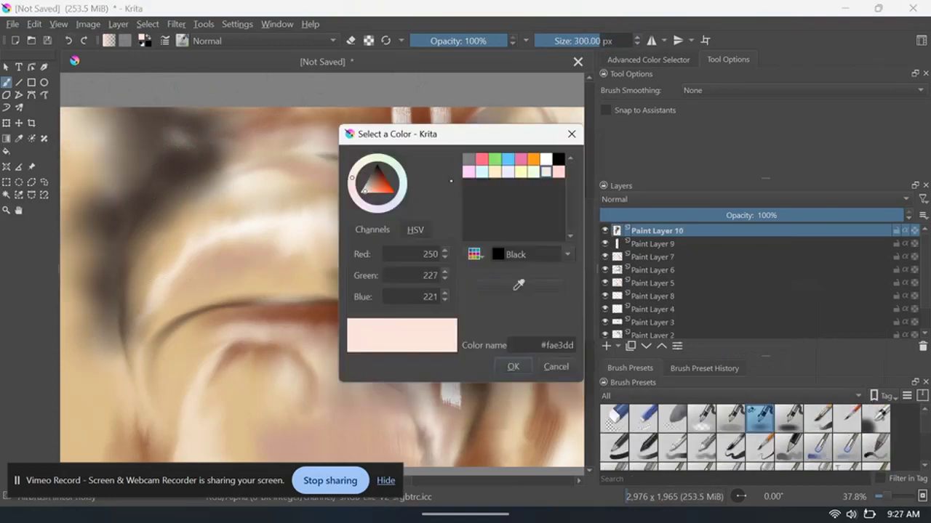
- Confirm pale pink and airbrush light strokes over the right side and brown streaks
key(Return)
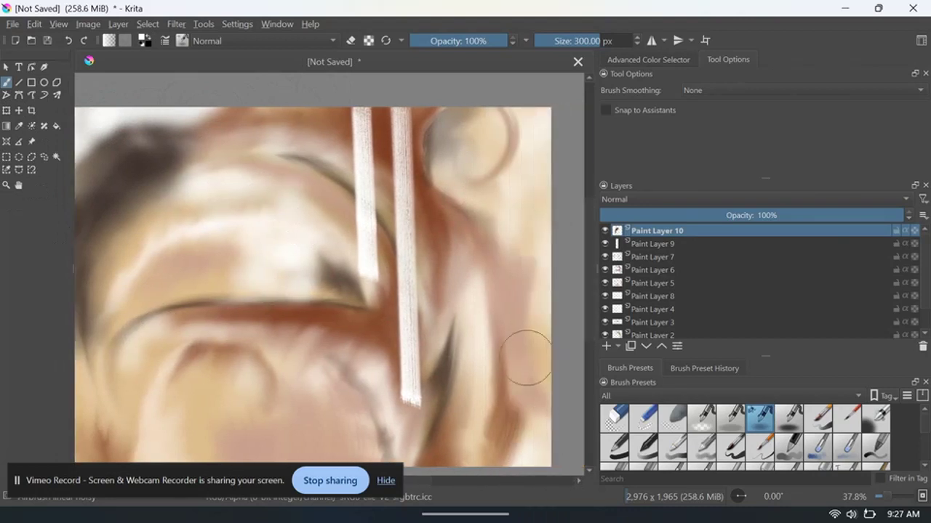
mouse_move(525, 357)
mouse_down()
mouse_move(519, 229)
mouse_move(530, 312)
mouse_move(500, 244)
mouse_move(524, 407)
mouse_move(518, 455)
mouse_up()
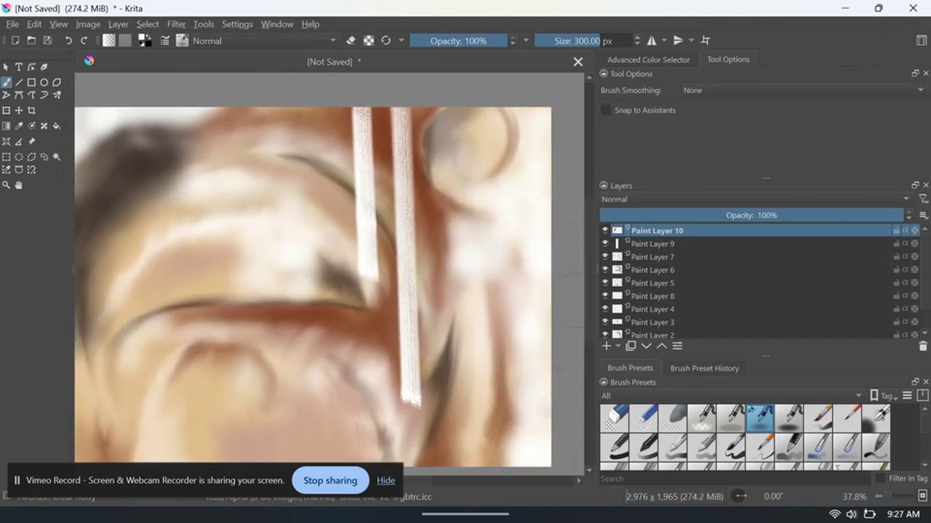
scroll(920, 467, down, 3)
scroll(744, 437, down, 1)
click(876, 444)
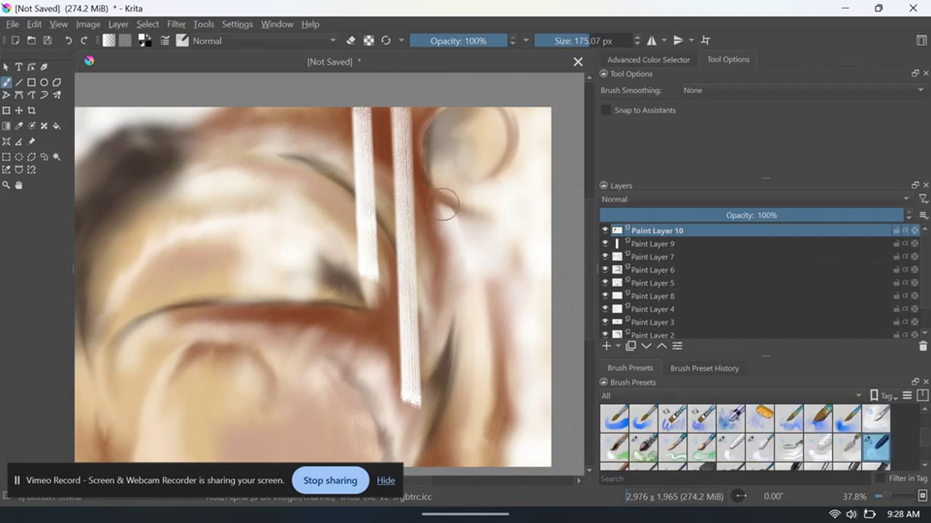
drag(447, 205, 476, 162)
mouse_move(536, 275)
mouse_down()
mouse_move(509, 264)
mouse_move(513, 429)
mouse_move(524, 378)
mouse_move(457, 184)
mouse_move(476, 141)
mouse_move(468, 129)
mouse_up()
- Smudge the dark upper-left area into strands pulled down the left side
scroll(428, 142, down, 5)
scroll(353, 422, left, 3)
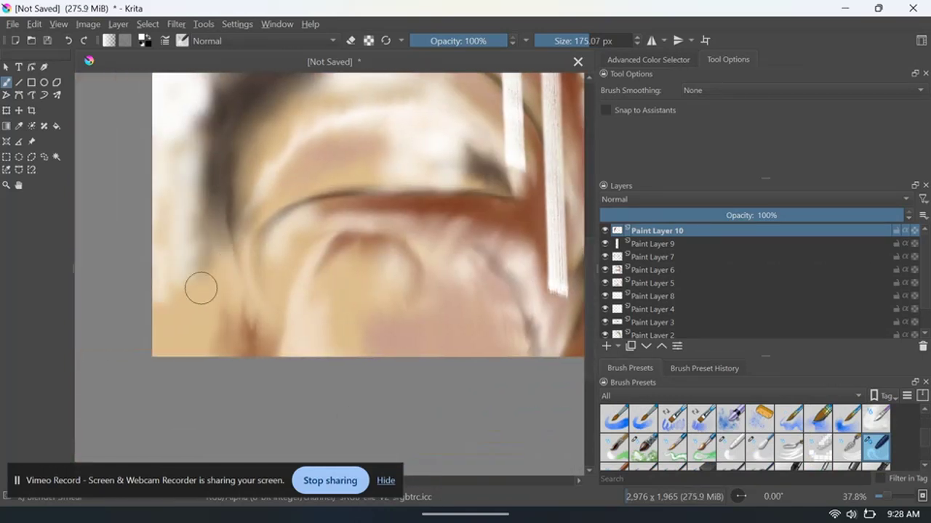
scroll(200, 288, up, 3)
drag(339, 170, 320, 218)
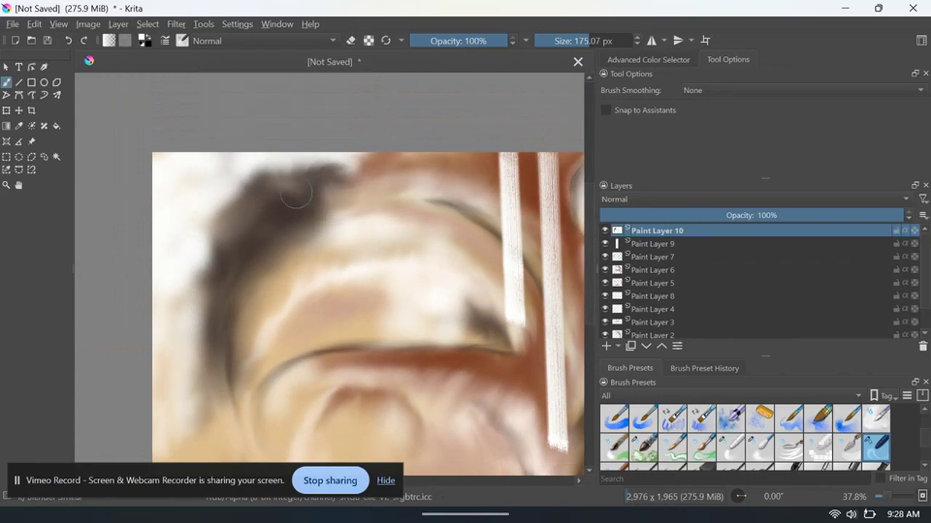
drag(240, 170, 189, 335)
drag(214, 214, 194, 275)
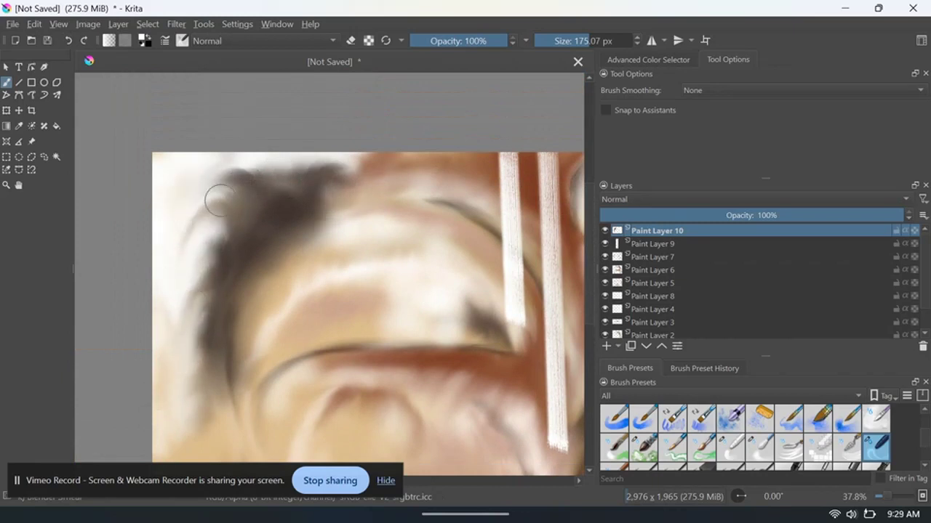
drag(220, 200, 174, 353)
- On Paint Layer 3, blend the dark curved line and light patch, then add a new layer
scroll(189, 269, down, 5)
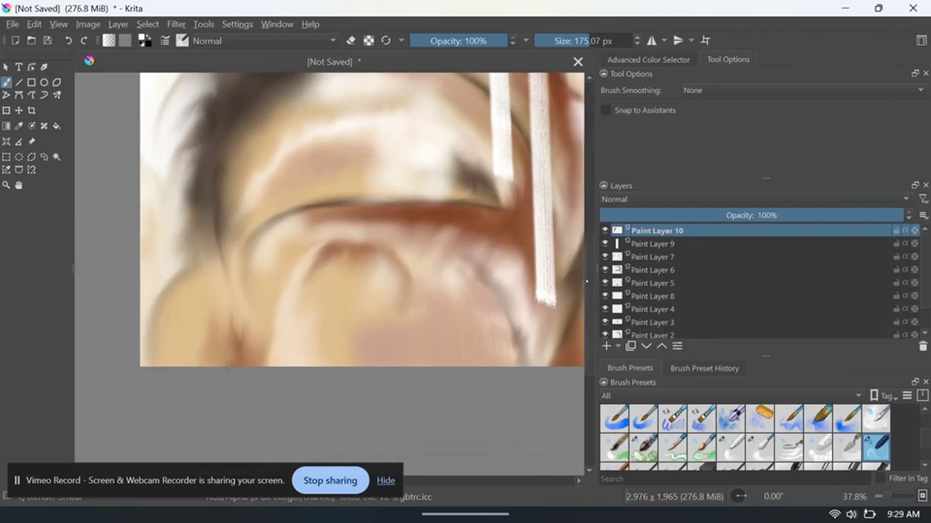
scroll(581, 228, up, 6)
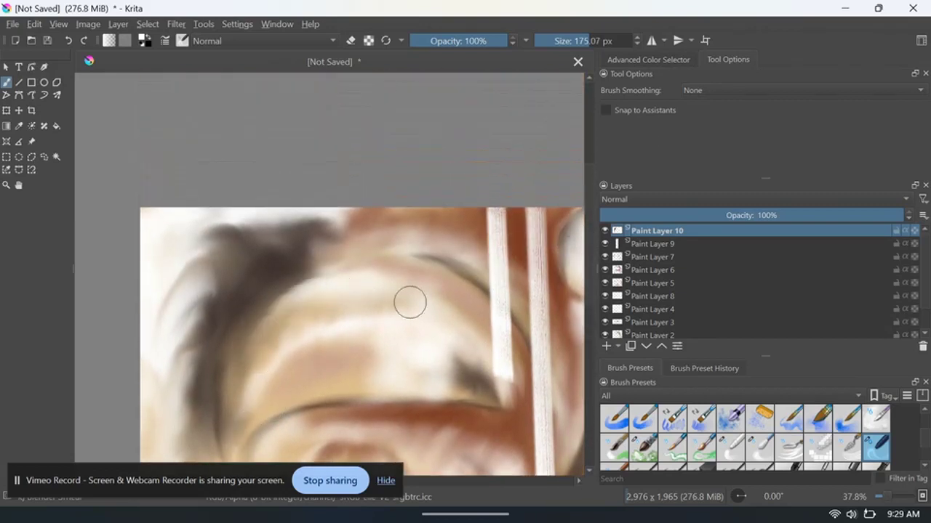
scroll(409, 303, down, 3)
scroll(328, 273, right, 10)
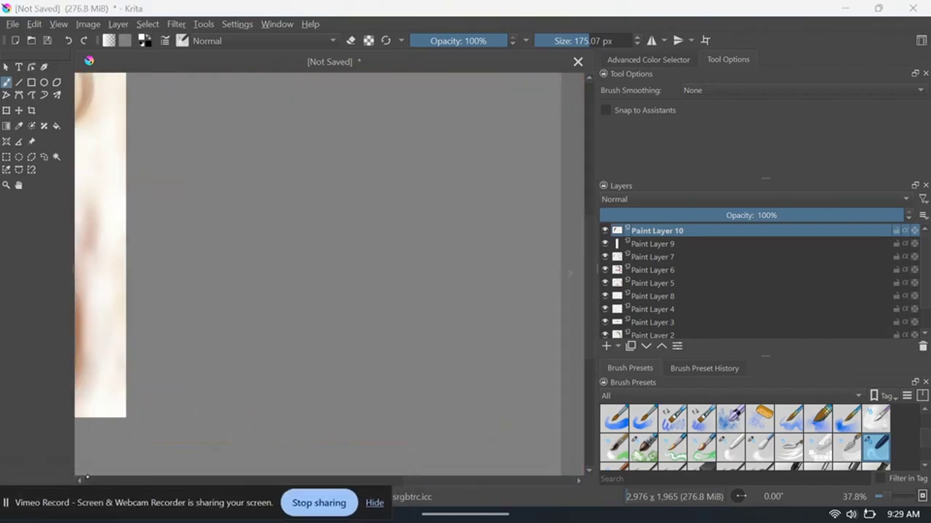
scroll(327, 272, left, 10)
scroll(327, 273, up, 2)
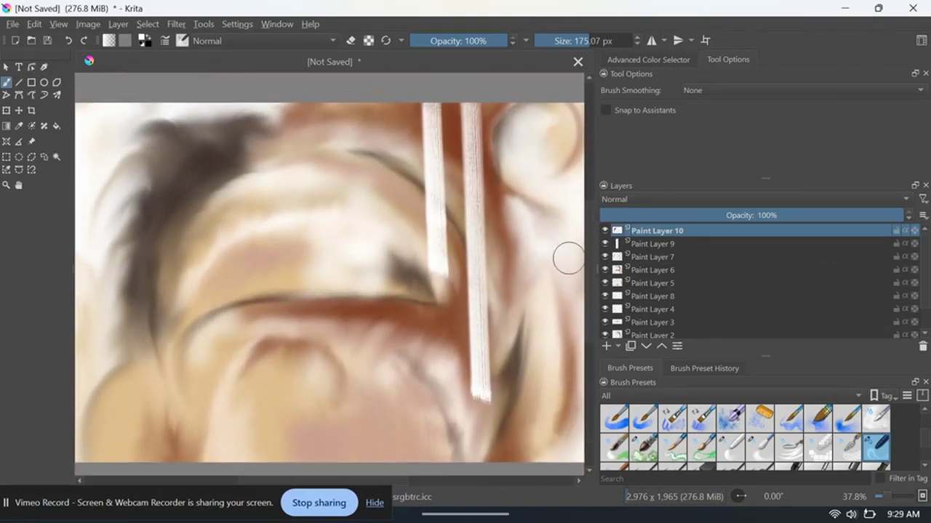
click(654, 322)
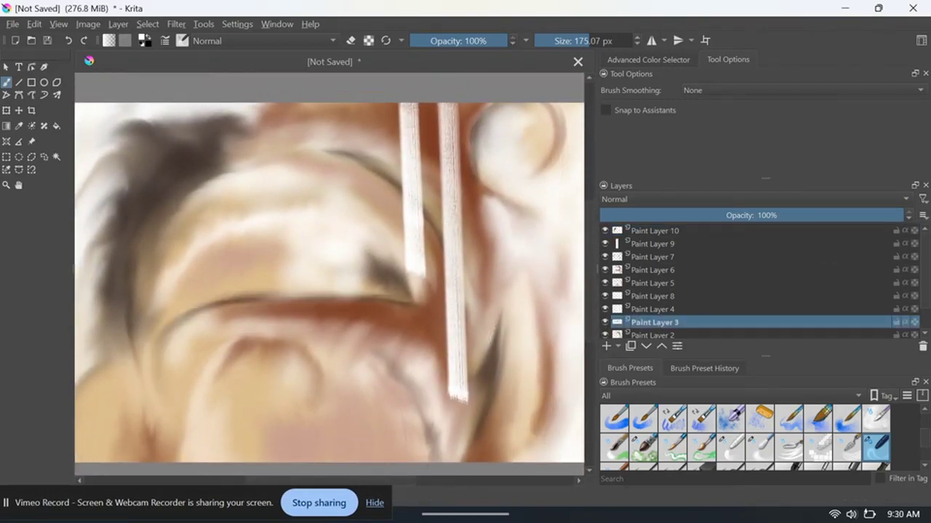
drag(186, 329, 262, 276)
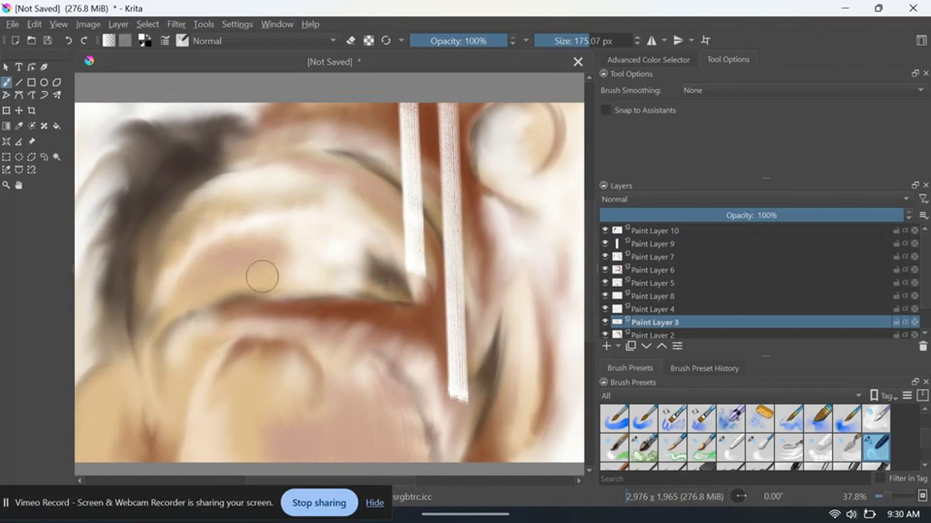
drag(339, 205, 240, 291)
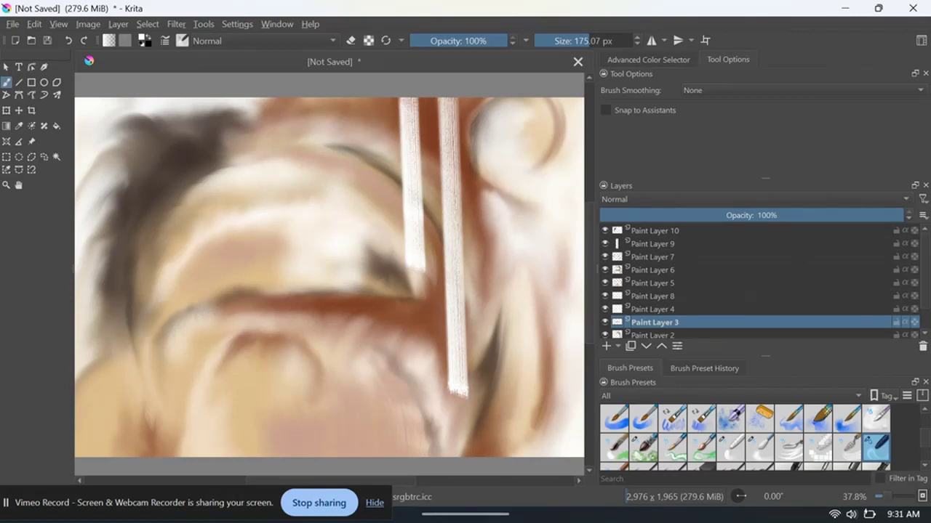
key(Insert)
scroll(745, 437, down, 1)
- Draw a solid dark rust-brown vertical band right of the white bars with straight strokes
scroll(745, 437, down, 1)
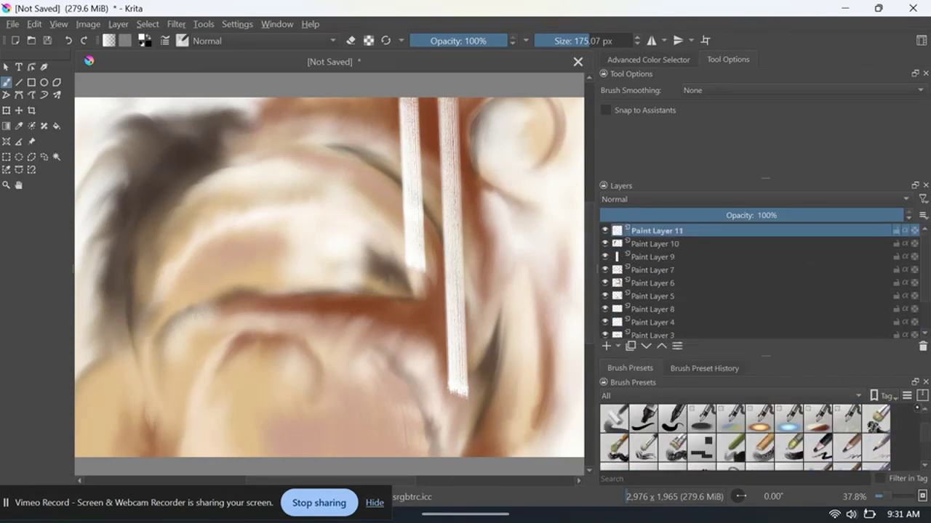
scroll(745, 437, down, 2)
scroll(758, 416, up, 1)
click(759, 415)
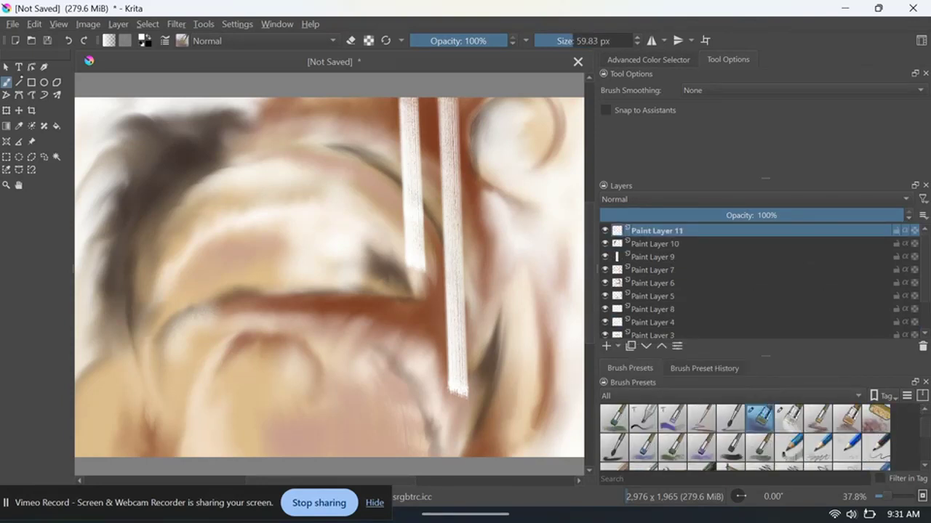
click(108, 41)
click(367, 175)
click(511, 342)
key(v)
mouse_move(481, 100)
mouse_down()
mouse_move(492, 458)
mouse_move(491, 442)
mouse_up()
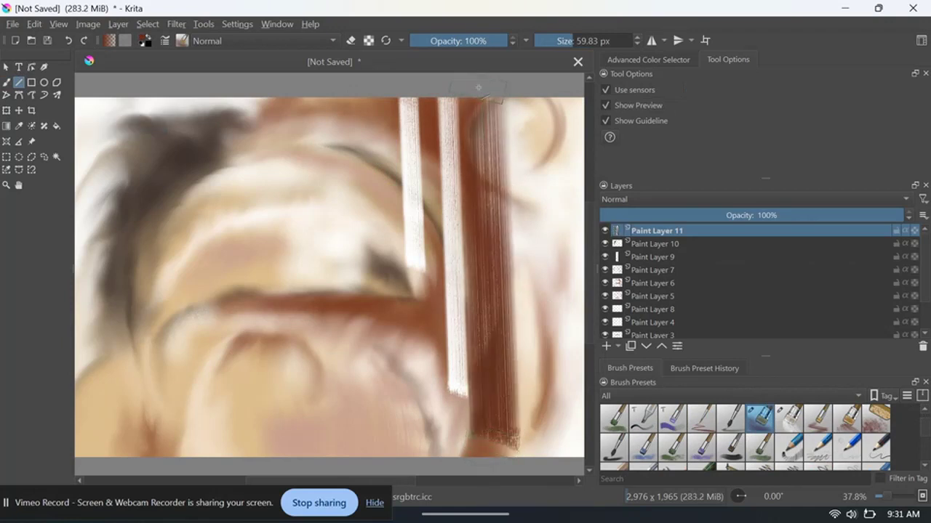
drag(479, 88, 490, 439)
drag(481, 97, 488, 436)
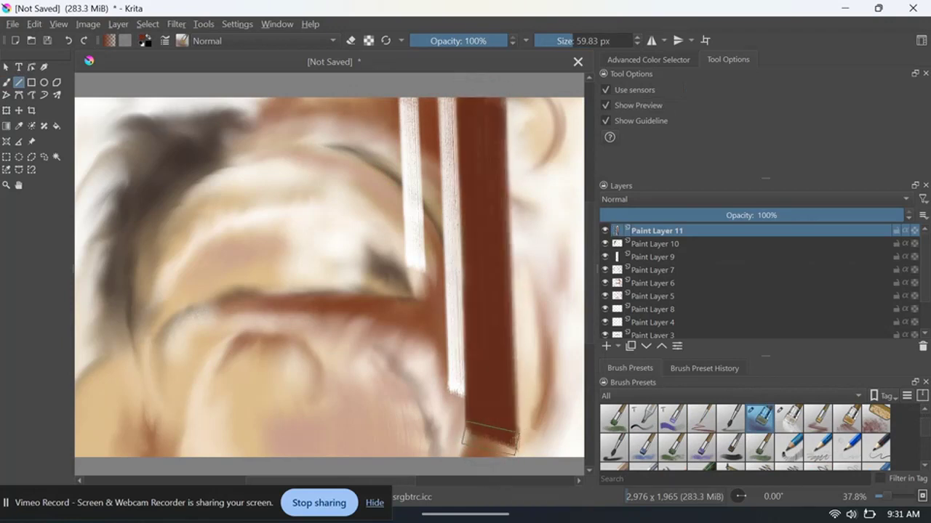
- On a new layer, run a thin white line down the band; add another layer below Paint Layer 8
key(Insert)
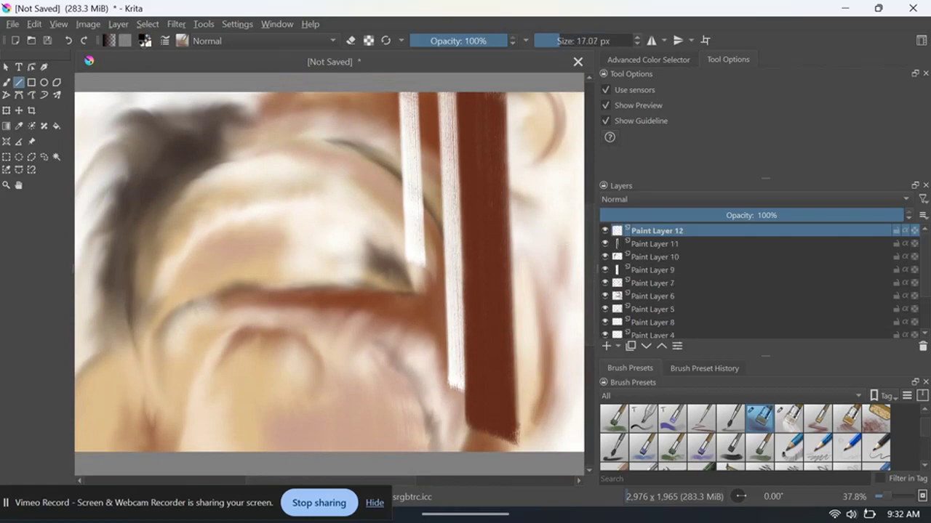
drag(480, 89, 487, 291)
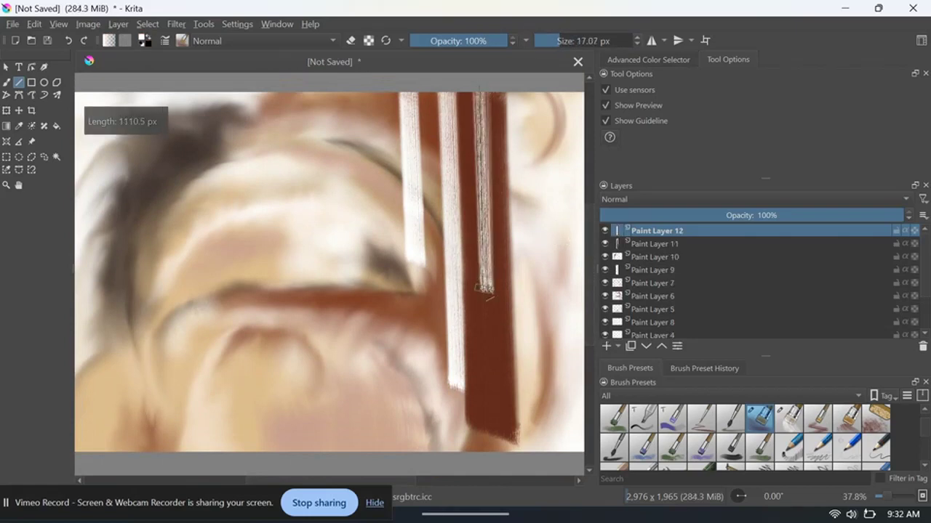
drag(486, 289, 485, 288)
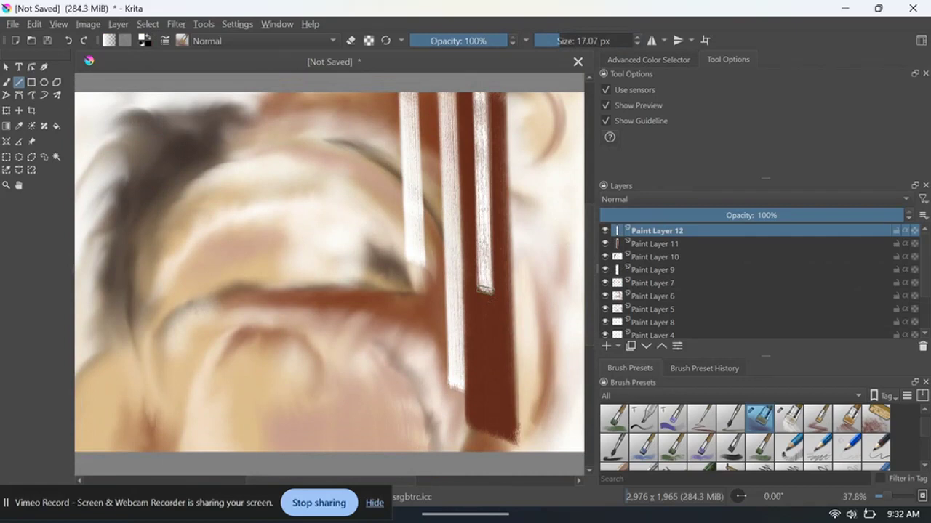
key(Insert)
key(ctrl+Page_Down)
key(ctrl+Page_Down)
key(ctrl+Page_Down)
key(ctrl+Page_Down)
key(ctrl+Page_Down)
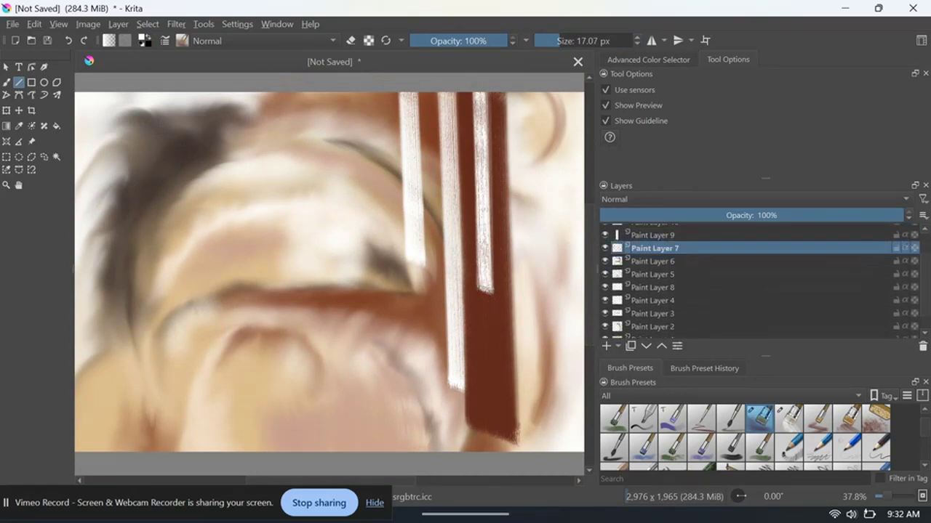
key(ctrl+Page_Down)
key(ctrl+Page_Down)
- Paint a vertical stroke right of the rust bar with a large soft brush
scroll(760, 422, down, 3)
click(760, 418)
click(142, 38)
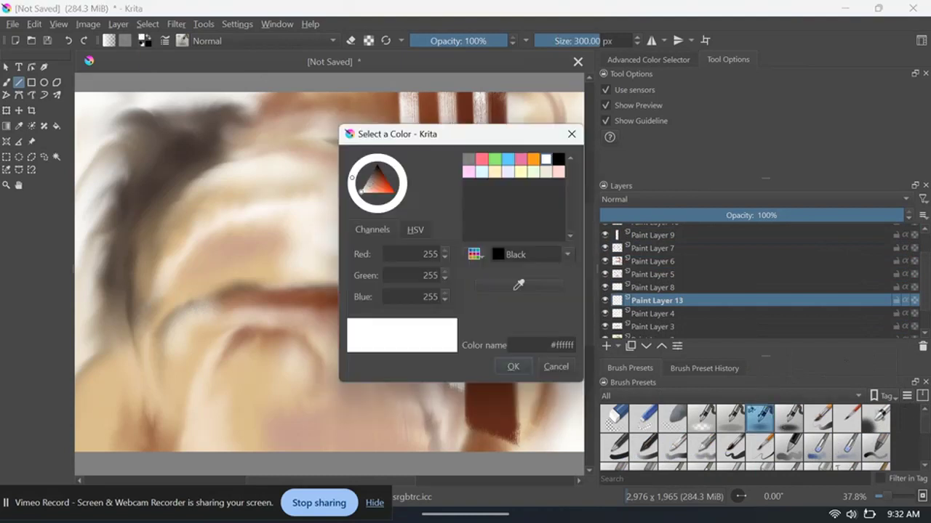
click(367, 190)
click(511, 365)
key(b)
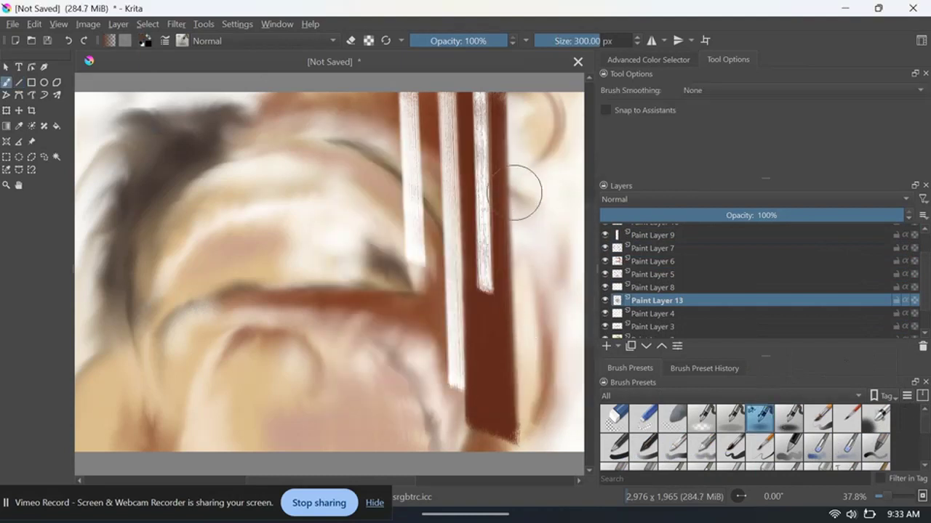
drag(523, 193, 551, 423)
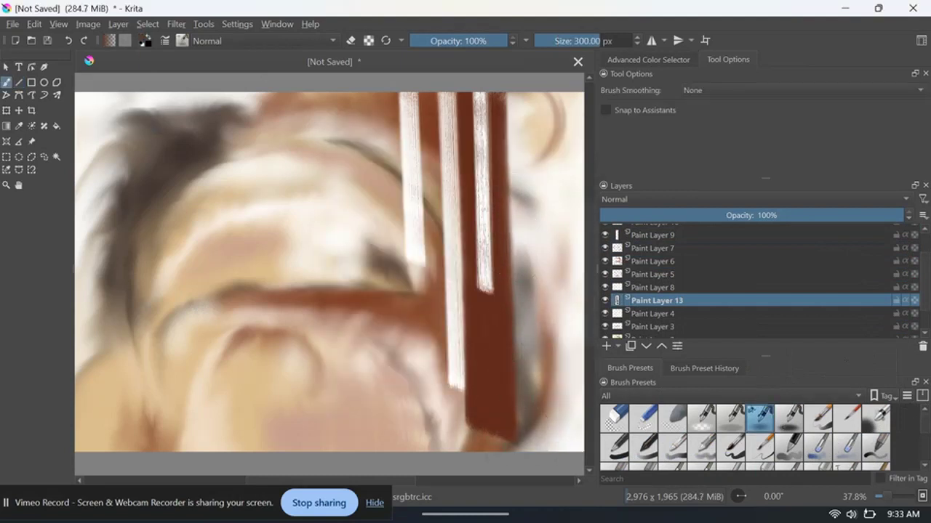
- Smear the paint right of the rust bar with the Blender Smear brush
scroll(922, 467, down, 2)
scroll(922, 468, down, 2)
scroll(922, 467, down, 2)
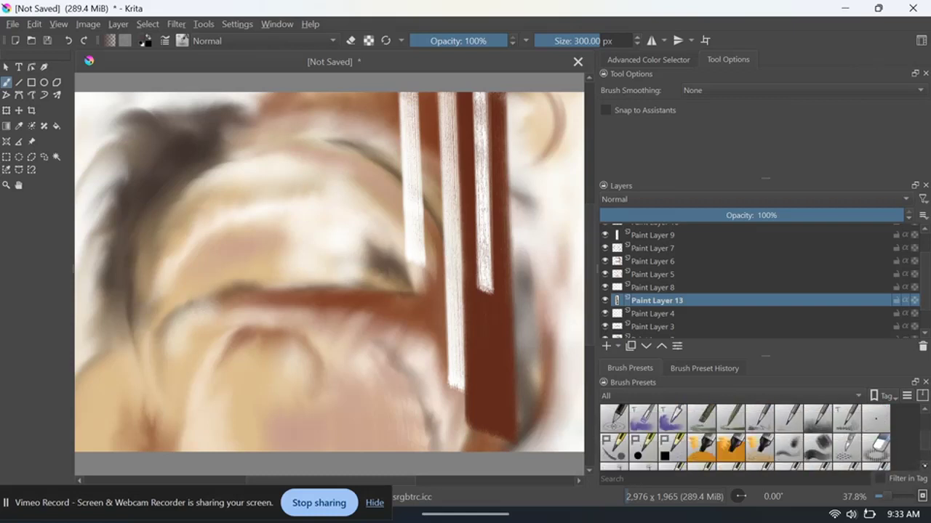
click(876, 445)
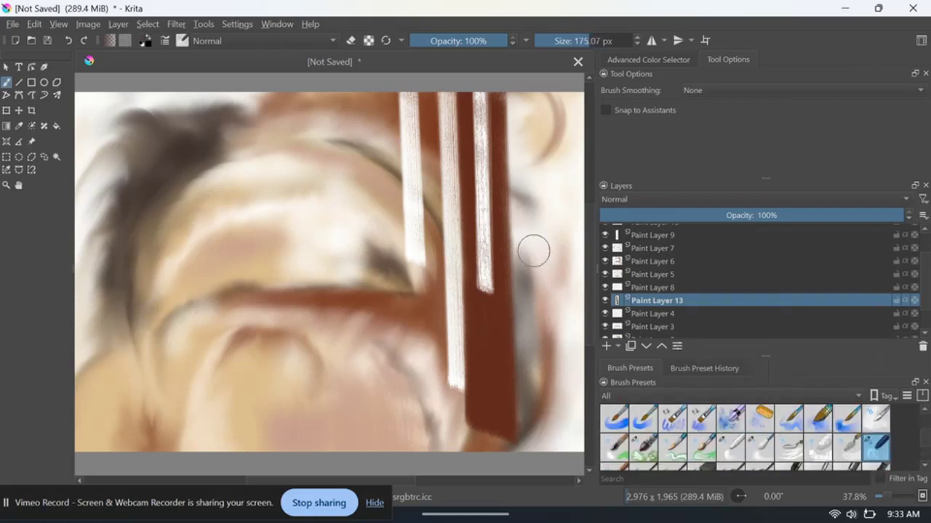
mouse_move(573, 297)
mouse_down()
mouse_move(532, 309)
mouse_move(545, 252)
mouse_up()
scroll(579, 209, up, 3)
scroll(568, 235, down, 3)
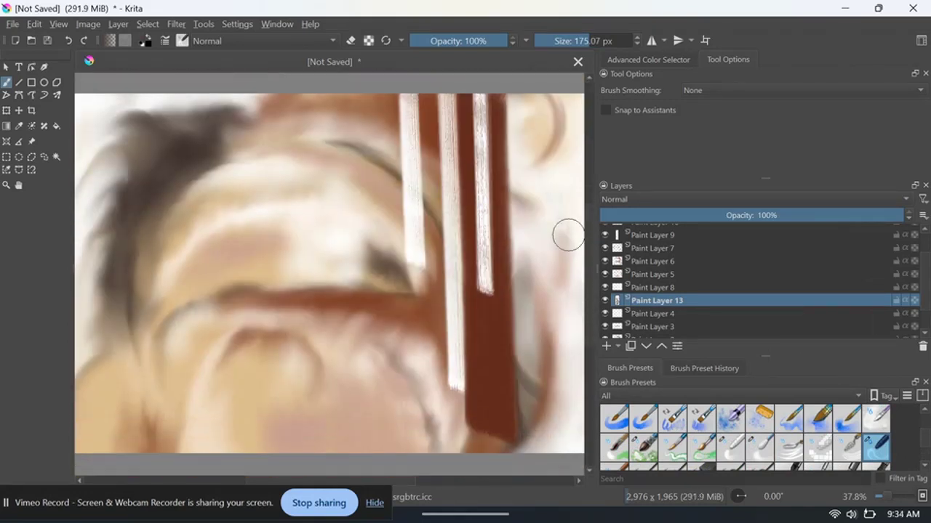
scroll(654, 291, up, 1)
- On Paint Layer 10, undo a trial smudge and blend the upper-left hair with a larger blender
scroll(655, 290, up, 1)
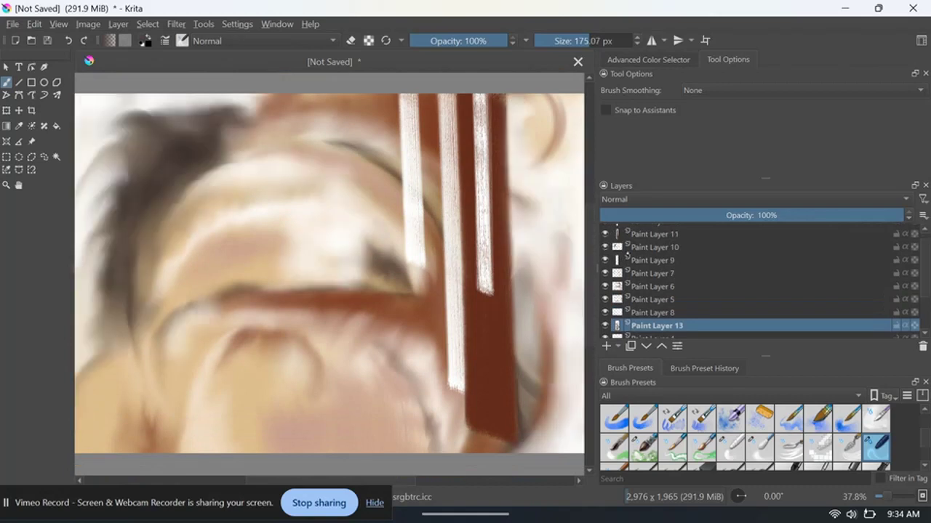
click(657, 247)
mouse_move(244, 170)
mouse_down()
mouse_move(187, 182)
mouse_move(179, 145)
mouse_move(206, 184)
mouse_up()
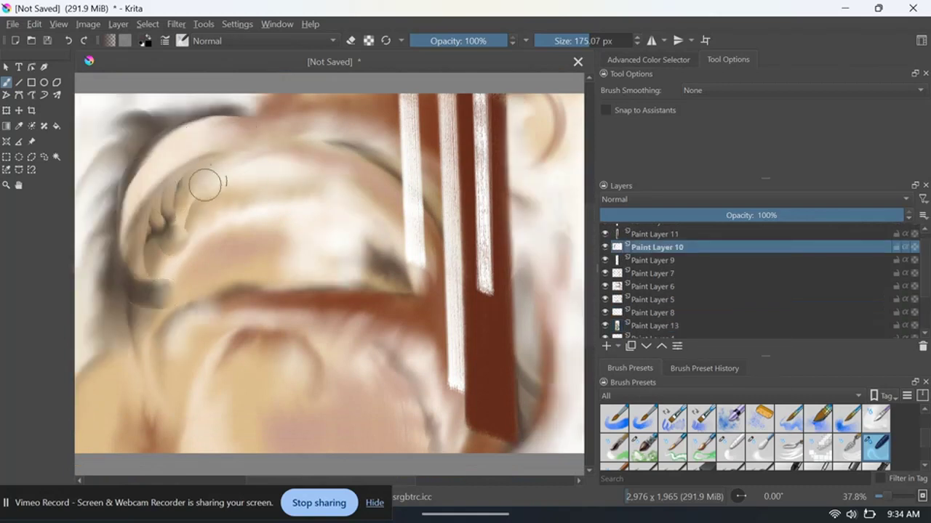
click(69, 41)
click(69, 40)
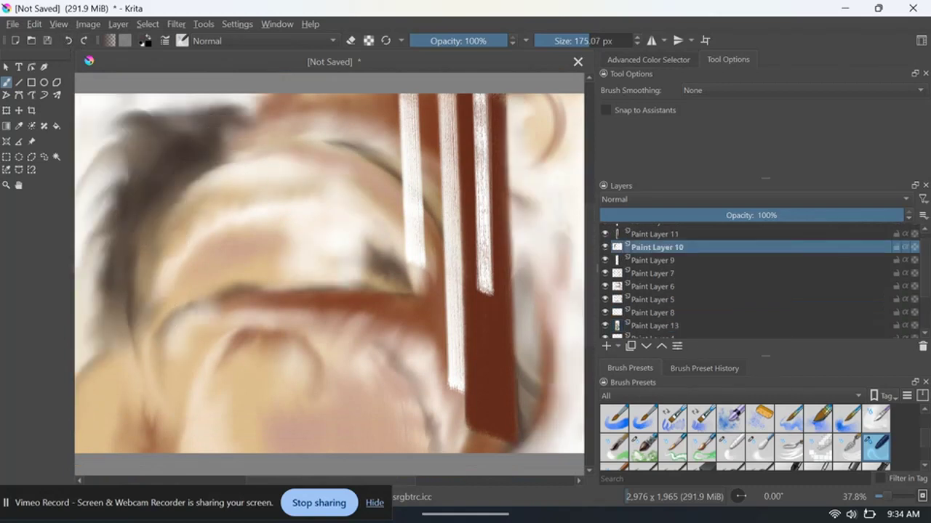
click(760, 448)
mouse_move(260, 145)
mouse_down()
mouse_move(190, 180)
mouse_move(143, 247)
mouse_move(183, 339)
mouse_move(176, 276)
mouse_move(247, 116)
mouse_move(129, 124)
mouse_move(93, 311)
mouse_move(120, 444)
mouse_up()
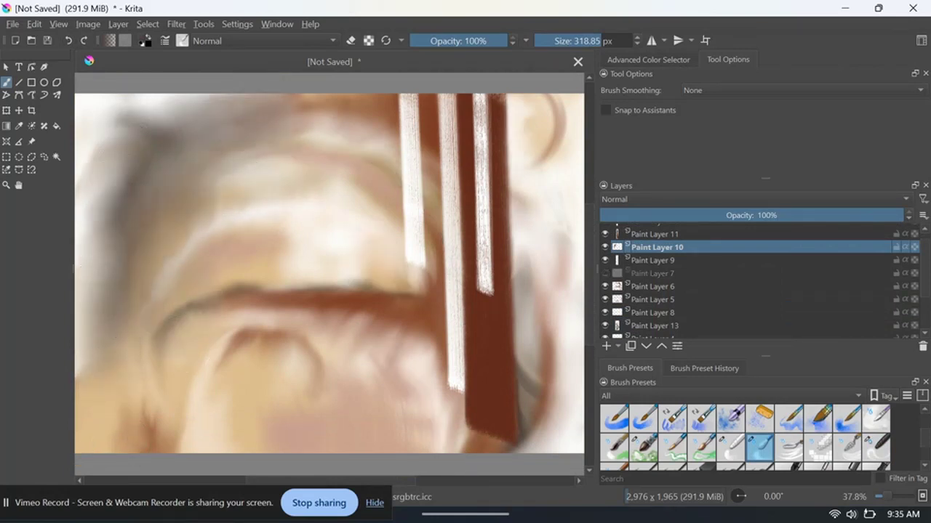
- Blend away the dark strand near the top on Paint Layer 7 and the curved lower-left stroke on Paint Layer 6
key(Page_Down)
key(Page_Down)
mouse_move(149, 166)
mouse_down()
mouse_move(385, 155)
mouse_move(233, 165)
mouse_up()
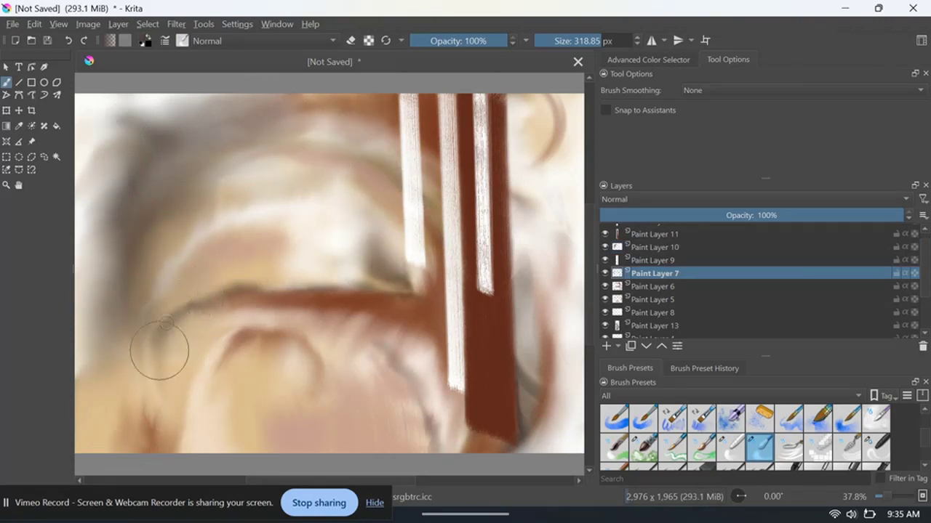
key(Page_Down)
drag(283, 323, 185, 353)
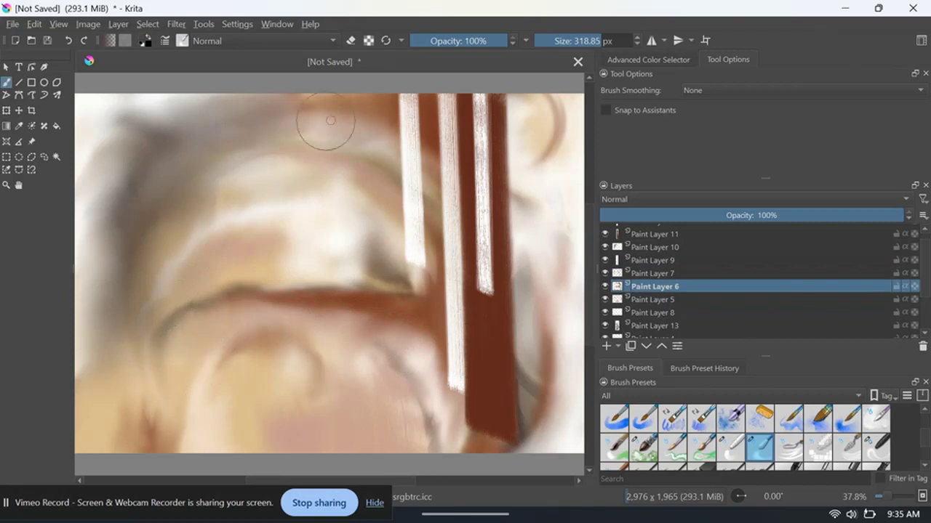
- Back on Paint Layer 10, paint textured white strokes across the upper left and right of the rust bar
scroll(567, 271, up, 1)
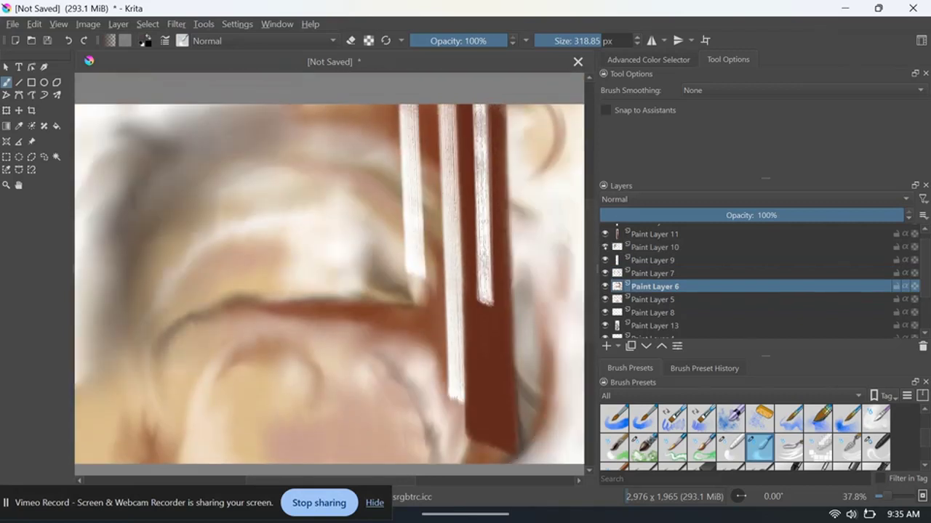
key(Page_Up)
key(Page_Up)
key(Page_Up)
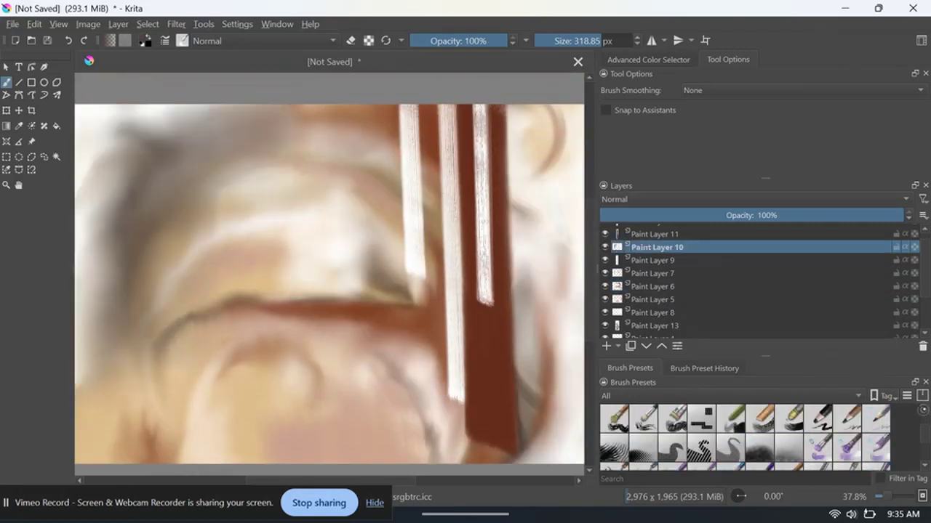
scroll(746, 437, down, 2)
scroll(746, 436, down, 2)
scroll(745, 436, down, 2)
scroll(745, 436, down, 2)
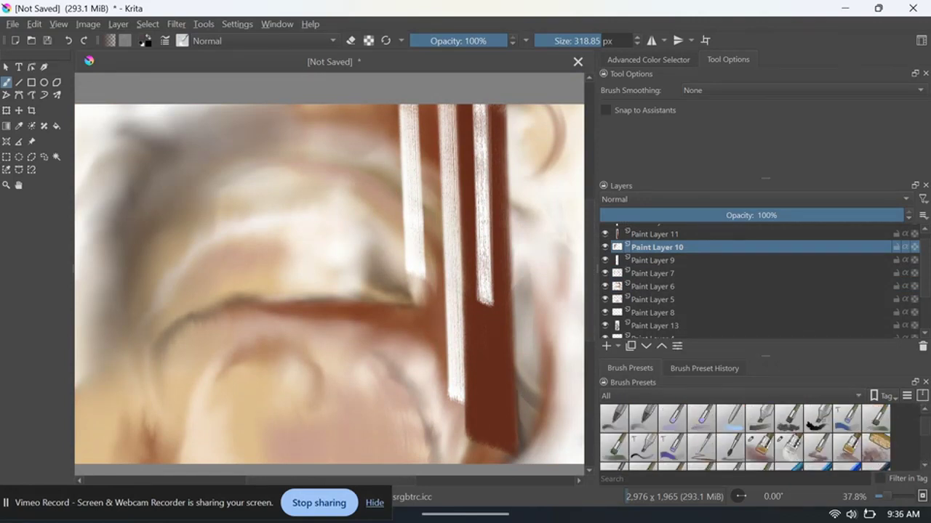
click(760, 445)
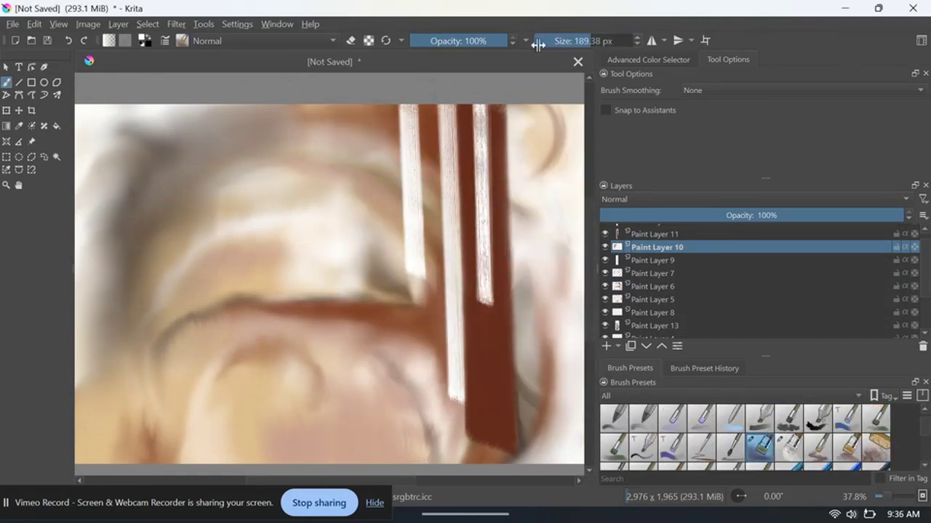
mouse_move(269, 138)
mouse_down()
mouse_move(191, 162)
mouse_move(135, 295)
mouse_move(275, 120)
mouse_up()
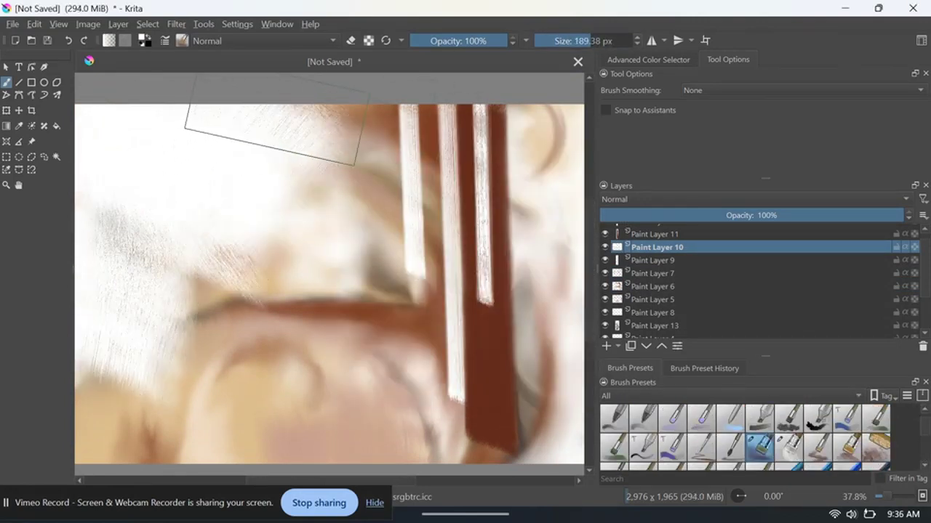
drag(531, 429, 520, 360)
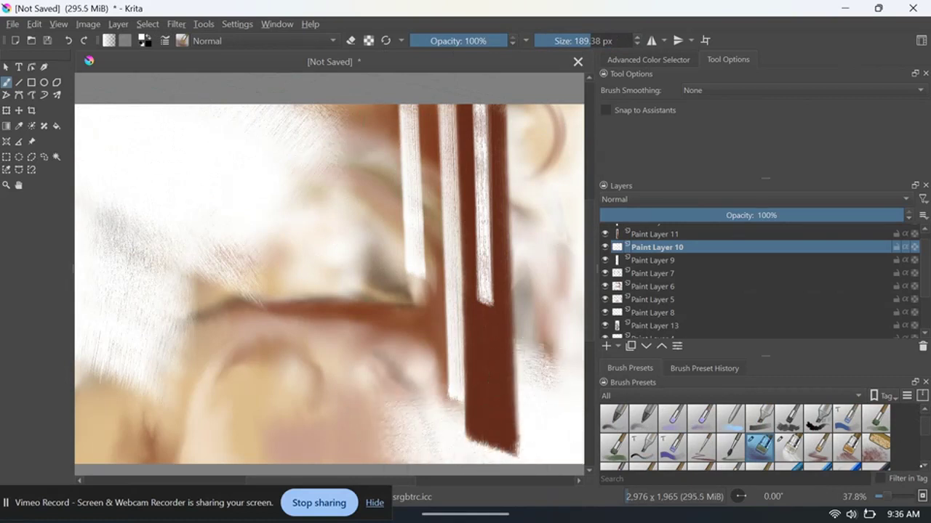
- Blend the paint near the top centre, then make Paint Layer 9 active
scroll(920, 464, down, 2)
scroll(920, 464, down, 2)
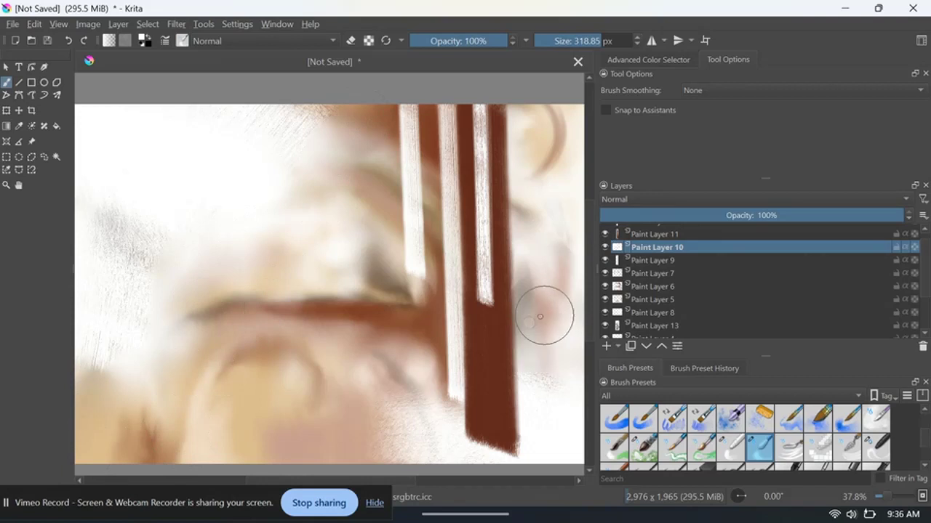
drag(345, 114, 339, 124)
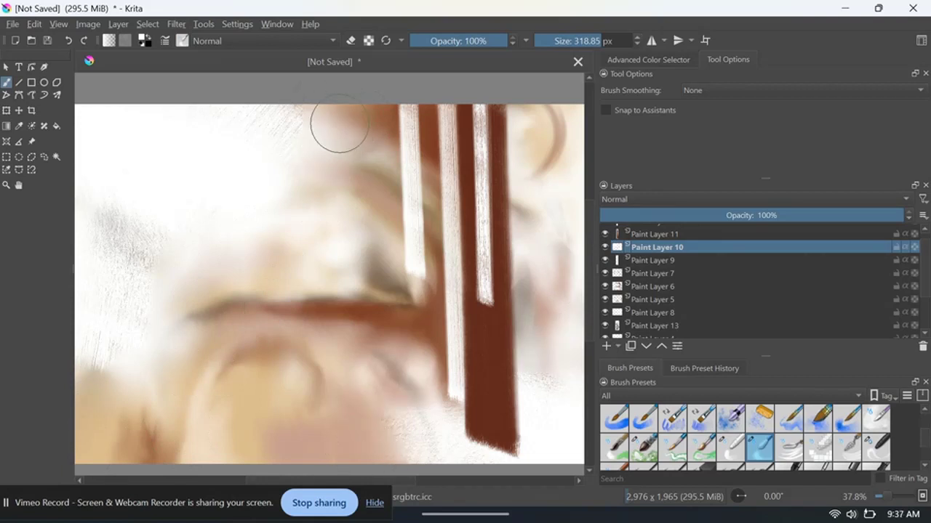
click(654, 260)
scroll(759, 433, down, 1)
- Paint a brown diagonal stroke from the upper middle down to the lower left
click(759, 418)
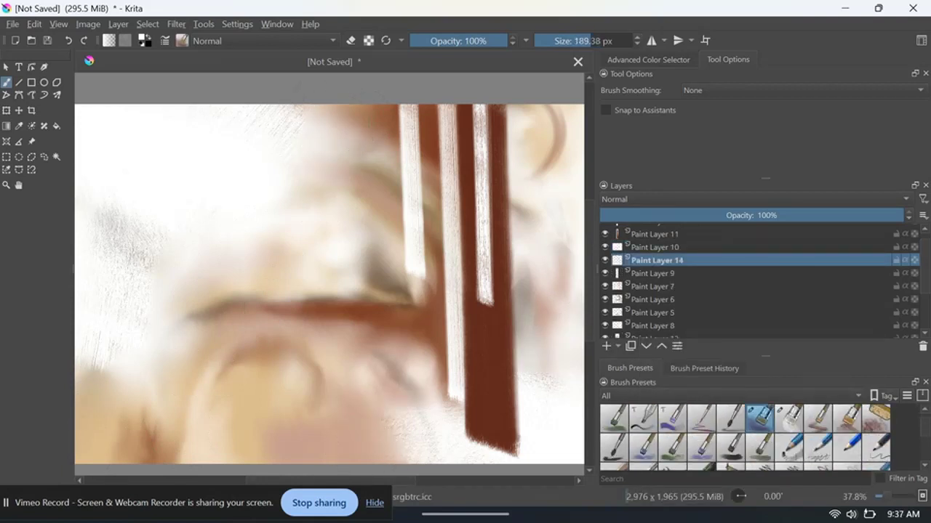
click(148, 43)
click(421, 365)
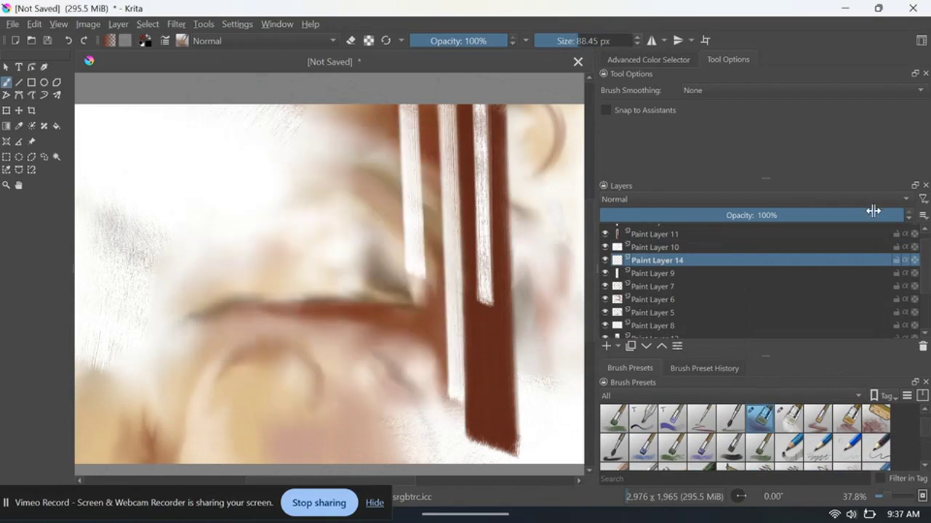
mouse_move(267, 165)
mouse_down()
mouse_move(86, 424)
mouse_move(138, 425)
mouse_up()
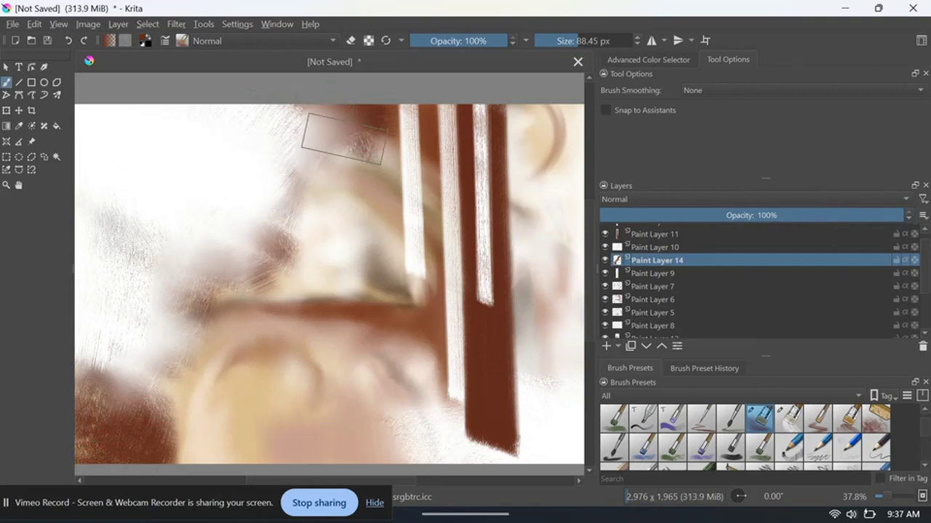
mouse_move(343, 138)
mouse_down()
mouse_move(312, 156)
mouse_move(251, 263)
mouse_up()
- Soften the brown diagonal with a large blender brush, then add Paint Layer 15 on top
scroll(760, 437, down, 3)
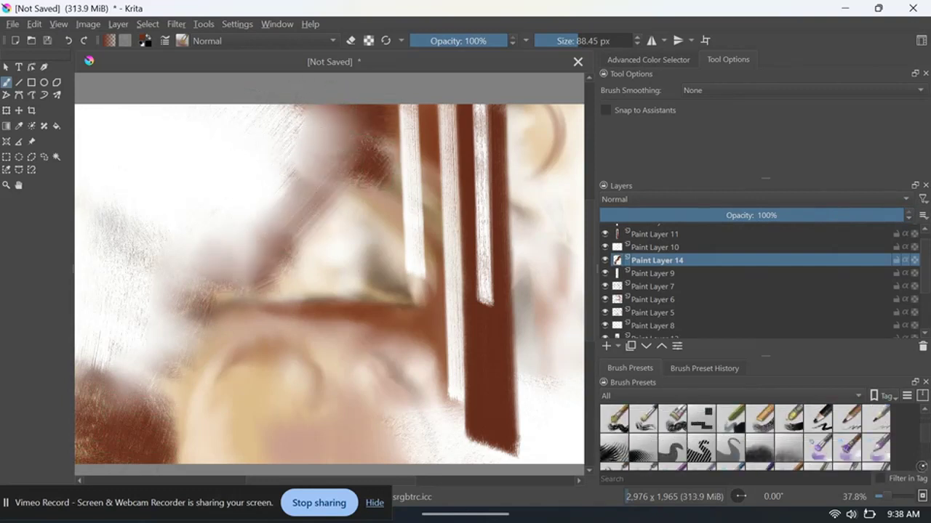
click(760, 418)
mouse_move(327, 156)
mouse_down()
mouse_move(286, 252)
mouse_move(203, 360)
mouse_up()
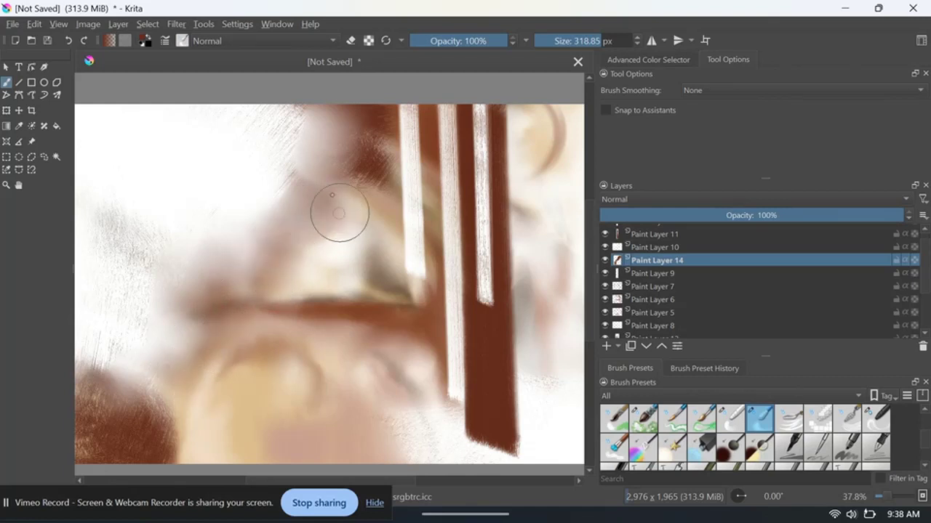
scroll(218, 335, right, 3)
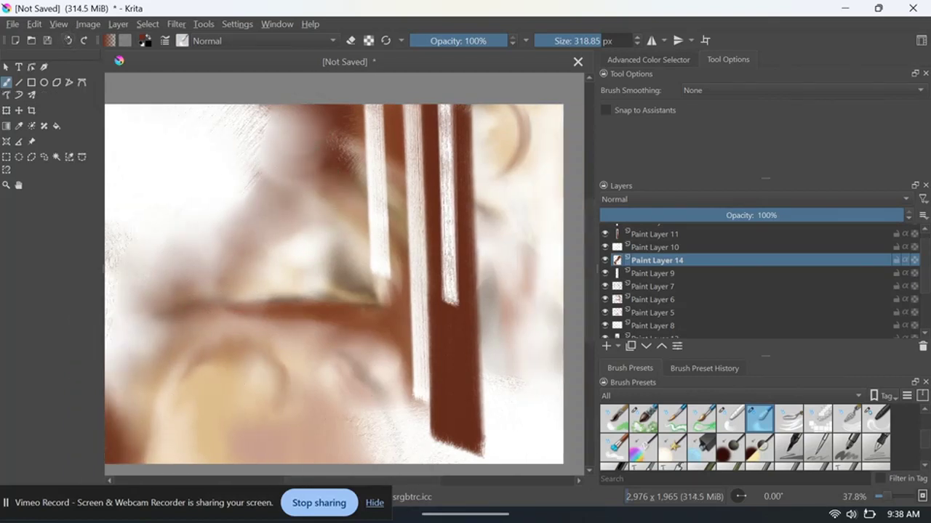
key(Page_Up)
scroll(270, 214, left, 3)
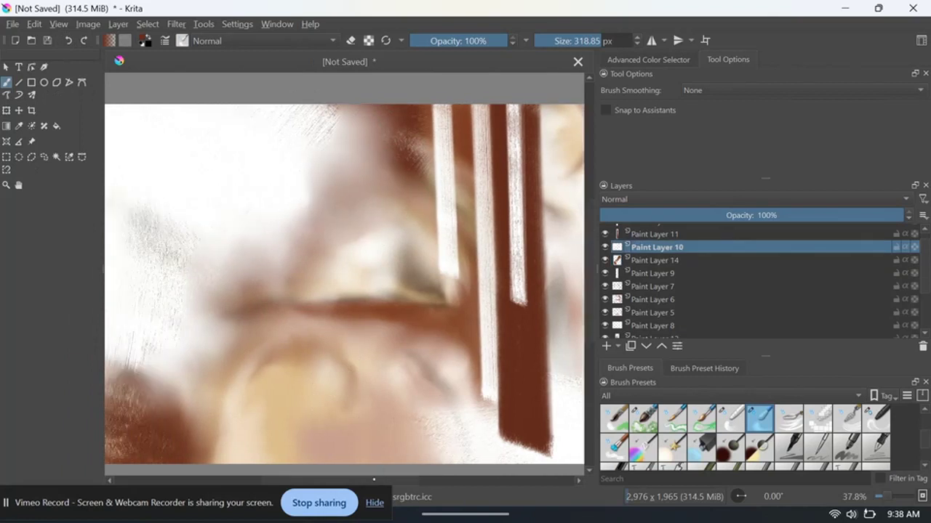
scroll(344, 283, right, 1)
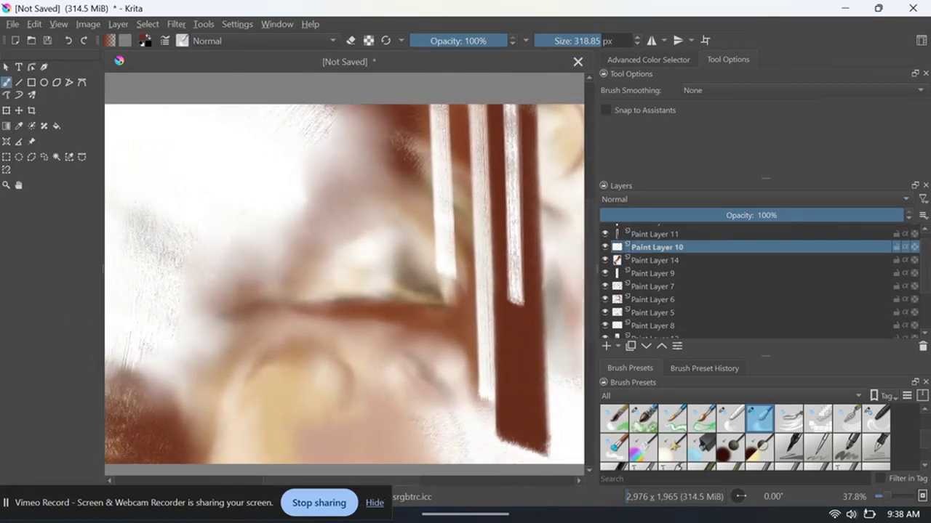
scroll(756, 283, up, 1)
key(Insert)
scroll(745, 436, down, 2)
- Paint a long pale diagonal line up to the top edge on Paint Layer 15
scroll(745, 436, down, 2)
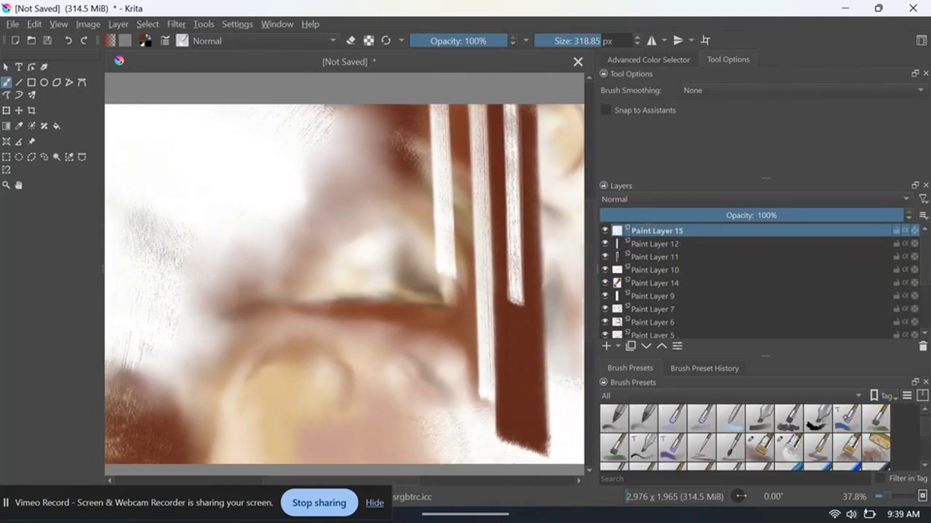
drag(197, 458, 349, 98)
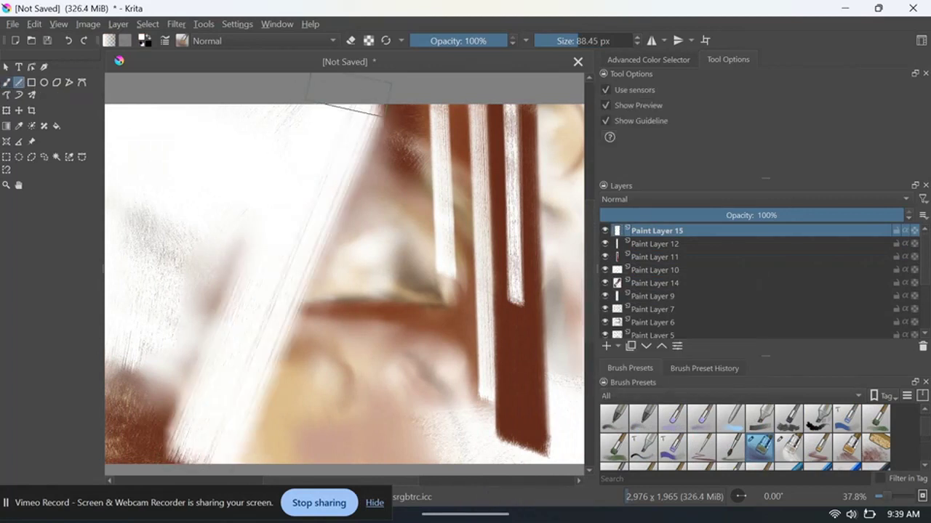
scroll(344, 284, left, 1)
scroll(745, 436, down, 3)
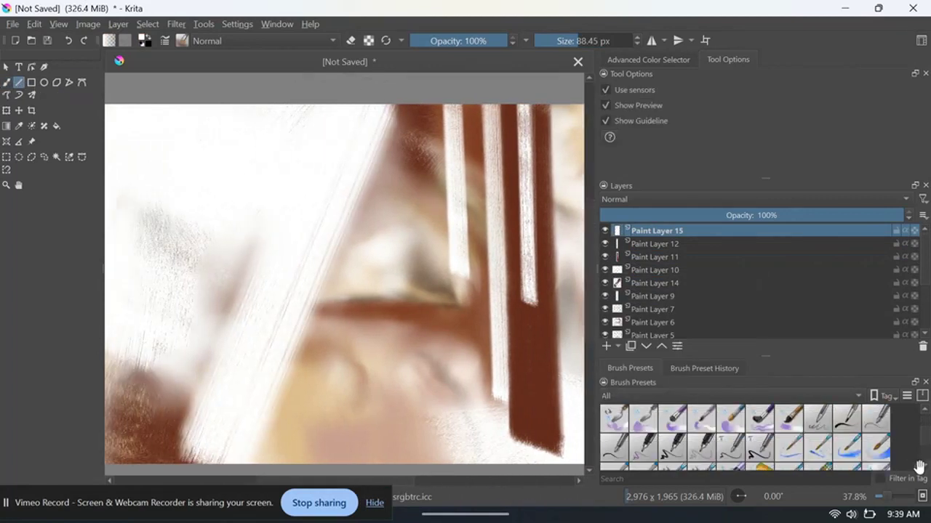
- Pick a splatter brush preset and add Paint Layer 16 at the top of the stack
click(759, 418)
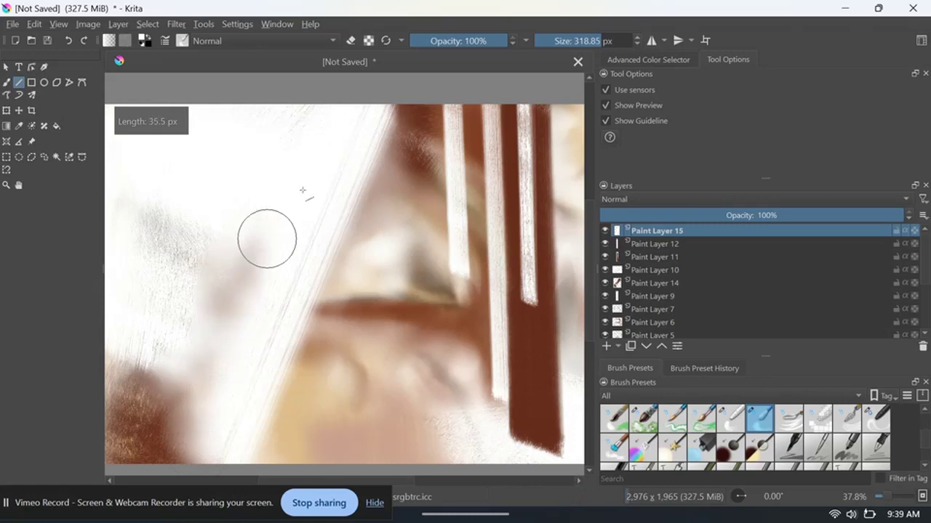
scroll(266, 239, up, 2)
scroll(344, 273, down, 3)
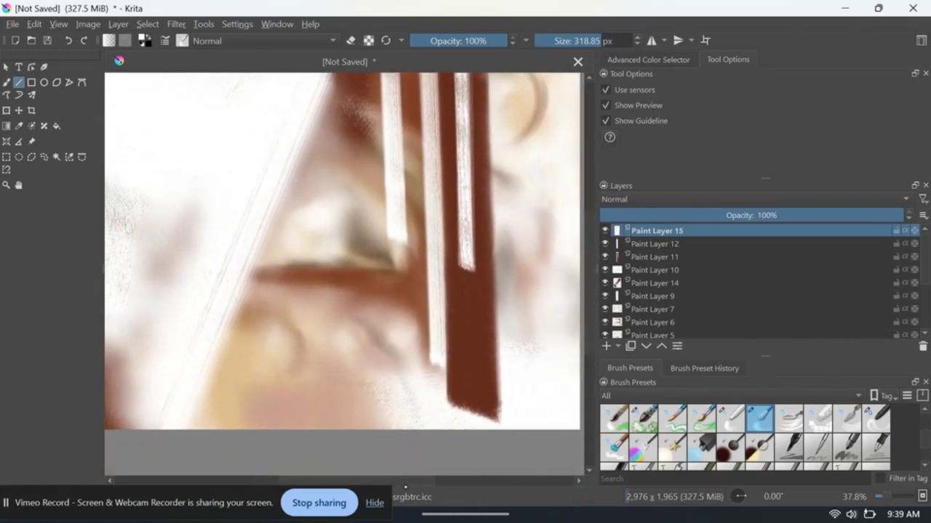
key(Insert)
scroll(746, 437, down, 1)
scroll(745, 436, down, 1)
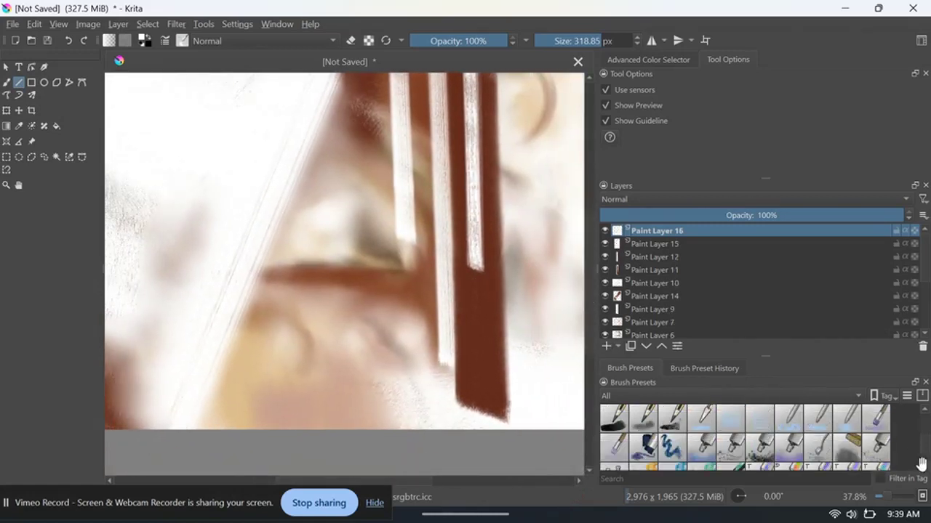
scroll(745, 436, down, 1)
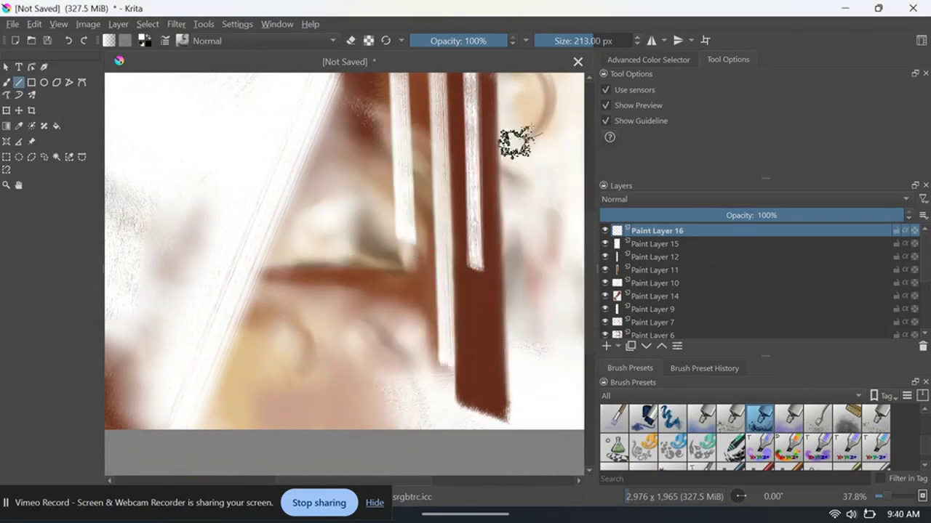
- Enlarge the splatter brush to 1000 px and dab white splatter across the painting's centre on a new layer
drag(340, 418, 346, 415)
click(341, 299)
key(Insert)
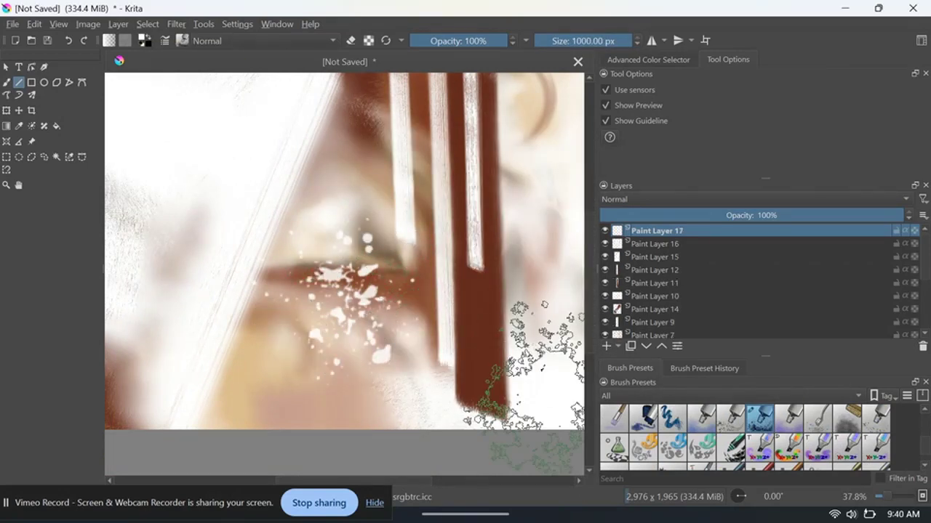
click(303, 176)
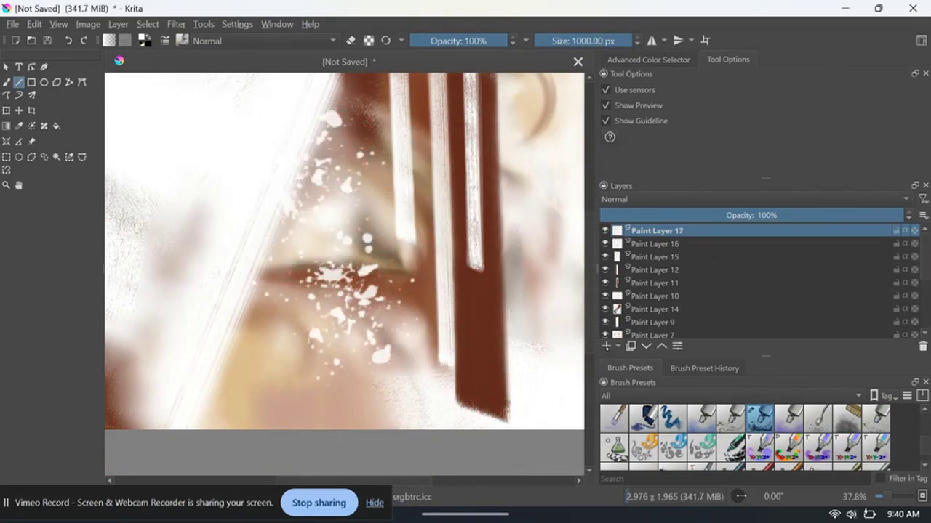
- With a smaller splatter brush, scatter dark brown dots near the top and across the middle
click(730, 416)
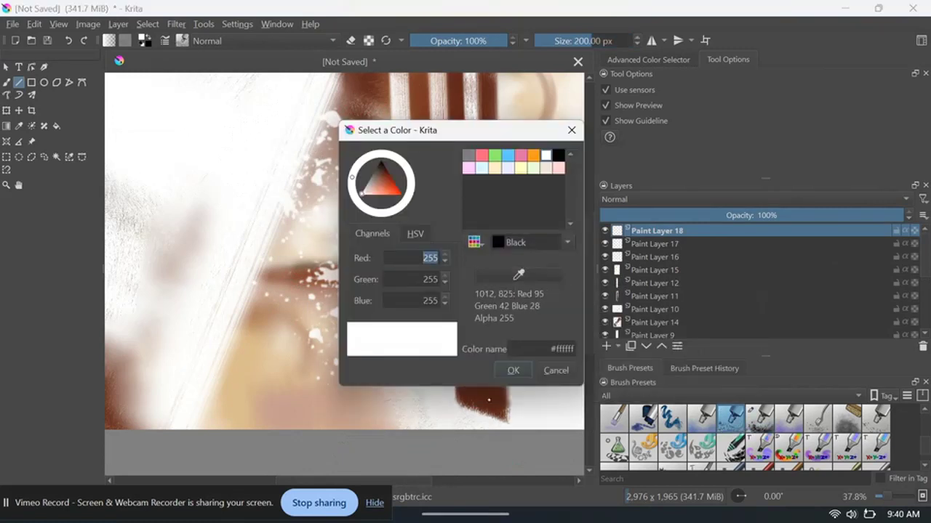
click(349, 120)
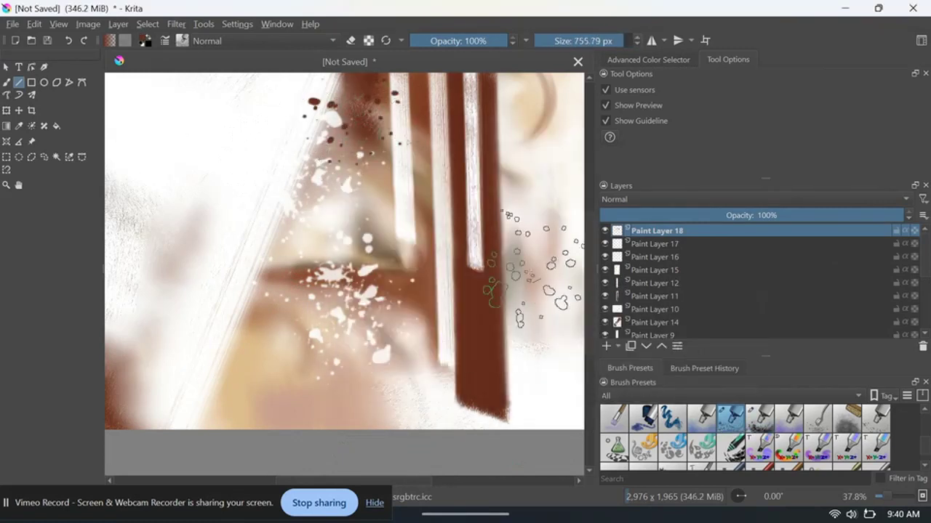
key(Insert)
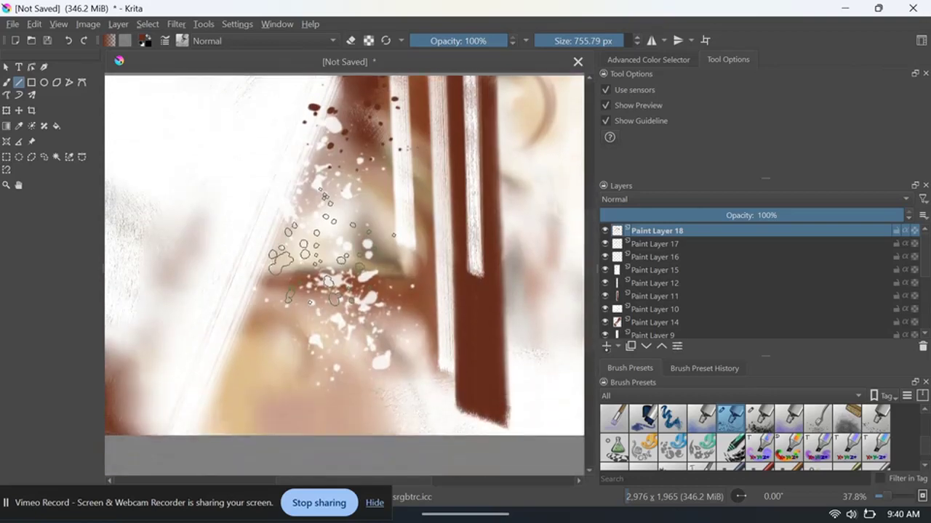
click(320, 254)
- On new layers, spray dark brown dots along the white stripe and right of the dark bar
click(655, 335)
key(Insert)
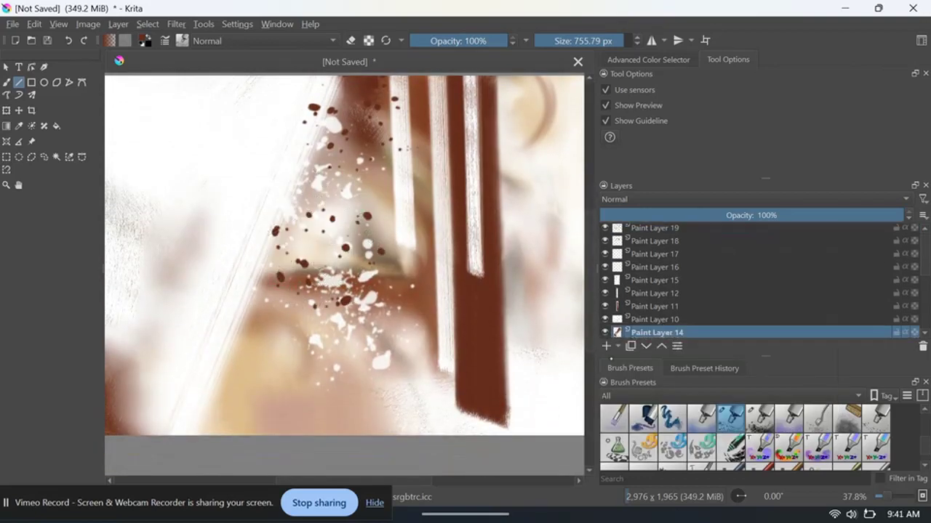
scroll(691, 291, down, 2)
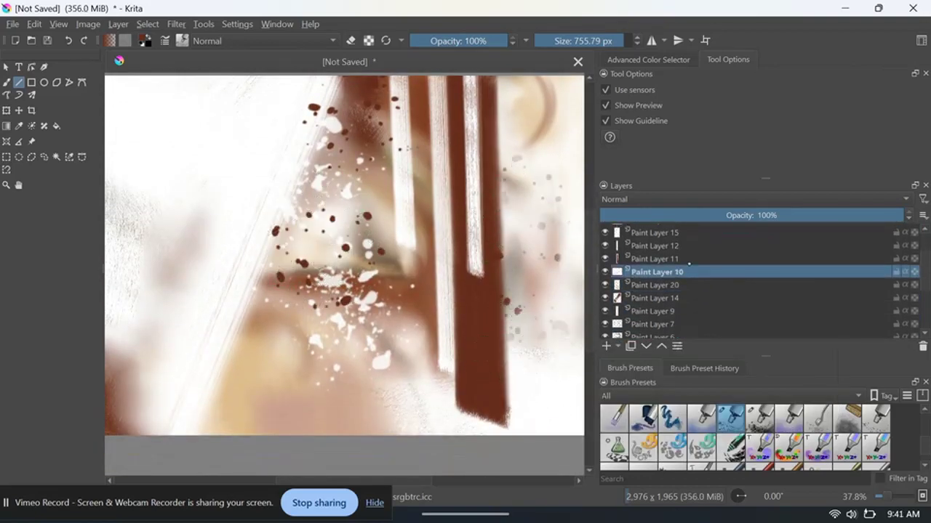
click(656, 301)
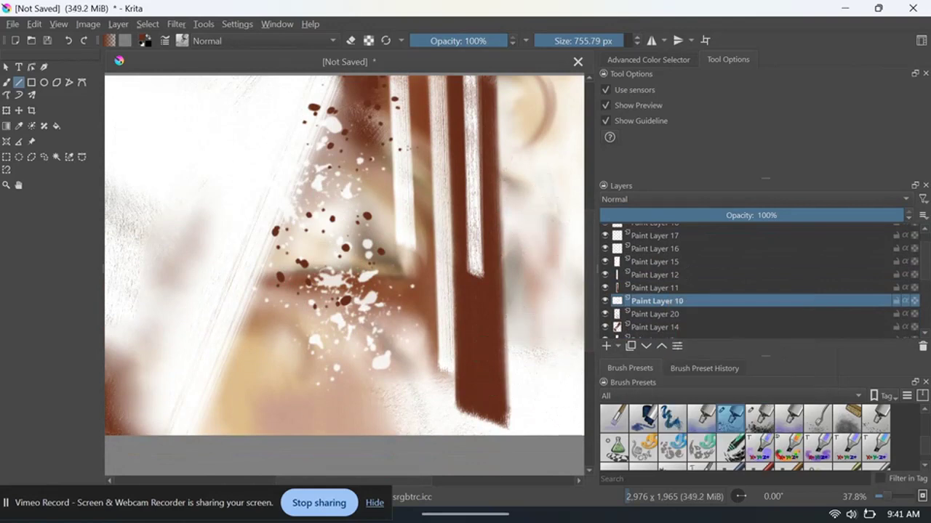
drag(418, 338, 443, 349)
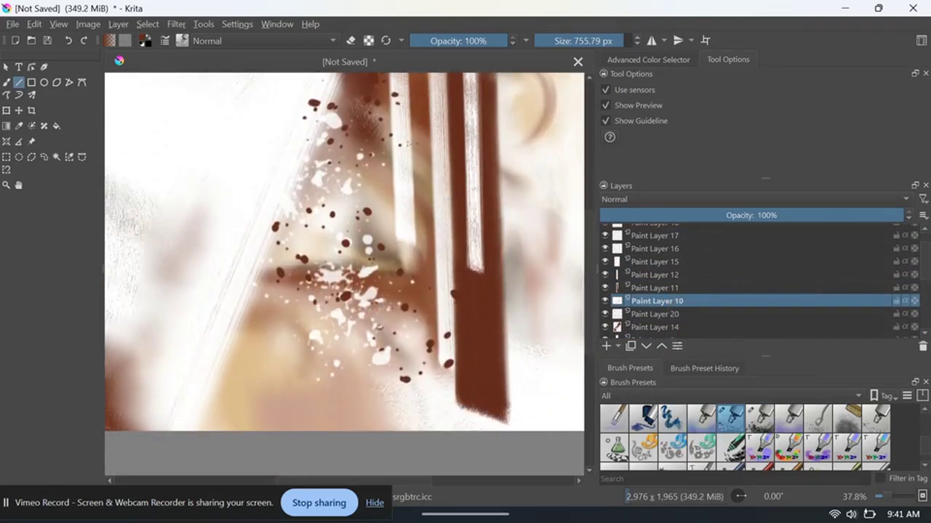
key(Insert)
drag(551, 375, 527, 334)
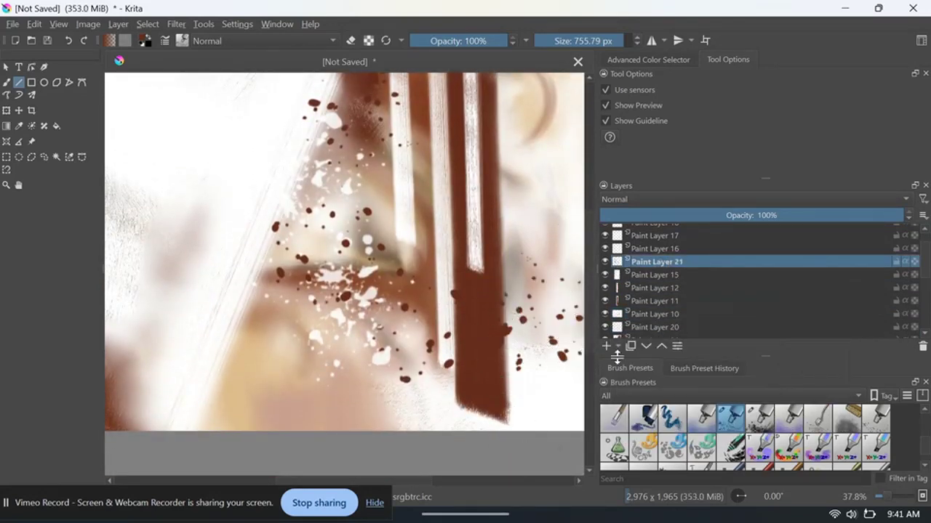
- Recentre the view and make Paint Layer 19 the active layer
drag(346, 251, 414, 273)
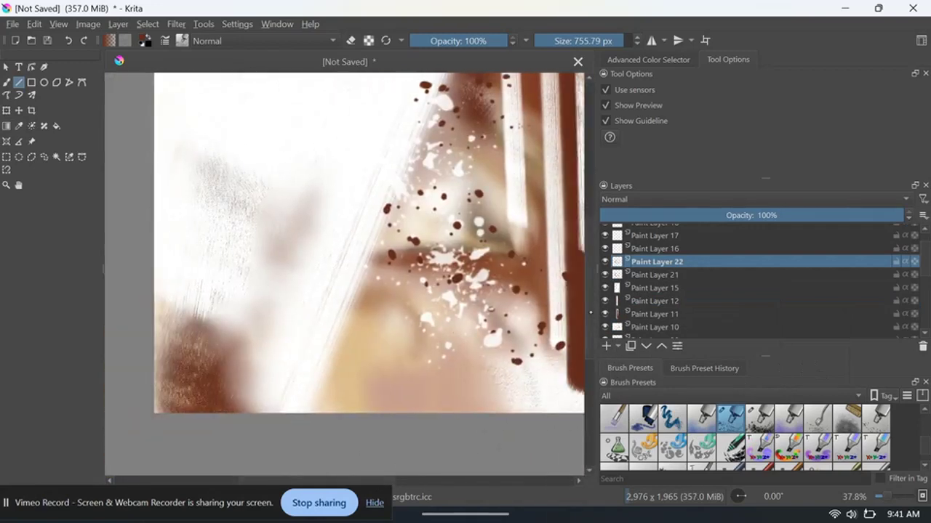
drag(423, 420, 440, 421)
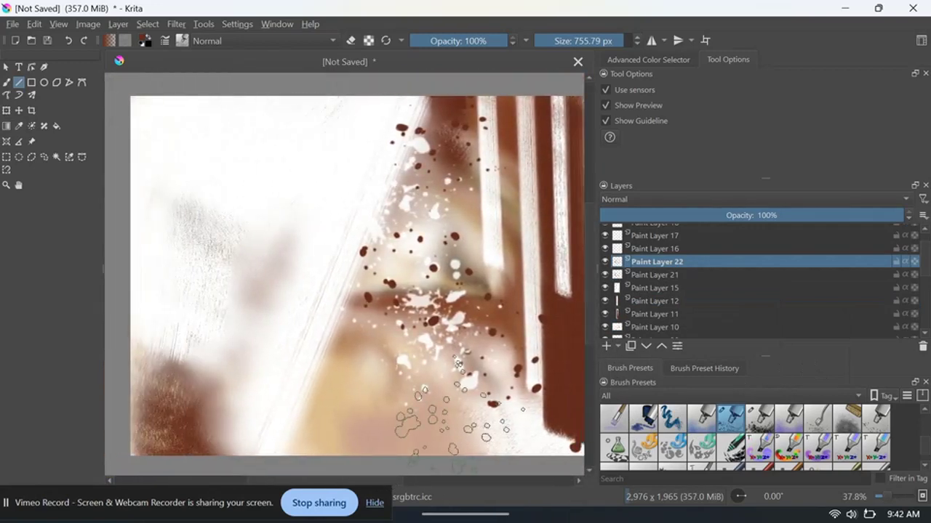
scroll(727, 277, up, 1)
click(655, 231)
scroll(408, 480, right, 3)
- Brush a tan wash over the upper-left corner with a textured brush on a new top layer
scroll(408, 479, right, 3)
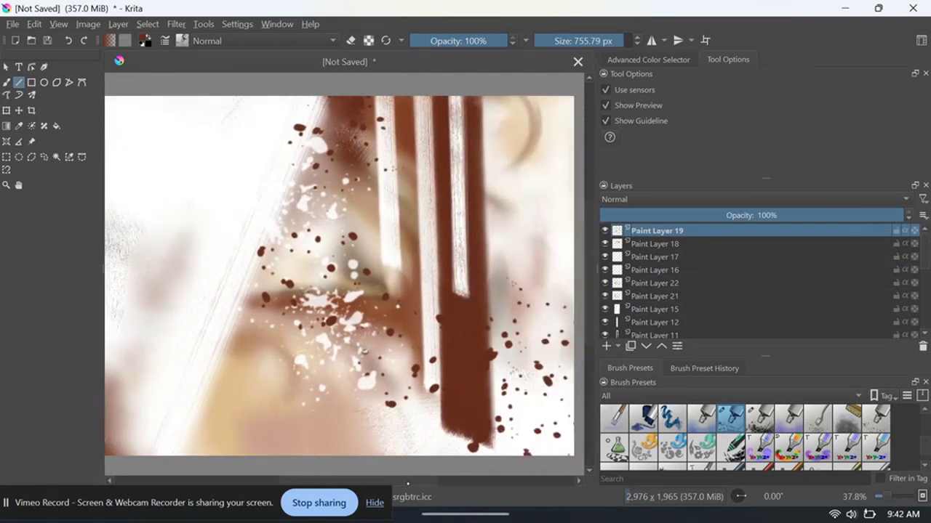
scroll(408, 480, left, 1)
scroll(921, 407, down, 2)
scroll(922, 407, down, 2)
scroll(922, 408, down, 1)
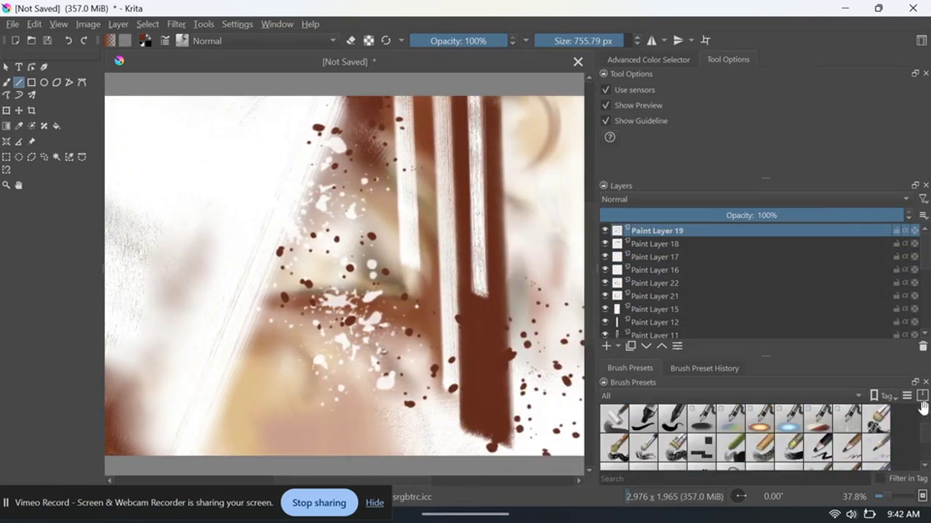
click(758, 440)
click(606, 346)
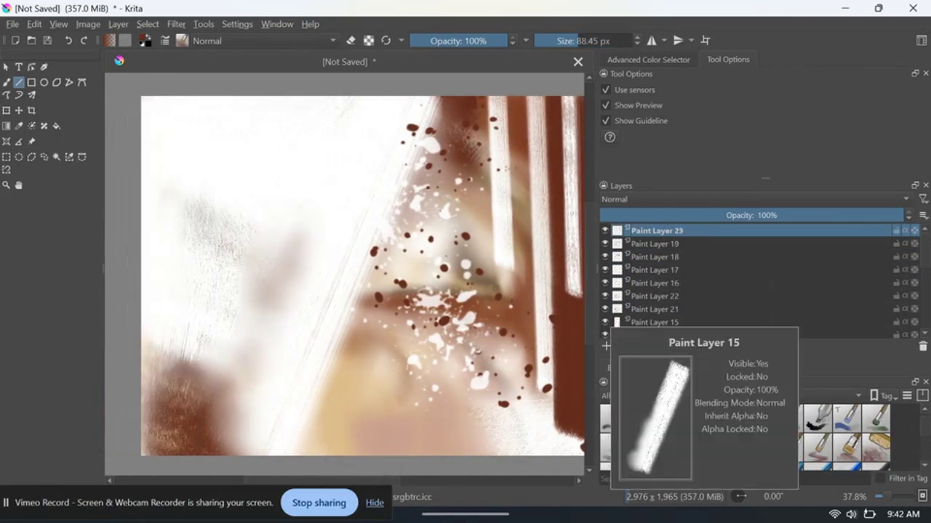
click(109, 40)
click(509, 370)
mouse_move(228, 119)
mouse_down()
mouse_move(243, 342)
mouse_move(270, 131)
mouse_move(253, 162)
mouse_move(293, 237)
mouse_up()
- Switch to a large soft round brush, recentre the painting, and add Paint Layer 24
scroll(744, 436, down, 2)
click(759, 454)
drag(141, 183, 44, 157)
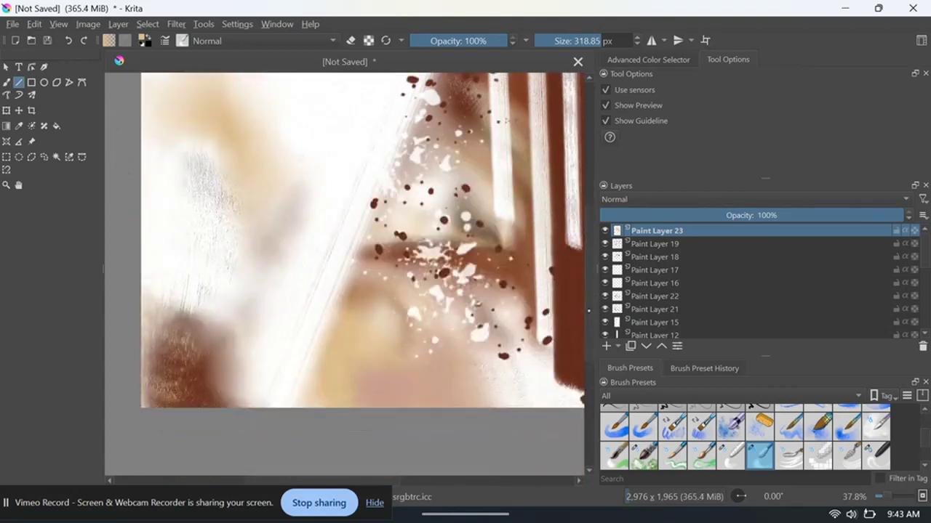
drag(342, 255, 373, 254)
key(Insert)
- Draw a trial straight diagonal line from the lower left, then undo it
scroll(744, 436, down, 3)
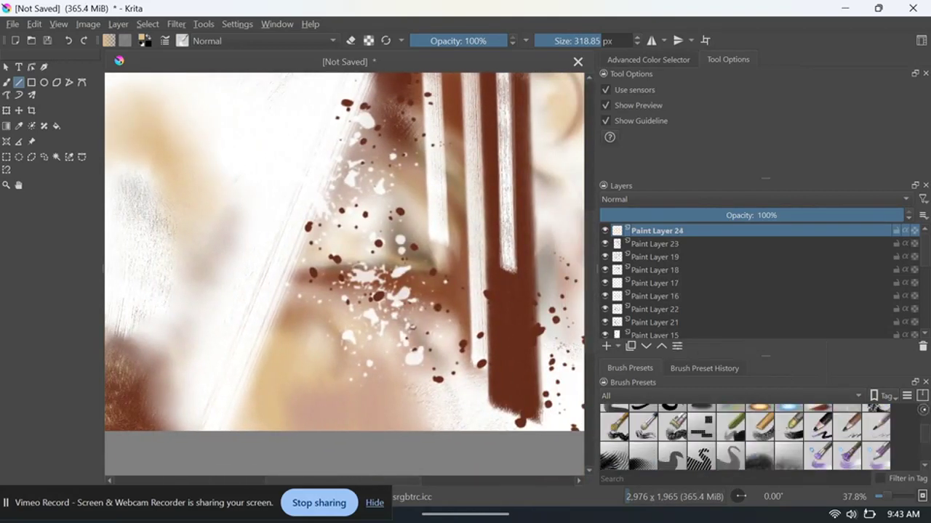
scroll(744, 437, down, 2)
scroll(745, 436, down, 2)
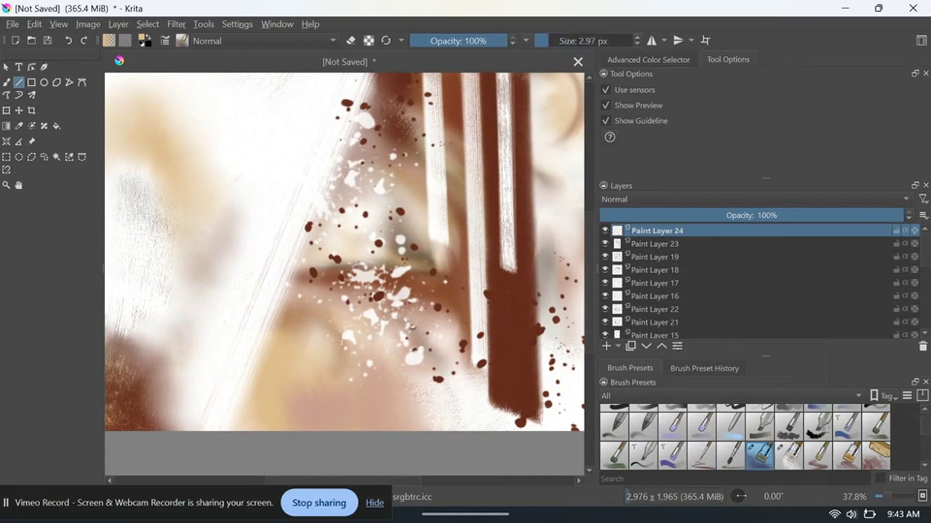
drag(191, 432, 331, 119)
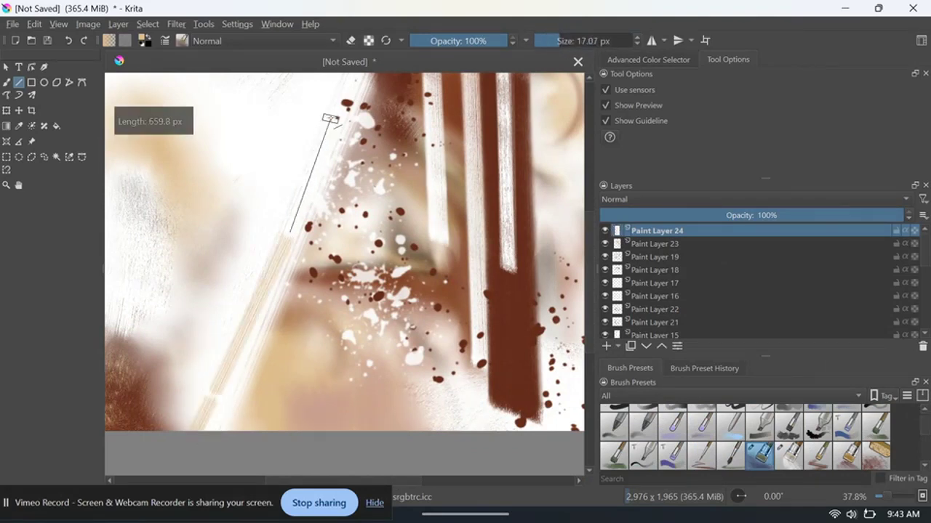
key(ctrl+z)
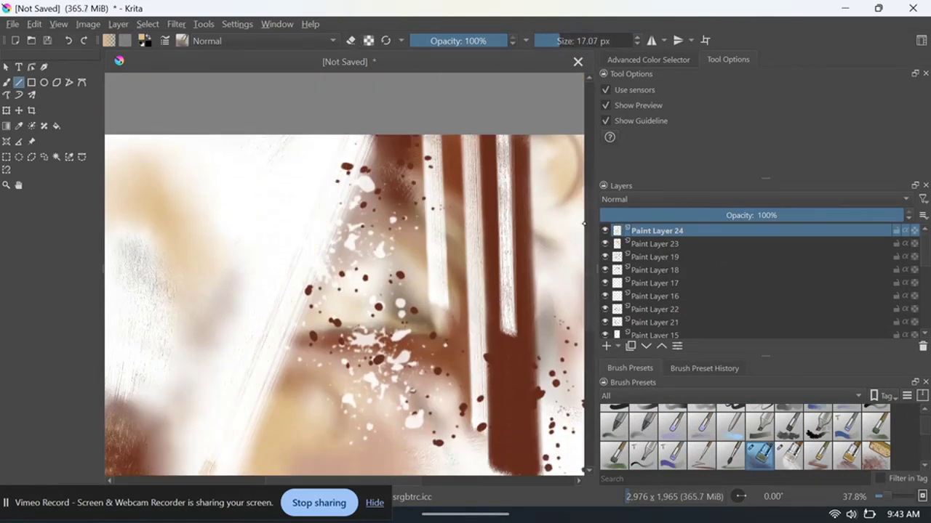
- Sample rust brown from the painting and draw a long straight diagonal line across the canvas
click(109, 41)
click(519, 286)
click(509, 414)
click(512, 370)
drag(347, 99, 186, 459)
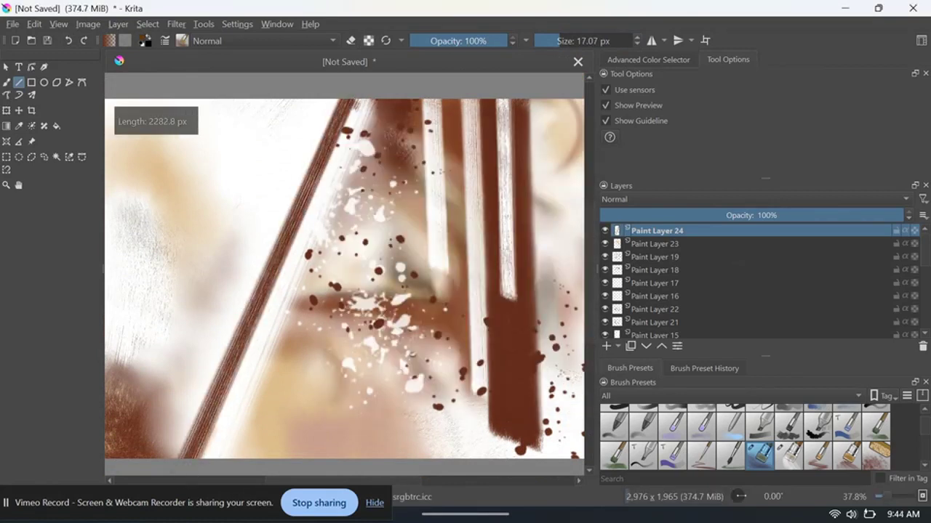
drag(186, 460, 187, 461)
- Add Paint Layer 25 above the rust-brown line
scroll(531, 375, right, 3)
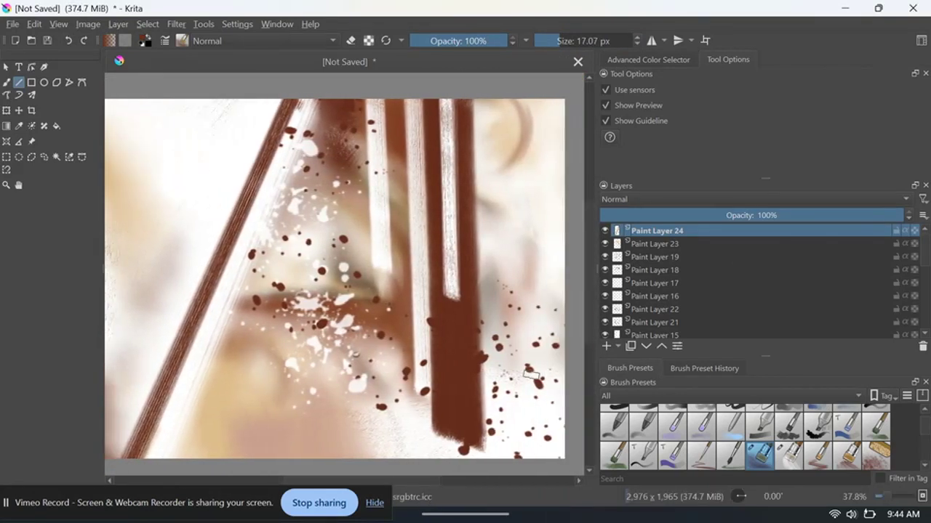
scroll(530, 375, left, 5)
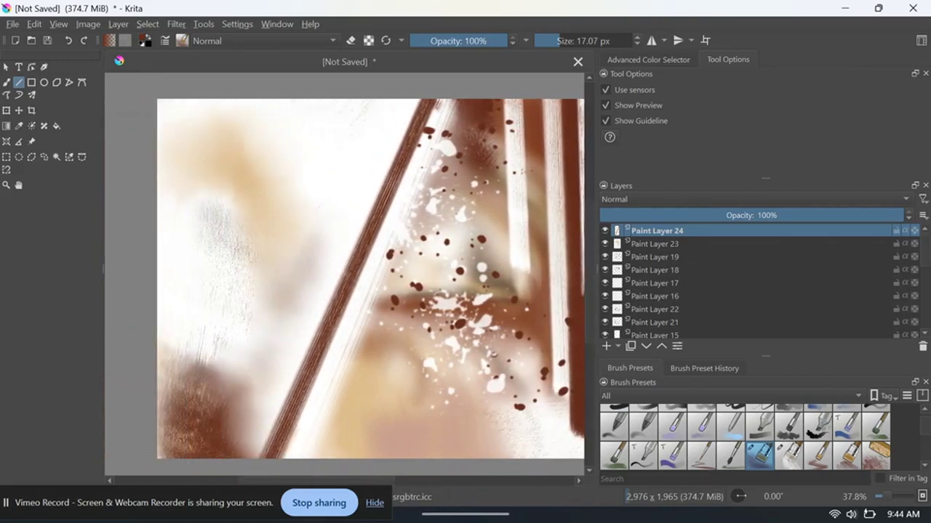
key(Insert)
scroll(745, 436, down, 3)
- Set the paint colour to black and switch to the Freehand Path tool for the lower-left signature
scroll(745, 437, down, 3)
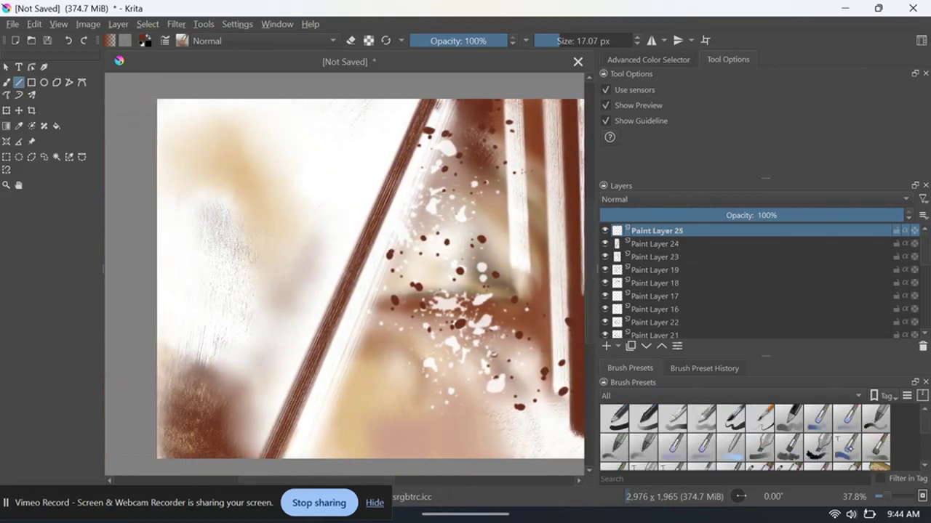
click(143, 38)
click(5, 94)
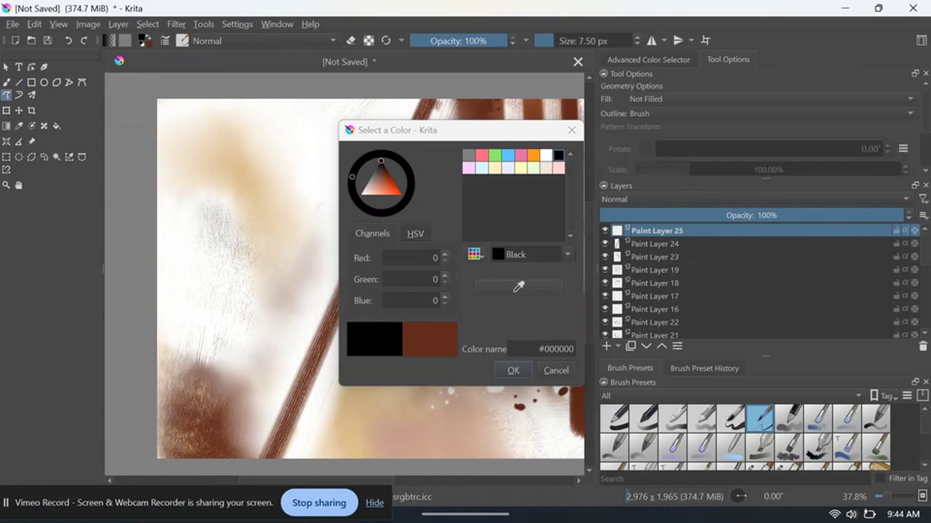
click(512, 370)
scroll(745, 436, down, 2)
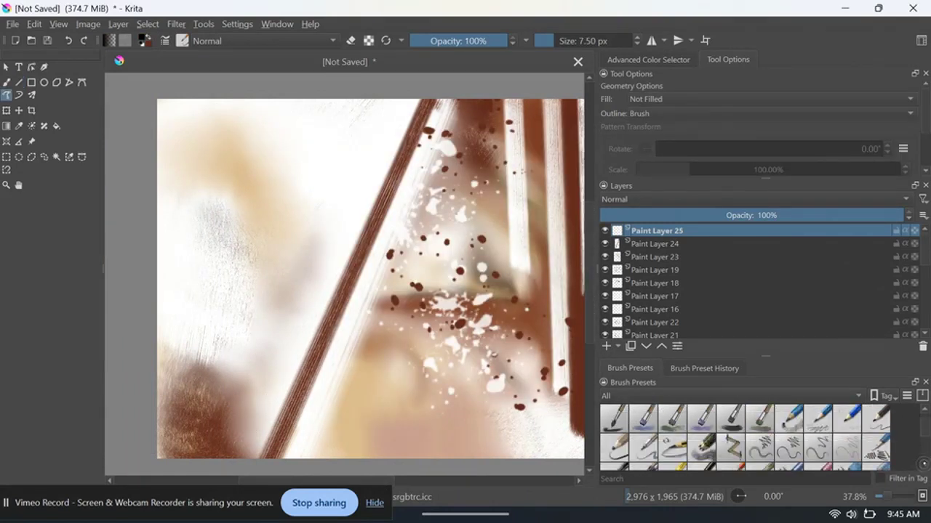
scroll(744, 437, down, 2)
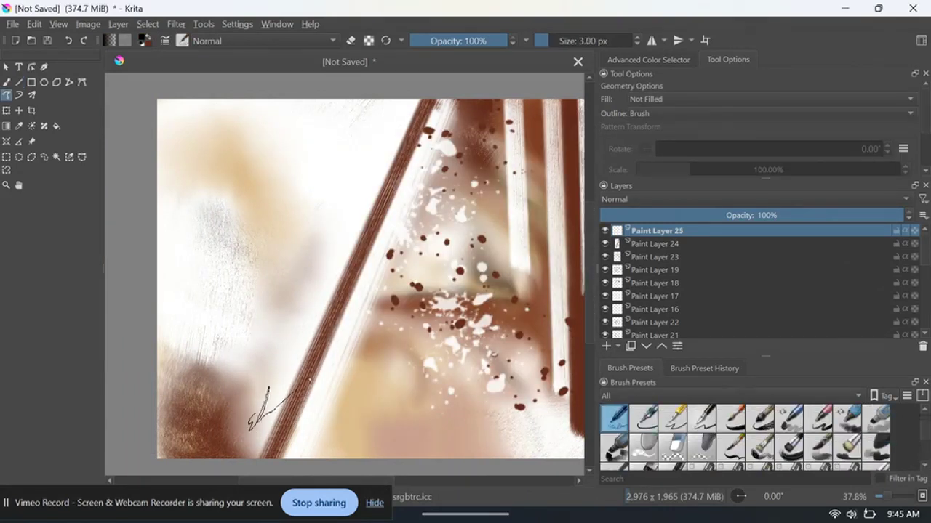